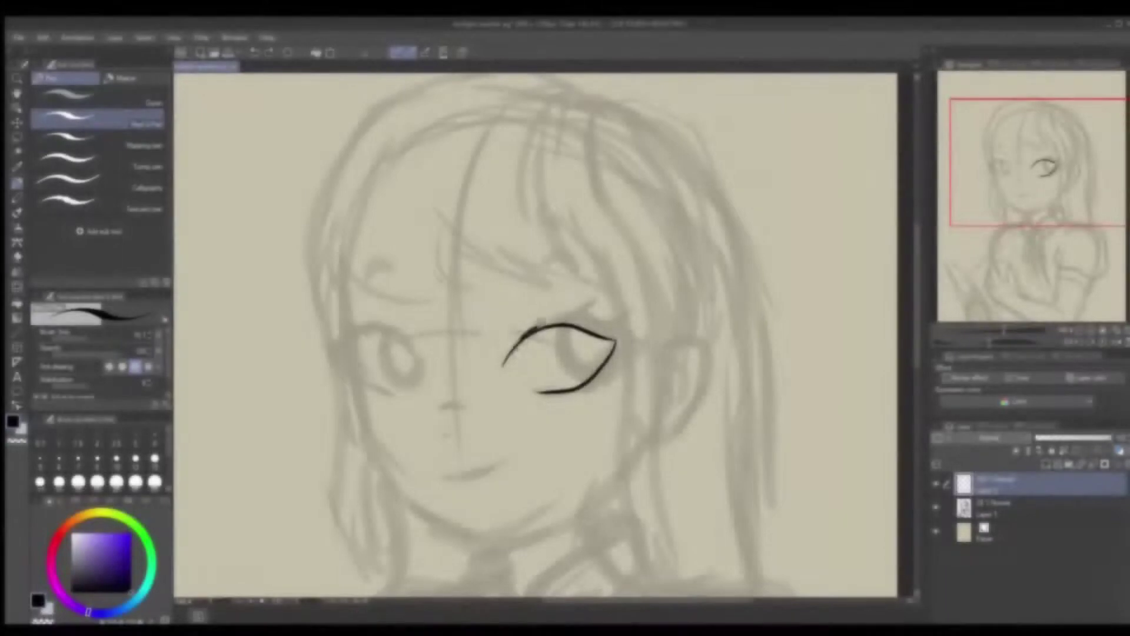
key(ctrl+z)
key(ctrl+y)
key(ctrl+z)
drag(652, 331, 566, 390)
key(ctrl+z)
key(ctrl+z)
drag(506, 353, 606, 335)
key(ctrl+z)
drag(521, 332, 563, 317)
drag(503, 363, 652, 332)
key(ctrl+z)
key(ctrl+z)
key(ctrl+y)
key(ctrl+z)
Ink the outer contour of the right-hand eye's lash shape, fill it solid black and add small lash flicks
drag(503, 363, 652, 334)
mouse_move(652, 333)
mouse_down()
mouse_move(600, 386)
mouse_move(562, 393)
mouse_up()
key(ctrl+z)
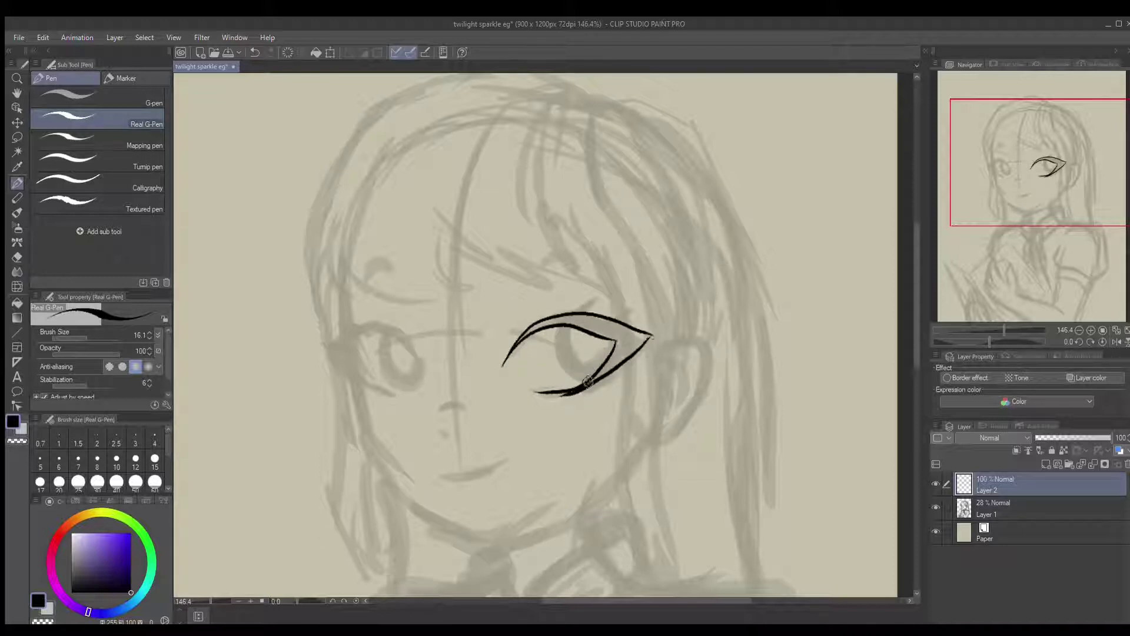
key(ctrl+y)
key(ctrl+z)
key(ctrl+y)
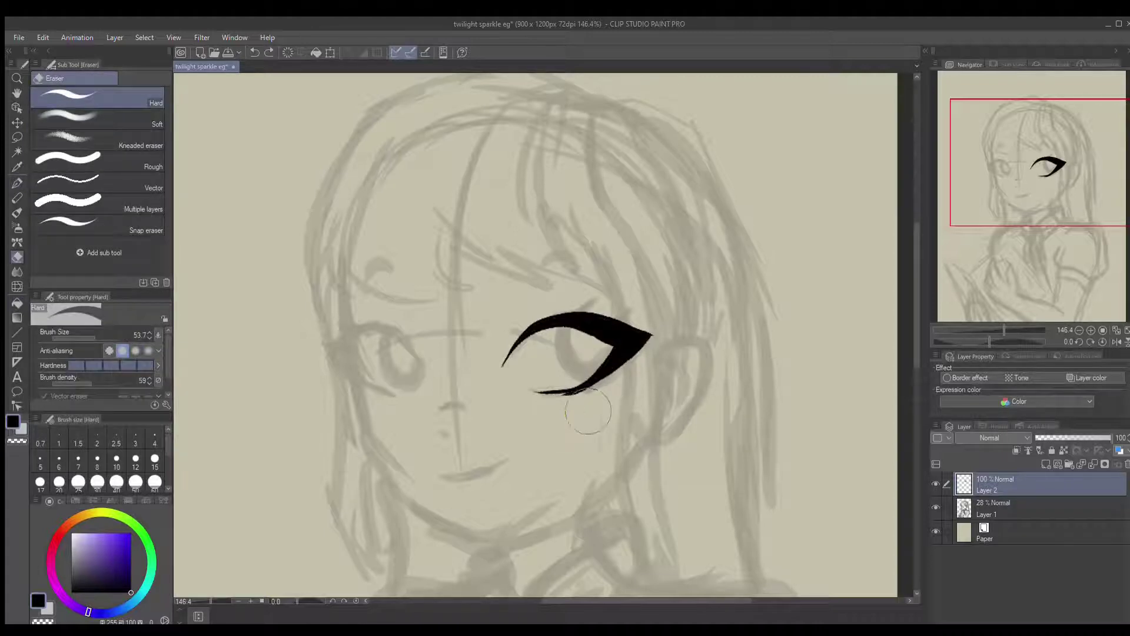
drag(597, 304, 583, 316)
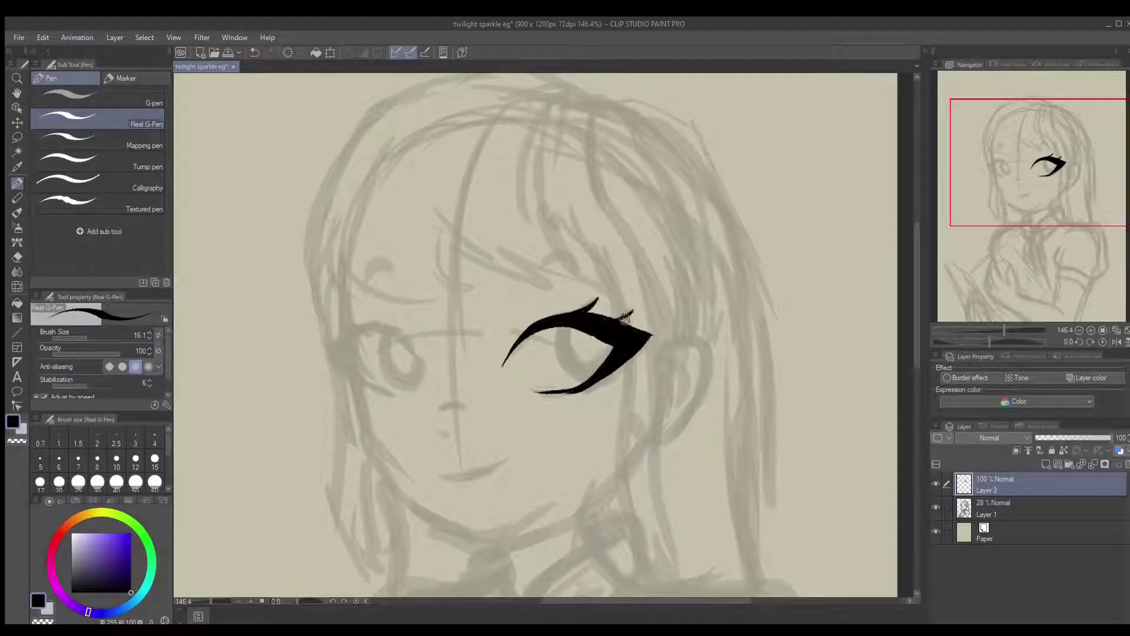
Duplicate the inked eye, mirror the copy over the sketched left-hand eye and merge it into Layer 2
key(ctrl+c)
key(ctrl+v)
key(ctrl+t)
drag(589, 353, 412, 355)
key(Return)
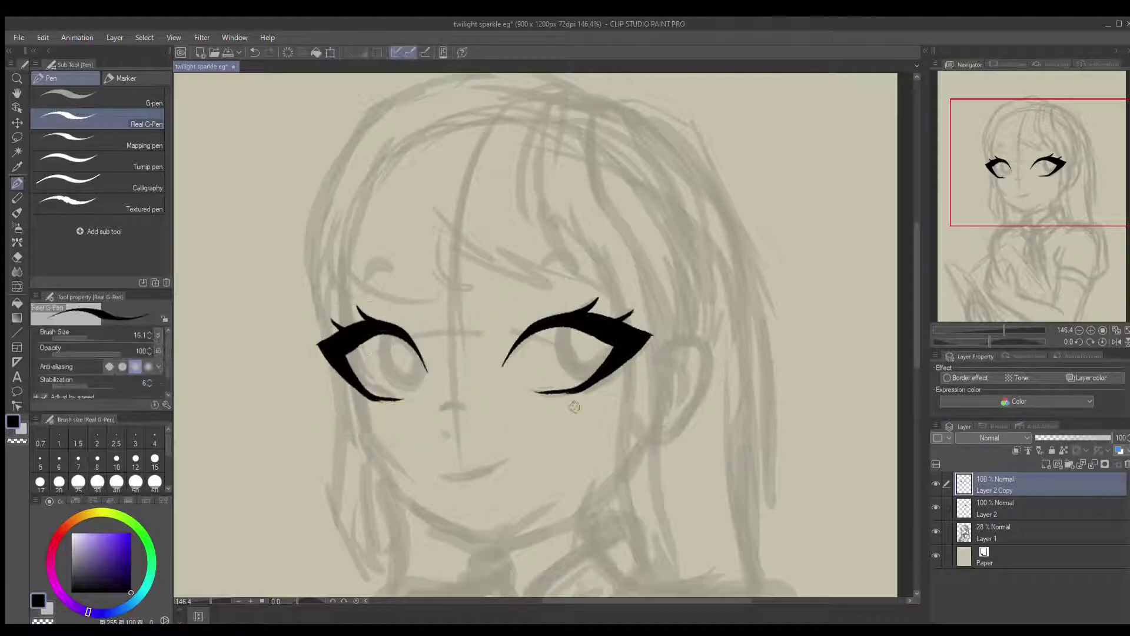
key(ctrl+e)
Add a new layer beneath the eye lines and outline both irises on it in dark purple
key(ctrl+shift+n)
click(90, 579)
mouse_move(555, 330)
mouse_down()
mouse_move(561, 365)
mouse_move(595, 377)
mouse_up()
mouse_move(387, 337)
mouse_down()
mouse_move(407, 380)
mouse_move(427, 368)
mouse_up()
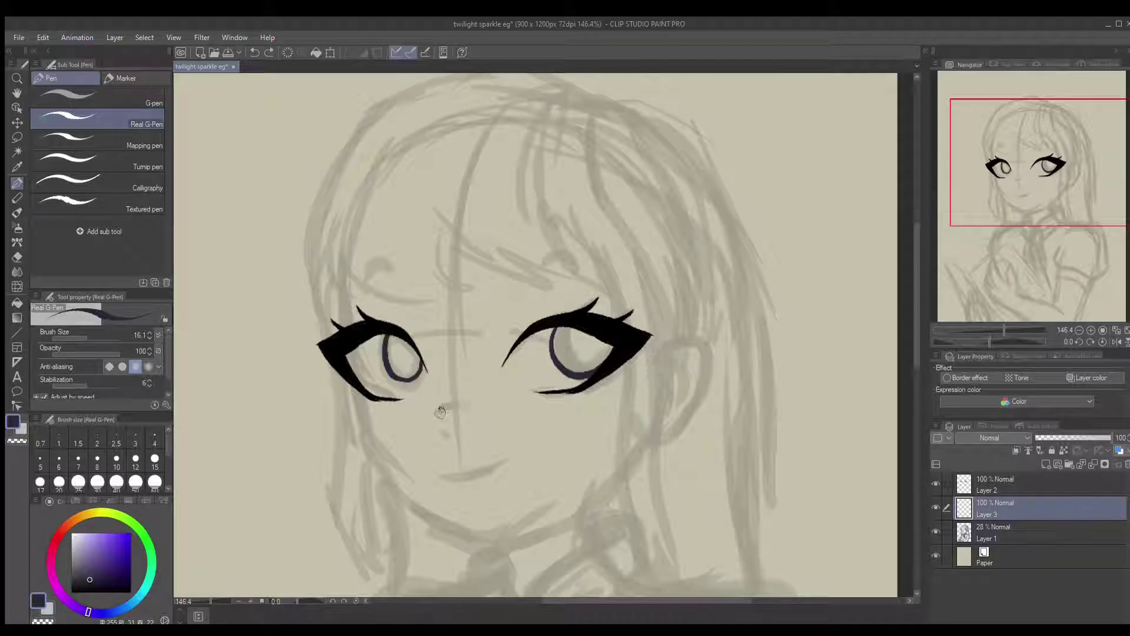
Ink the facial details with the Real G-Pen: smiling mouth, nose, eyelid creases and eyebrows
drag(491, 440, 573, 406)
drag(433, 360, 496, 399)
mouse_move(606, 303)
mouse_down()
mouse_move(648, 319)
mouse_move(583, 312)
mouse_up()
drag(405, 337, 453, 316)
key(ctrl+z)
Select the right-hand eyebrow and adjust its placement above the eye with a transform
key(m)
drag(588, 277, 580, 283)
key(ctrl+t)
drag(646, 312, 625, 321)
click(571, 377)
Ink the left-hand hair outline from the crown to the temple and the curved bangs above the left-hand eye
key(p)
mouse_move(547, 139)
mouse_down()
mouse_move(473, 163)
mouse_move(393, 327)
mouse_move(402, 399)
mouse_up()
drag(412, 281, 392, 393)
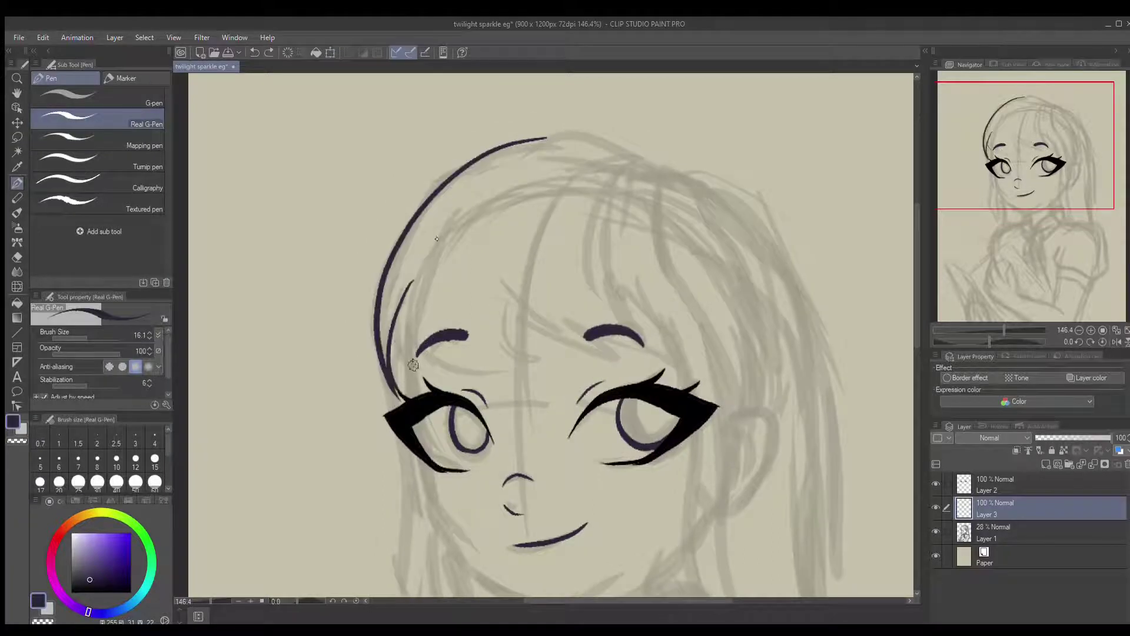
key(ctrl+z)
key(ctrl+z)
drag(559, 140, 382, 383)
drag(412, 270, 387, 307)
mouse_move(386, 312)
mouse_down()
mouse_move(477, 365)
mouse_move(515, 365)
mouse_up()
key(ctrl+z)
drag(495, 272, 539, 344)
Extend the hair outline across the crown and ink the parted bangs above the right-hand eye
scroll(521, 290, right, 2)
scroll(471, 135, down, 1)
drag(593, 128, 465, 106)
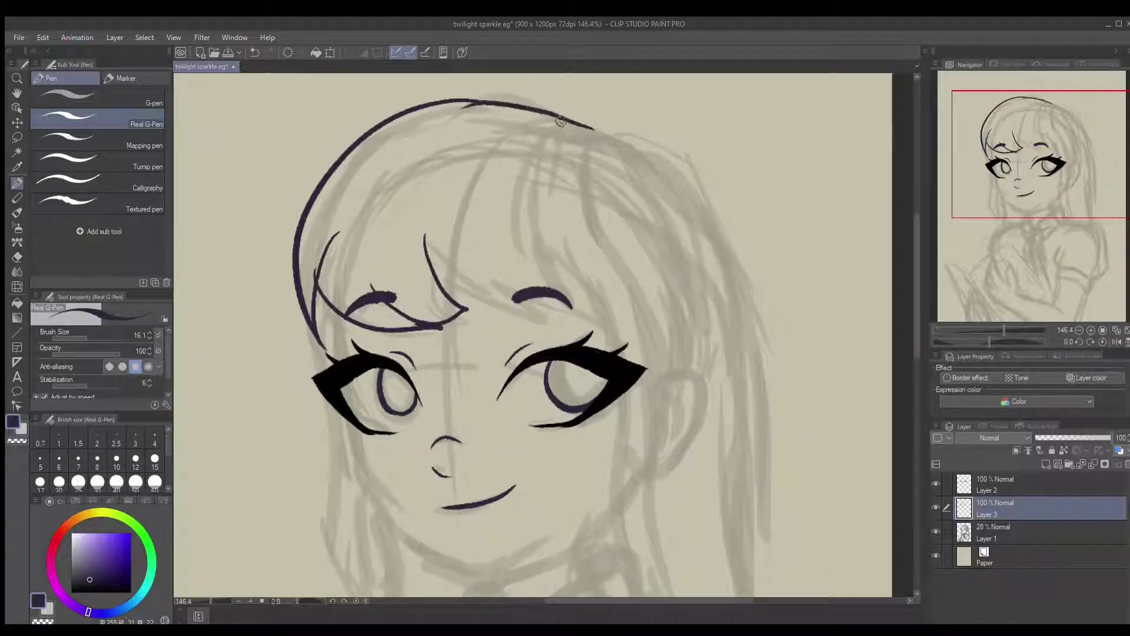
scroll(469, 125, up, 2)
key(ctrl+z)
key(ctrl+z)
scroll(618, 239, up, 2)
drag(644, 251, 689, 275)
mouse_move(518, 234)
mouse_down()
mouse_move(684, 269)
mouse_move(533, 237)
mouse_move(512, 125)
mouse_move(465, 168)
mouse_move(434, 177)
mouse_move(465, 276)
mouse_move(517, 320)
mouse_up()
key(ctrl+z)
Ink the long hair lock beside the right-hand eye, falling past the cheek into pointed tips
mouse_move(517, 321)
mouse_down()
mouse_move(527, 242)
mouse_move(549, 486)
mouse_up()
drag(548, 486, 525, 588)
mouse_move(508, 150)
mouse_down()
mouse_move(503, 277)
mouse_move(570, 321)
mouse_move(540, 238)
mouse_move(540, 179)
mouse_move(556, 392)
mouse_move(556, 321)
mouse_move(588, 385)
mouse_up()
key(ctrl+z)
drag(521, 189, 571, 447)
key(ctrl+z)
drag(521, 189, 575, 442)
drag(558, 371, 576, 450)
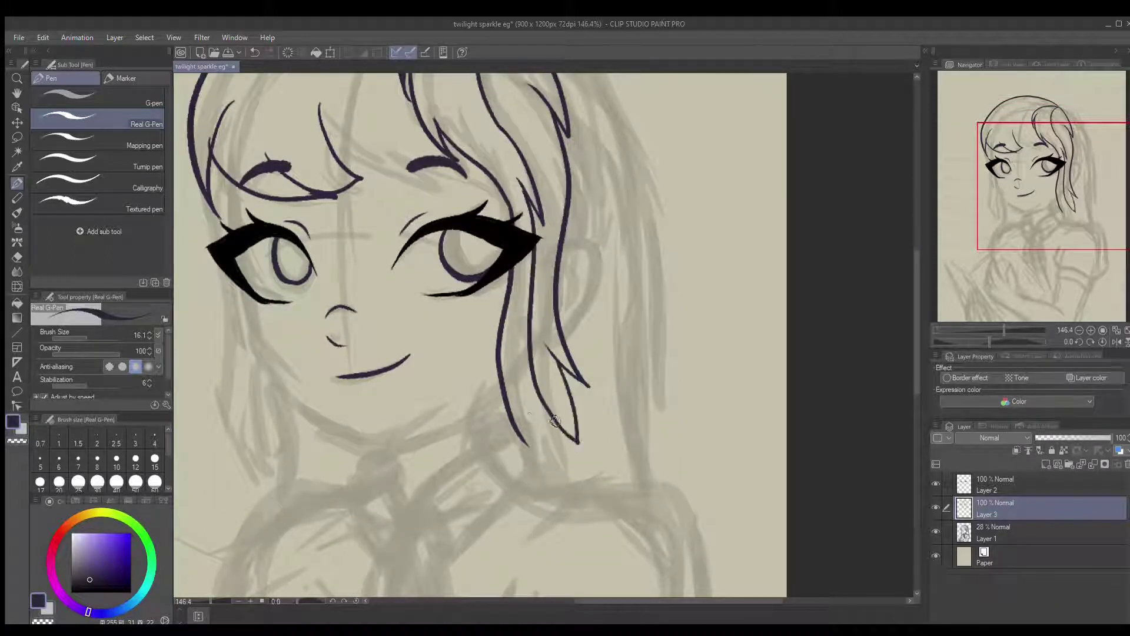
Ink the outer edge of the right-hand back hair with its pointed strands and join the bangs across the forehead
drag(529, 389, 518, 435)
scroll(588, 318, down, 3)
key(ctrl+z)
mouse_move(514, 199)
mouse_down()
mouse_move(582, 275)
mouse_move(625, 469)
mouse_up()
drag(593, 394, 609, 491)
key(ctrl+z)
drag(593, 393, 613, 509)
drag(303, 343, 349, 331)
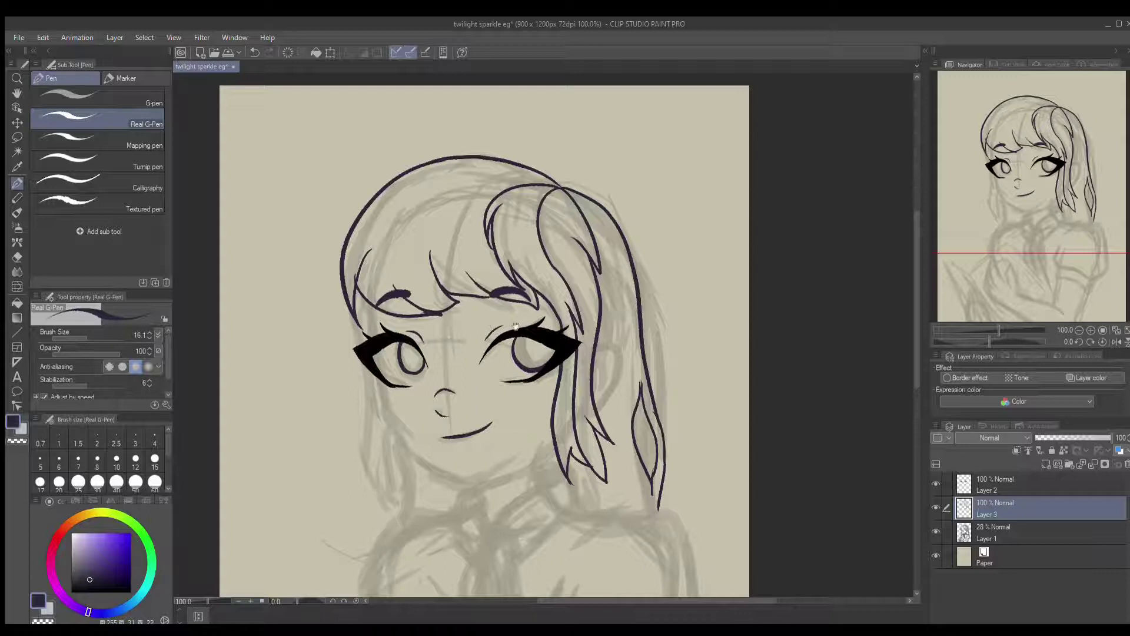
Ink the face contour from the left cheek around the chin to the right jaw, along with the visible ear
drag(516, 325, 557, 237)
mouse_move(407, 214)
mouse_down()
mouse_move(502, 391)
mouse_move(484, 433)
mouse_up()
drag(617, 298, 618, 355)
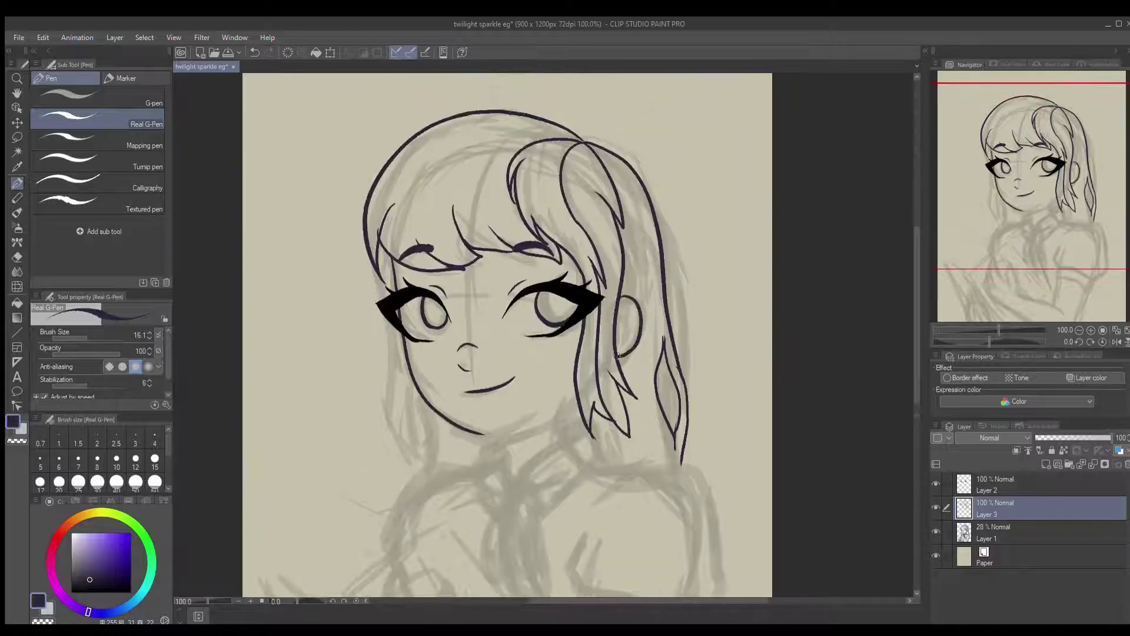
key(ctrl+z)
drag(577, 400, 482, 434)
drag(481, 434, 519, 384)
Ink the pointed hair lock beside the left cheek and the collar lines beneath the chin
drag(418, 265, 439, 383)
key(ctrl+z)
mouse_move(430, 331)
mouse_down()
mouse_move(458, 414)
mouse_move(474, 367)
mouse_move(468, 373)
mouse_up()
drag(604, 355, 531, 419)
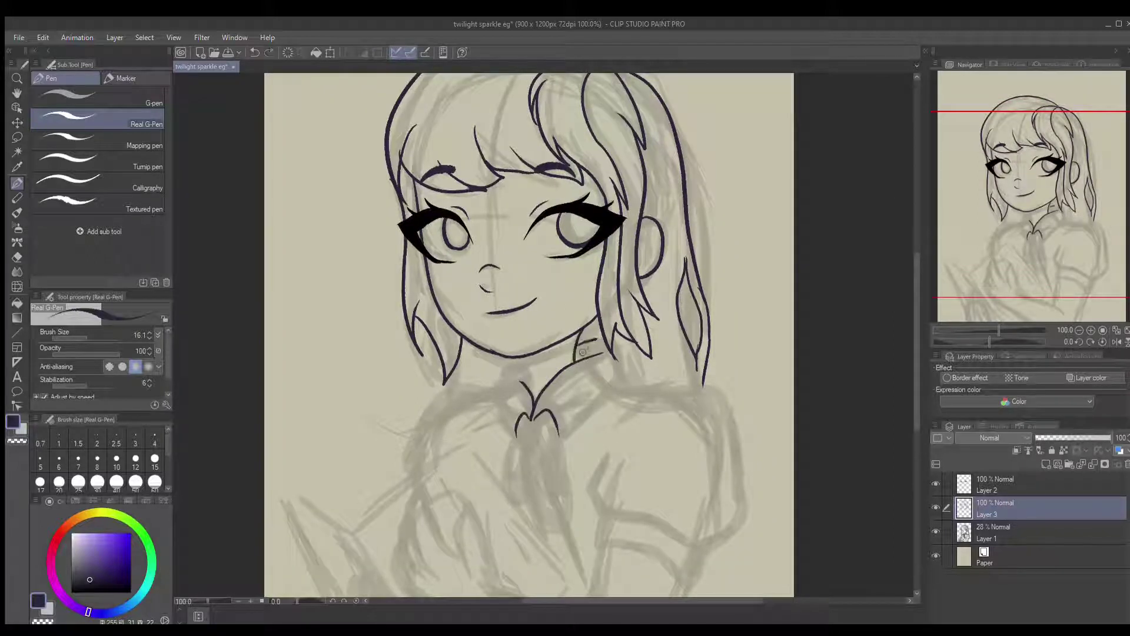
mouse_move(524, 376)
mouse_down()
mouse_move(531, 332)
mouse_move(524, 393)
mouse_up()
key(ctrl+z)
Ink the left-hand shoulder line and the outline of the puffed sleeve on the right-hand shoulder
drag(501, 324, 407, 412)
key(ctrl+z)
drag(500, 325, 407, 413)
mouse_move(579, 351)
mouse_down()
mouse_move(594, 337)
mouse_move(676, 335)
mouse_move(689, 352)
mouse_up()
drag(694, 312, 697, 458)
mouse_move(592, 317)
mouse_down()
mouse_move(566, 429)
mouse_move(694, 478)
mouse_up()
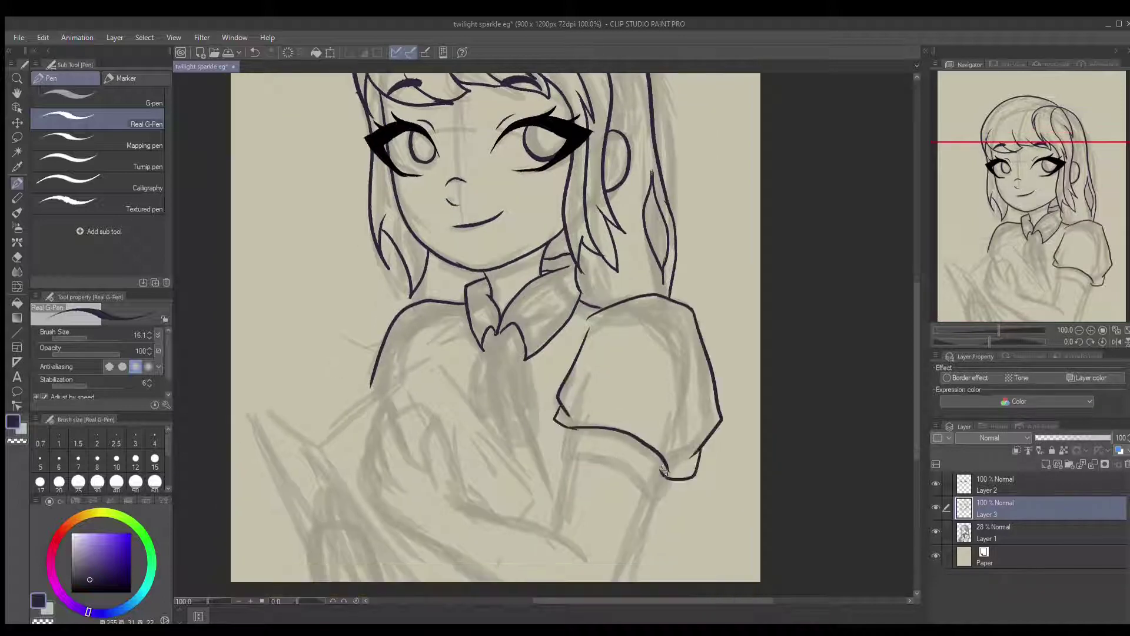
Ink the cuff band along the lower edge of the puffed sleeve
mouse_move(580, 407)
mouse_down()
mouse_move(577, 444)
mouse_move(662, 477)
mouse_up()
key(ctrl+z)
key(ctrl+z)
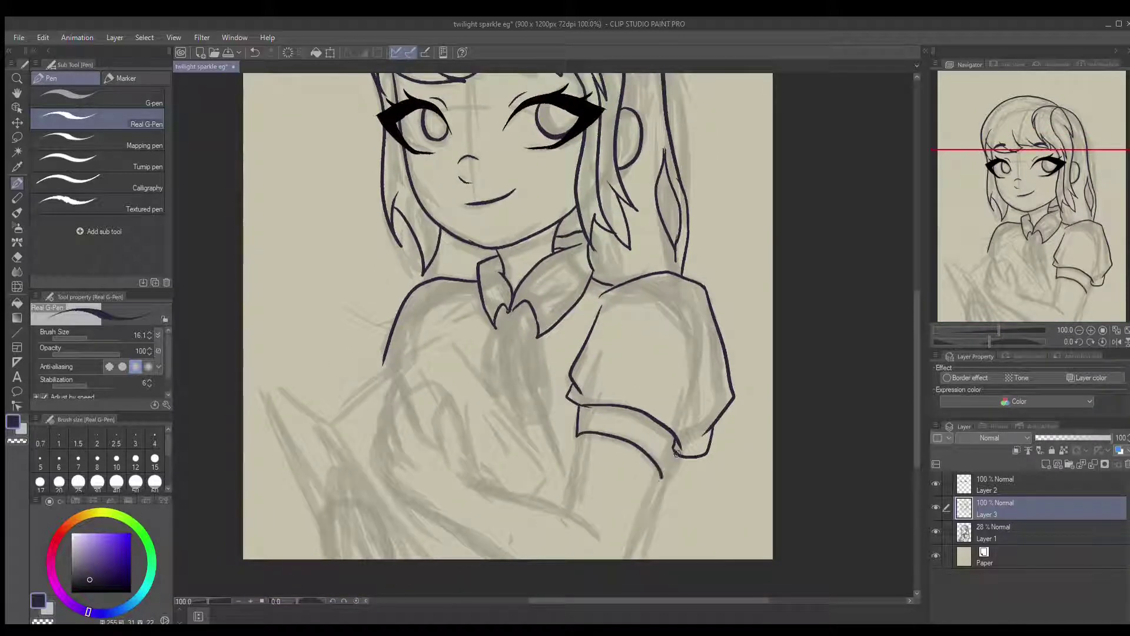
drag(591, 370, 595, 387)
Ink the neckerchief's knot and its first long pointed tail below the collar
mouse_move(528, 334)
mouse_down()
mouse_move(498, 322)
mouse_move(557, 428)
mouse_up()
key(ctrl+z)
mouse_move(507, 341)
mouse_down()
mouse_move(559, 450)
mouse_move(551, 419)
mouse_up()
drag(524, 353, 551, 401)
key(e)
scroll(539, 392, up, 2)
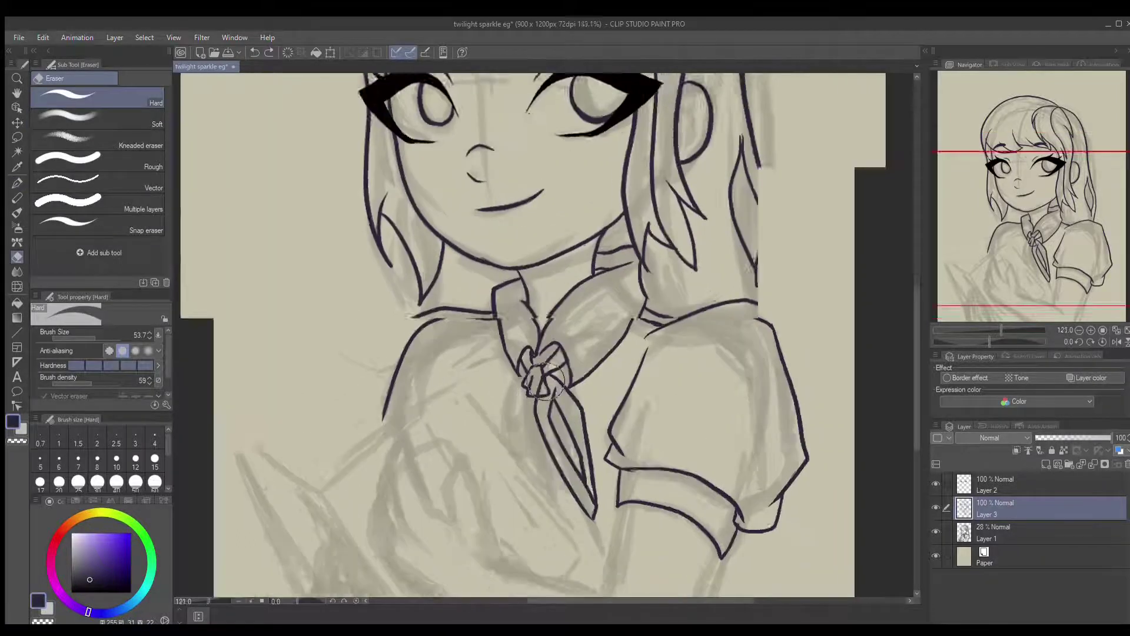
key(ctrl+z)
Ink the remaining neckerchief tails and the diagonal book edge crossing in front of them
key(p)
drag(539, 440, 534, 413)
mouse_move(513, 349)
mouse_down()
mouse_move(479, 384)
mouse_move(489, 402)
mouse_up()
scroll(495, 382, down, 2)
drag(436, 289, 552, 443)
drag(514, 336, 521, 358)
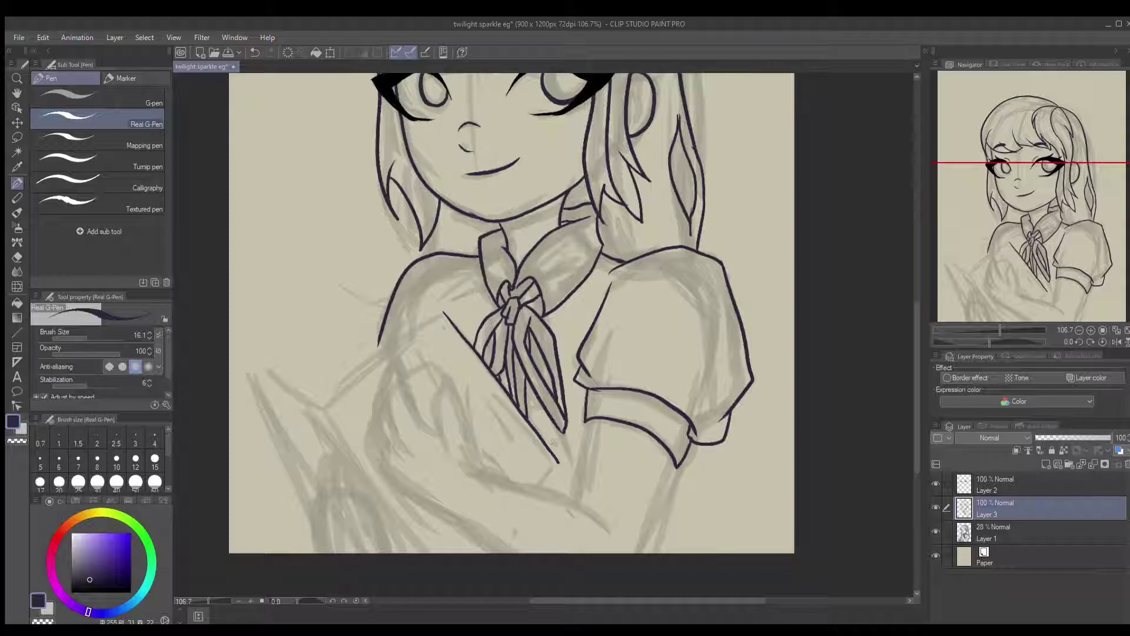
Ink the book's upper edge down to the spine and the arm lines below the sleeve cuff
drag(555, 440, 563, 399)
drag(452, 272, 336, 366)
drag(354, 421, 306, 386)
drag(431, 391, 565, 444)
drag(637, 383, 607, 478)
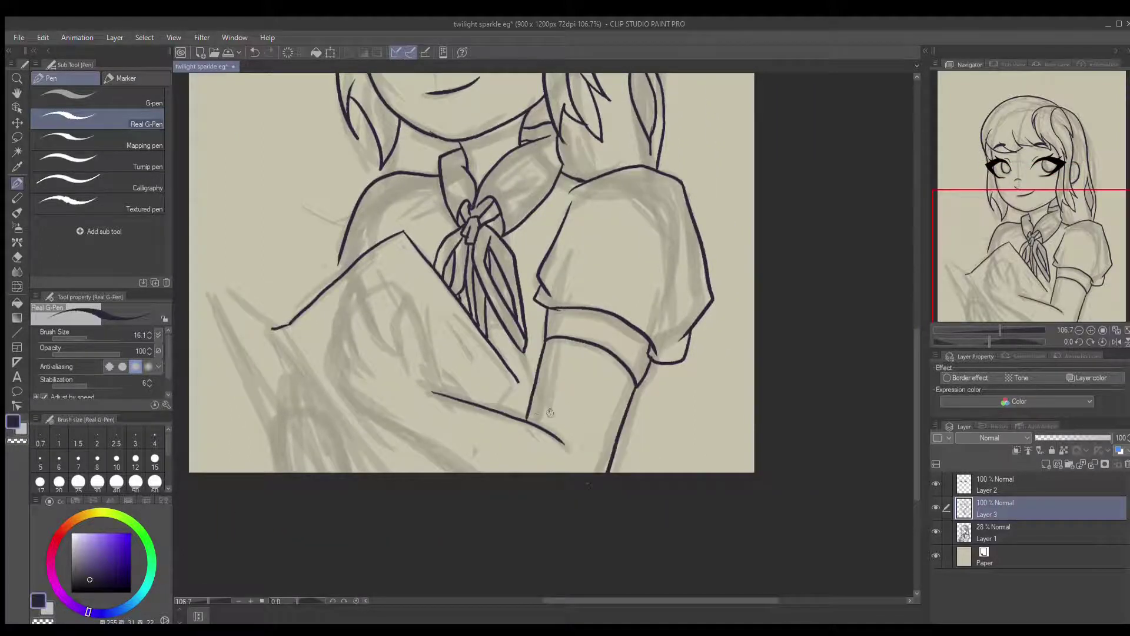
Ink the fingers of the hand resting on the book and the lower contour of its forearm
scroll(606, 477, up, 2)
mouse_move(488, 446)
mouse_down()
mouse_move(456, 338)
mouse_move(457, 380)
mouse_move(436, 414)
mouse_move(459, 453)
mouse_up()
key(ctrl+z)
mouse_move(448, 439)
mouse_down()
mouse_move(426, 362)
mouse_move(391, 439)
mouse_move(441, 521)
mouse_move(384, 411)
mouse_up()
drag(376, 409, 511, 504)
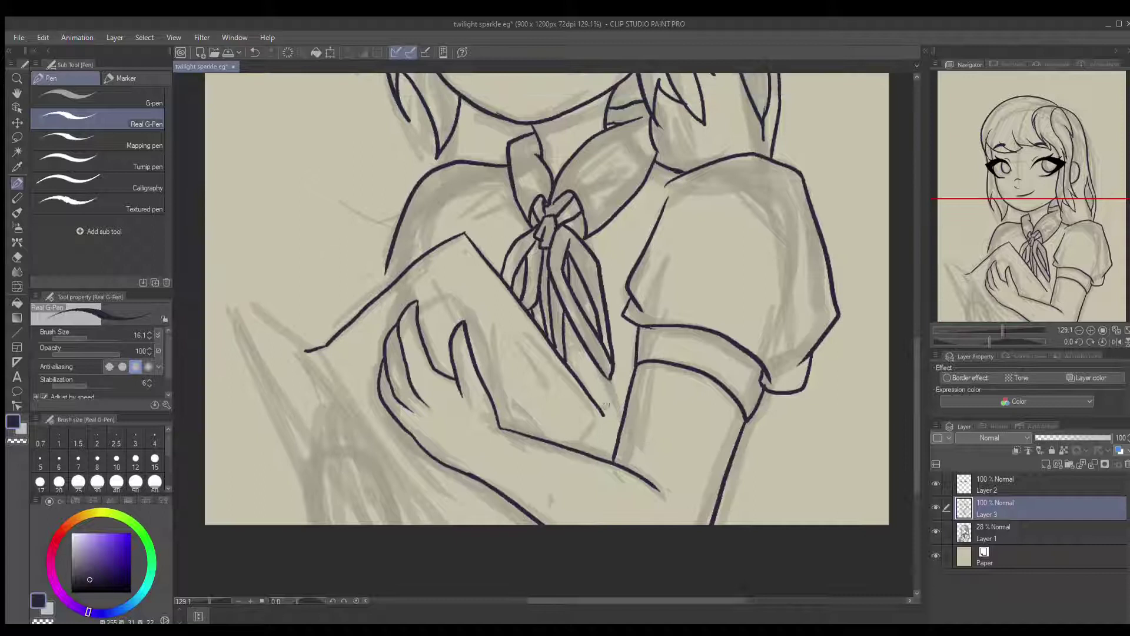
Ink the top edge of the book's left-hand page and close the lower corner of the right-hand page
drag(321, 342, 247, 301)
key(ctrl+z)
mouse_move(364, 355)
mouse_down()
mouse_move(312, 325)
mouse_move(353, 453)
mouse_up()
key(ctrl+z)
drag(285, 307, 351, 414)
drag(521, 238, 527, 259)
key(ctrl+z)
drag(425, 423, 379, 369)
key(ctrl+z)
drag(323, 322, 439, 496)
key(ctrl+z)
drag(462, 407, 485, 408)
key(ctrl+z)
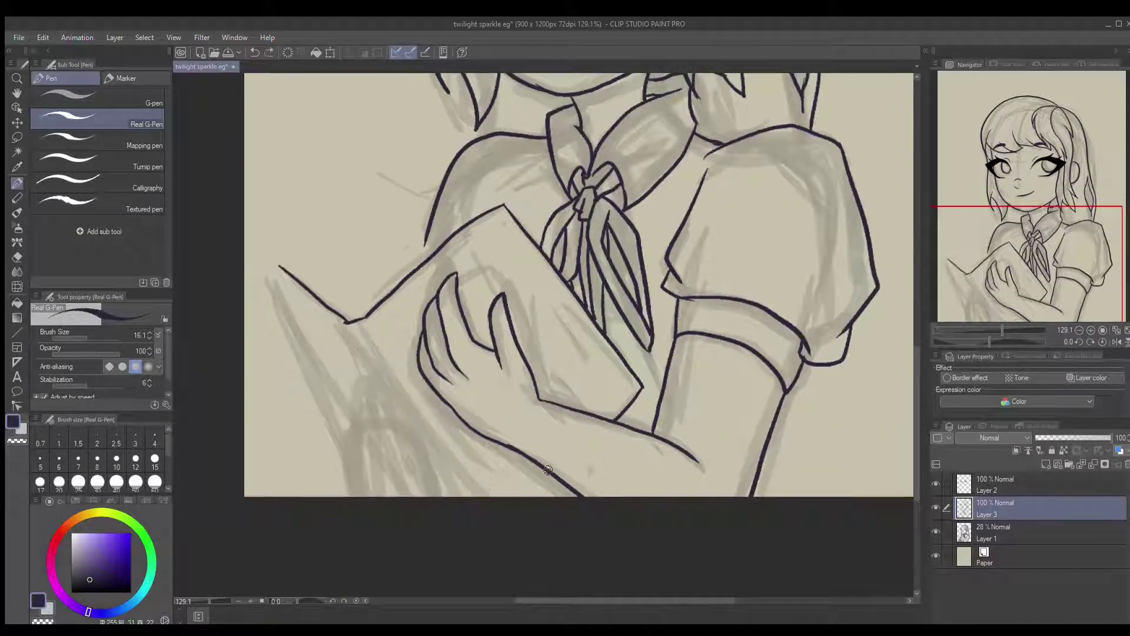
Ink the book's parallel spine lines and the outer edge of its left-hand page
drag(346, 323, 459, 496)
drag(370, 424, 416, 472)
key(ctrl+z)
mouse_move(325, 314)
mouse_down()
mouse_move(401, 456)
mouse_move(424, 430)
mouse_move(440, 463)
mouse_up()
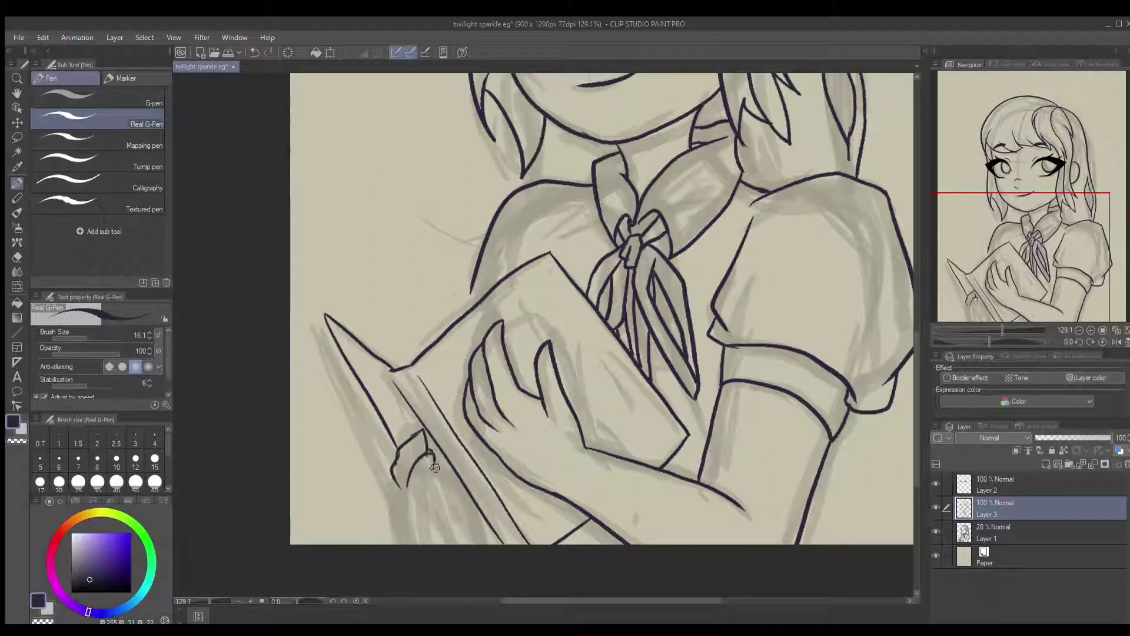
key(ctrl+z)
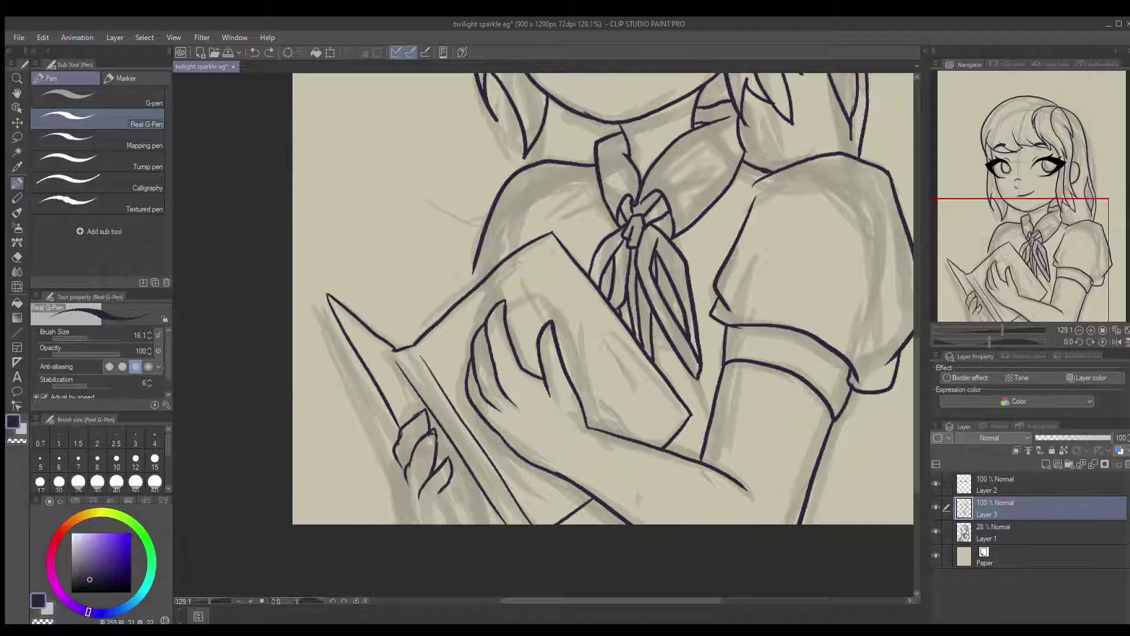
drag(406, 484, 394, 447)
mouse_move(412, 485)
mouse_down()
mouse_move(425, 502)
mouse_move(400, 462)
mouse_up()
key(ctrl+z)
key(ctrl+z)
key(ctrl+z)
key(ctrl+z)
key(ctrl+z)
key(ctrl+z)
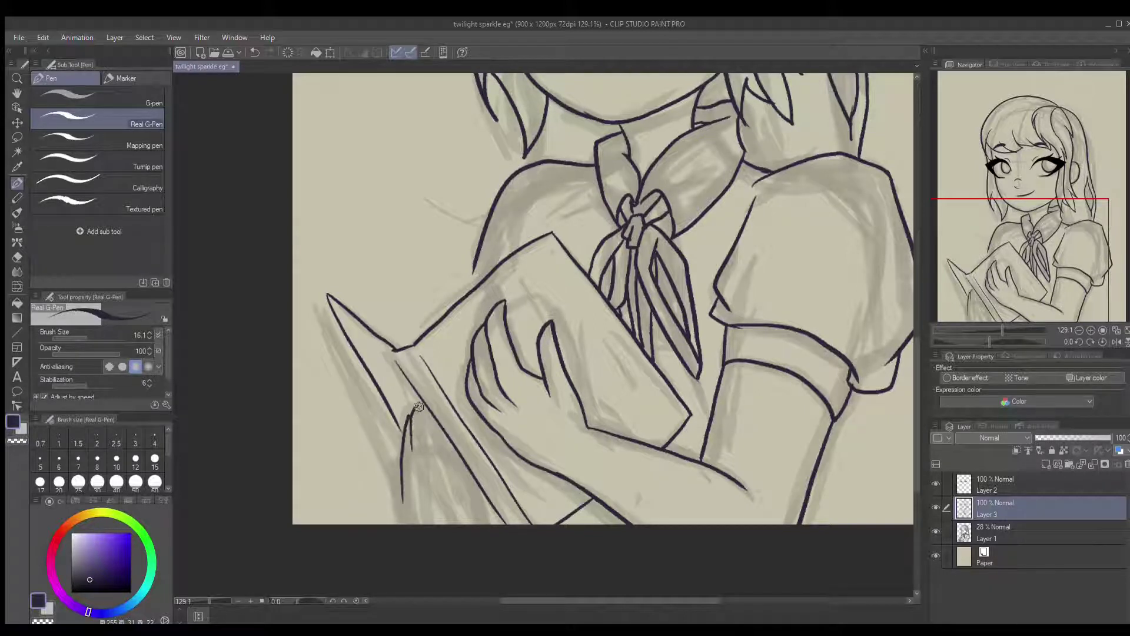
mouse_move(429, 446)
mouse_down()
mouse_move(456, 494)
mouse_move(463, 486)
mouse_up()
key(ctrl+z)
key(ctrl+z)
key(ctrl+z)
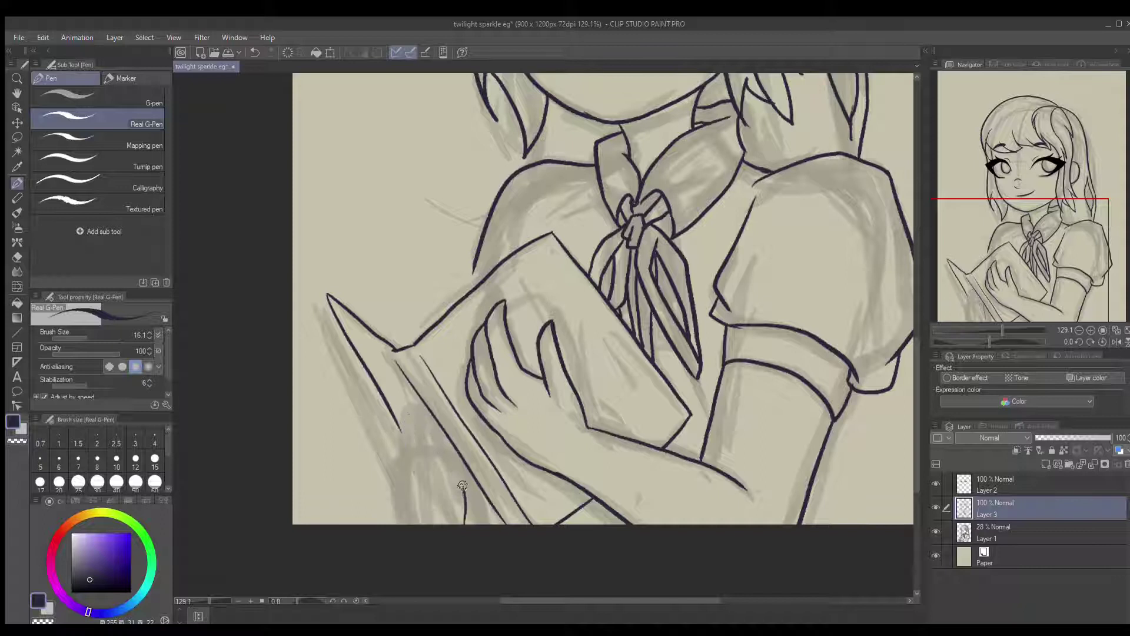
Ink the fingers of the second hand supporting the book's left side and extend the left shoulder line to the book
mouse_move(428, 417)
mouse_down()
mouse_move(398, 524)
mouse_move(425, 500)
mouse_up()
key(ctrl+z)
drag(436, 419, 401, 466)
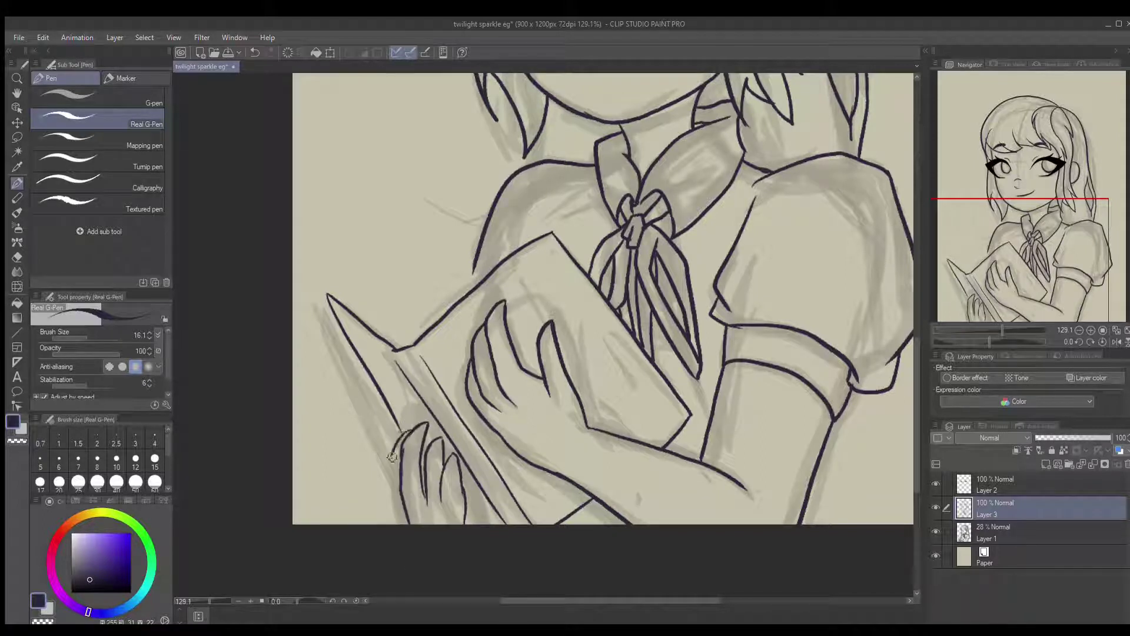
mouse_move(422, 423)
mouse_down()
mouse_move(390, 465)
mouse_move(387, 510)
mouse_up()
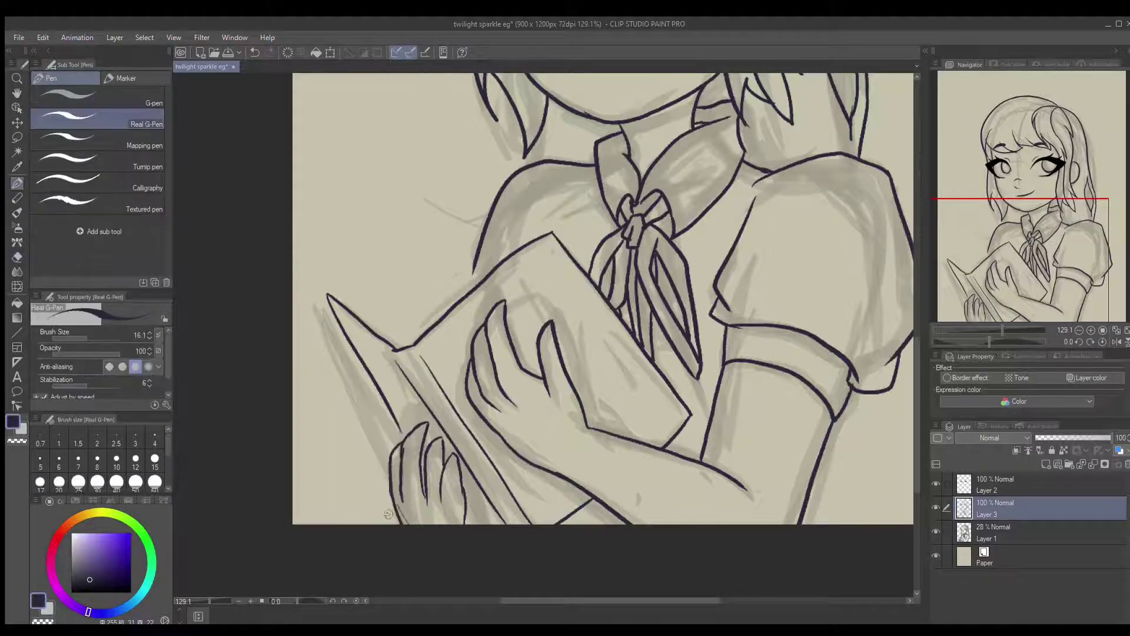
scroll(438, 502, up, 3)
drag(471, 347, 475, 368)
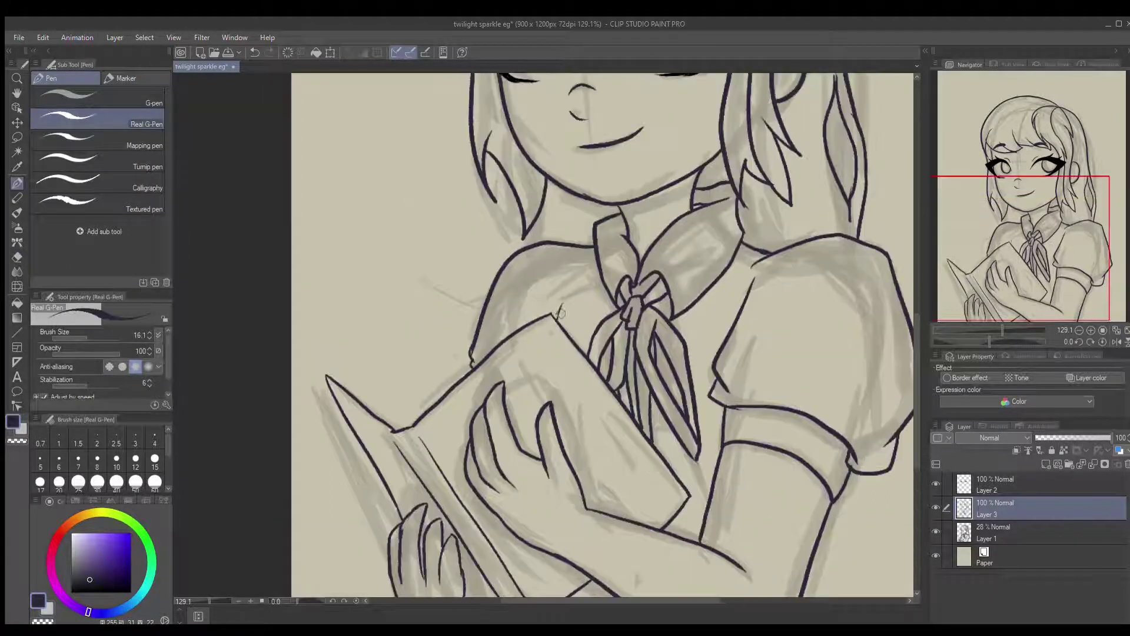
Undo the last strokes, erase the leftover lines, and re-ink the fingers of the second hand holding the book's outer cover
scroll(556, 326, right, 5)
scroll(556, 325, up, 1)
scroll(466, 312, up, 1)
key(ctrl+z)
key(ctrl+z)
scroll(483, 333, down, 4)
scroll(483, 333, left, 3)
key(e)
mouse_move(351, 447)
mouse_down()
mouse_move(371, 518)
mouse_move(397, 487)
mouse_up()
scroll(398, 487, up, 1)
scroll(398, 488, left, 1)
key(p)
mouse_move(385, 439)
mouse_down()
mouse_move(356, 492)
mouse_move(371, 474)
mouse_up()
drag(395, 466, 372, 509)
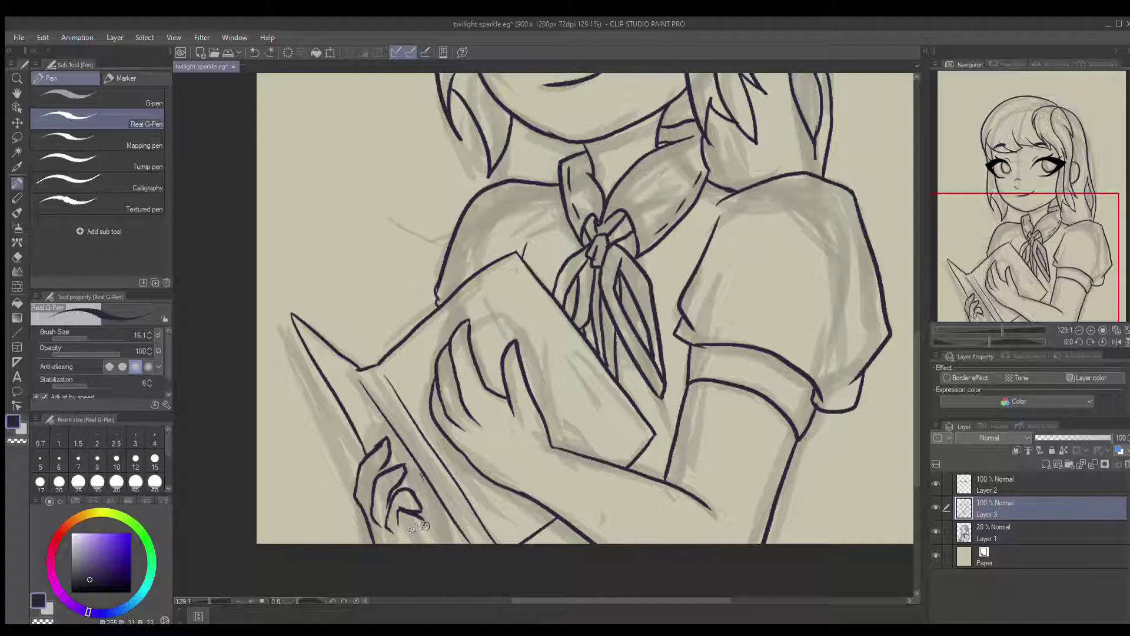
scroll(392, 481, down, 1)
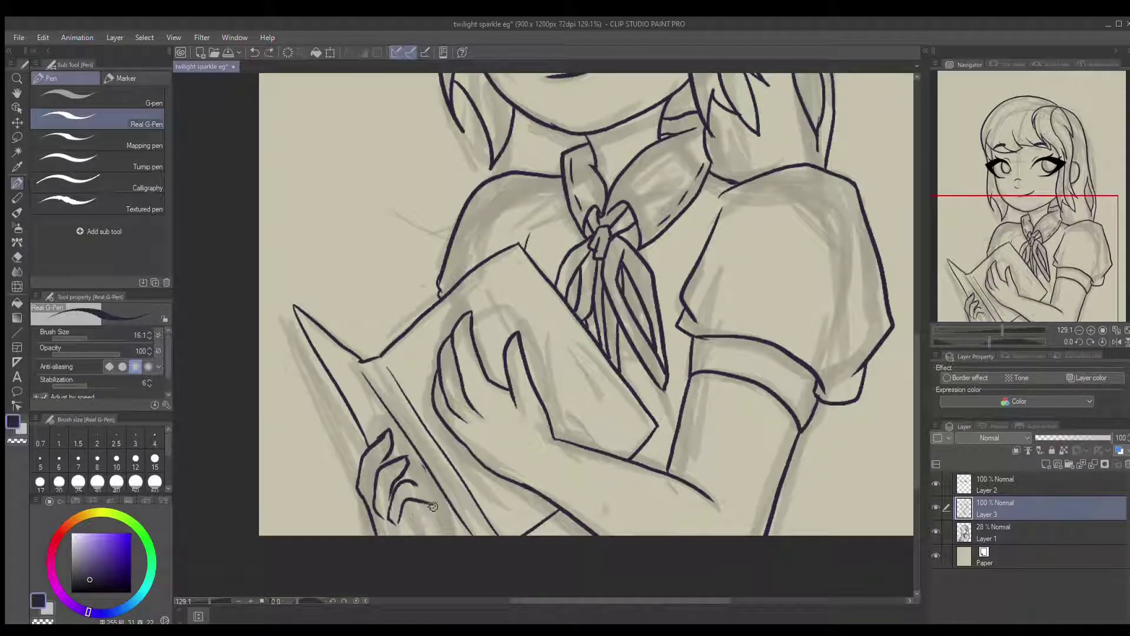
scroll(397, 434, down, 5)
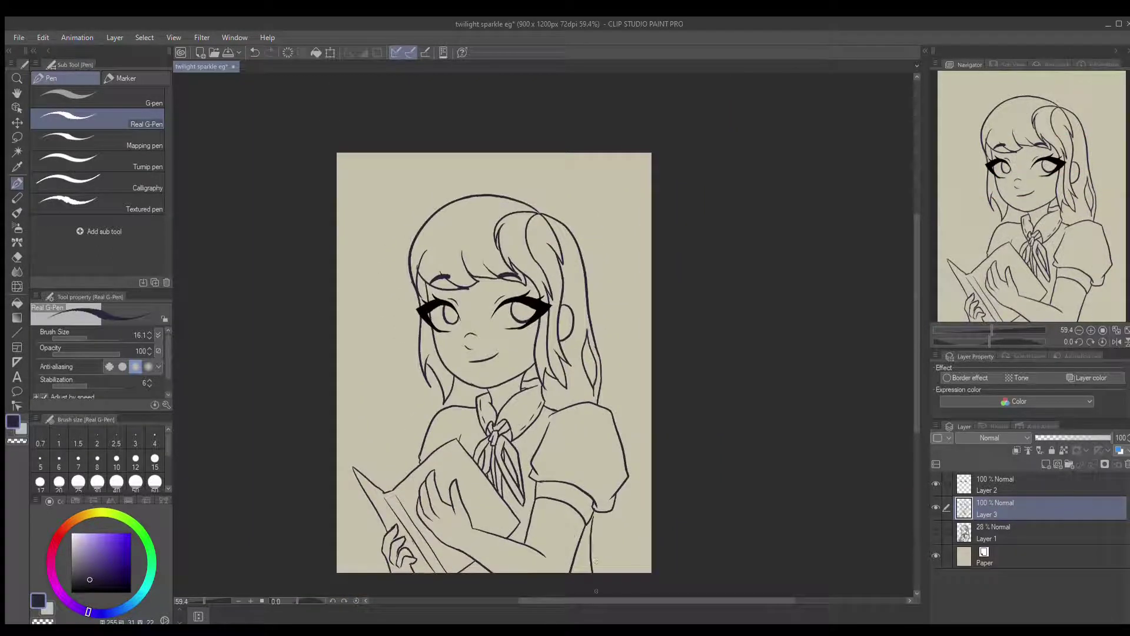
Undo the last torso stroke and redraw the side line of the body below the puffed sleeve
key(ctrl+z)
mouse_move(589, 556)
mouse_down()
mouse_move(552, 514)
mouse_move(542, 532)
mouse_up()
mouse_move(542, 531)
mouse_down()
mouse_move(550, 592)
mouse_move(565, 559)
mouse_up()
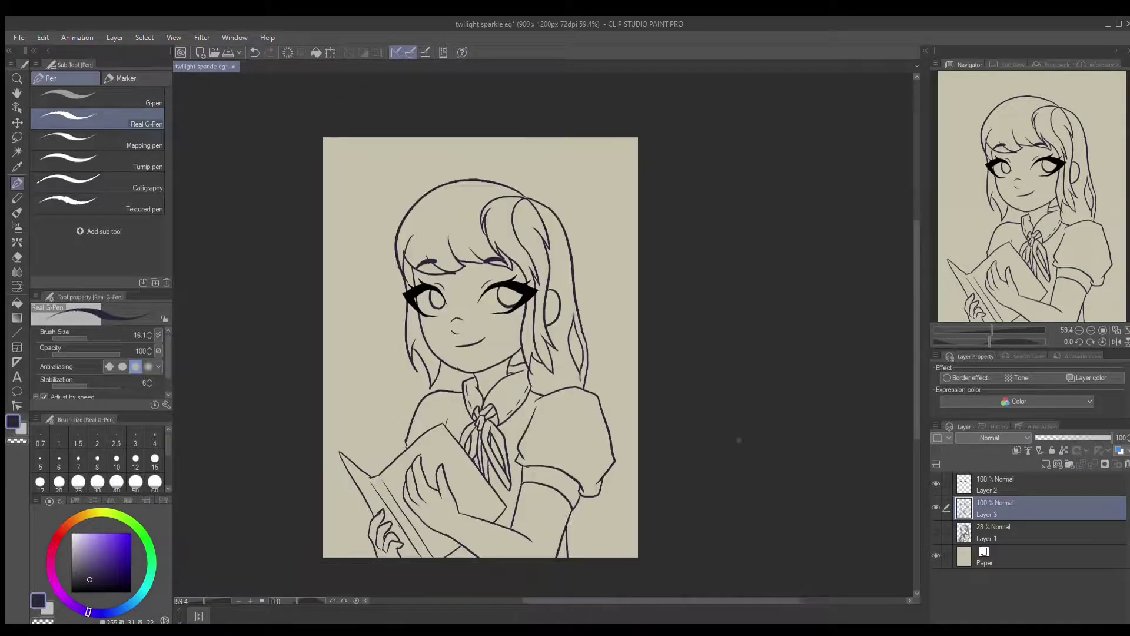
Add a new empty layer beneath the line art and above the hidden sketch, and reselect the line art layer
click(1056, 526)
key(ctrl+shift+n)
click(1047, 507)
scroll(427, 376, up, 2)
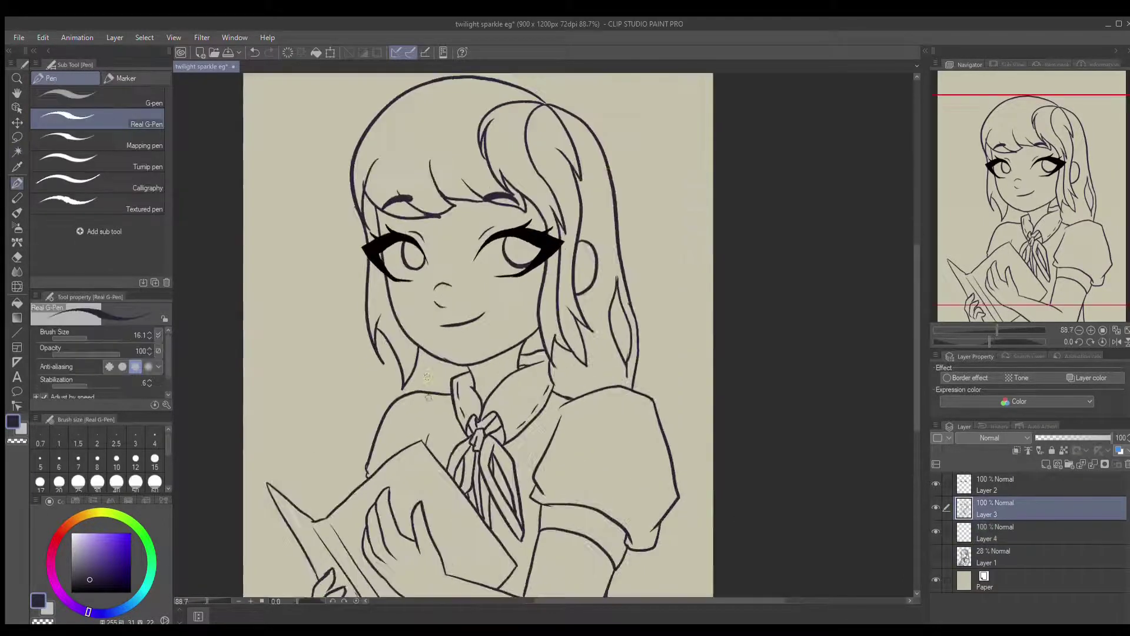
Auto-select the figure's silhouette and fill it with flat pale lavender on the new layer beneath the line art
scroll(427, 377, down, 2)
key(w)
click(365, 200)
key(alt+bracketleft)
click(78, 543)
key(alt+BackSpace)
key(ctrl+d)
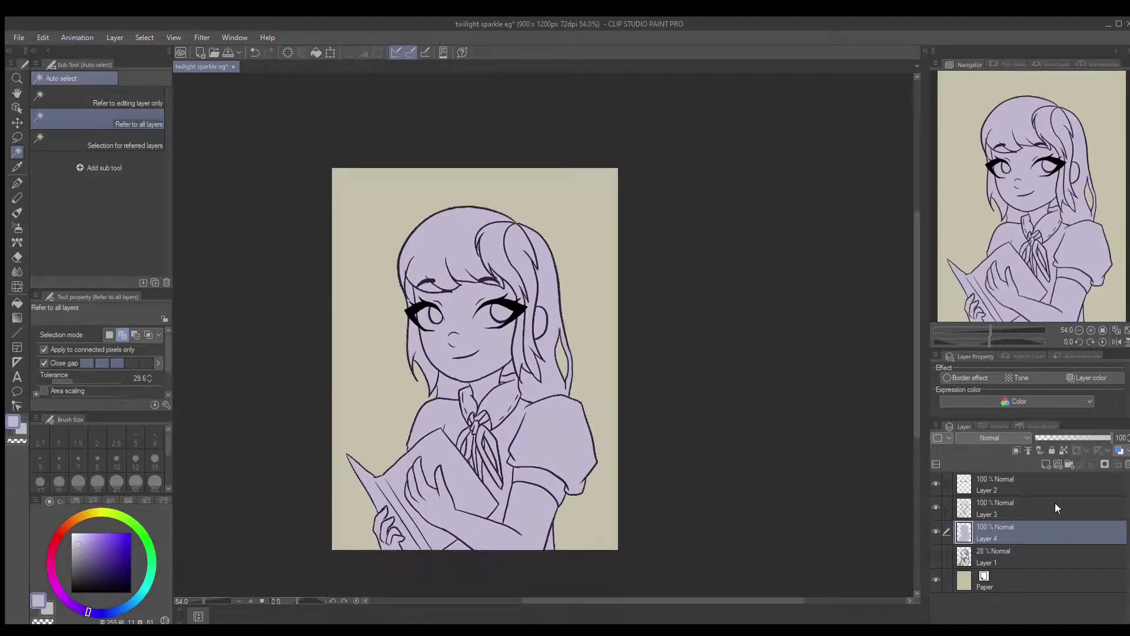
Lower the line art layer's opacity to 83% and add a clipped folder with a new layer above the lavender base
click(1069, 464)
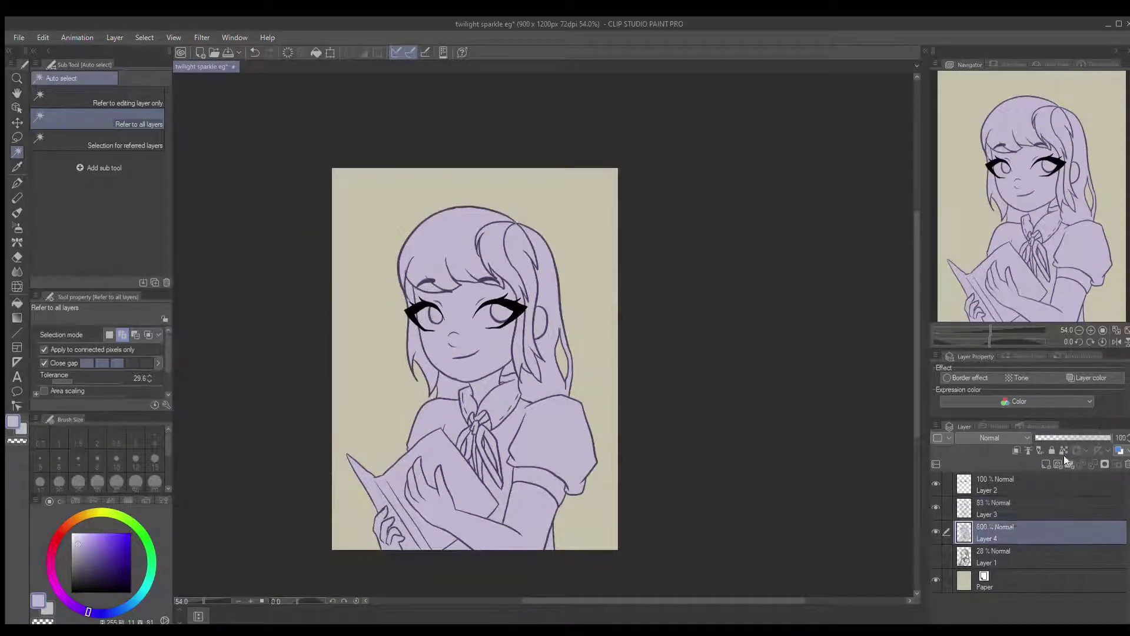
click(1029, 456)
Switch the Fill tool to Refer other layers and undo the test fill
click(85, 555)
key(g)
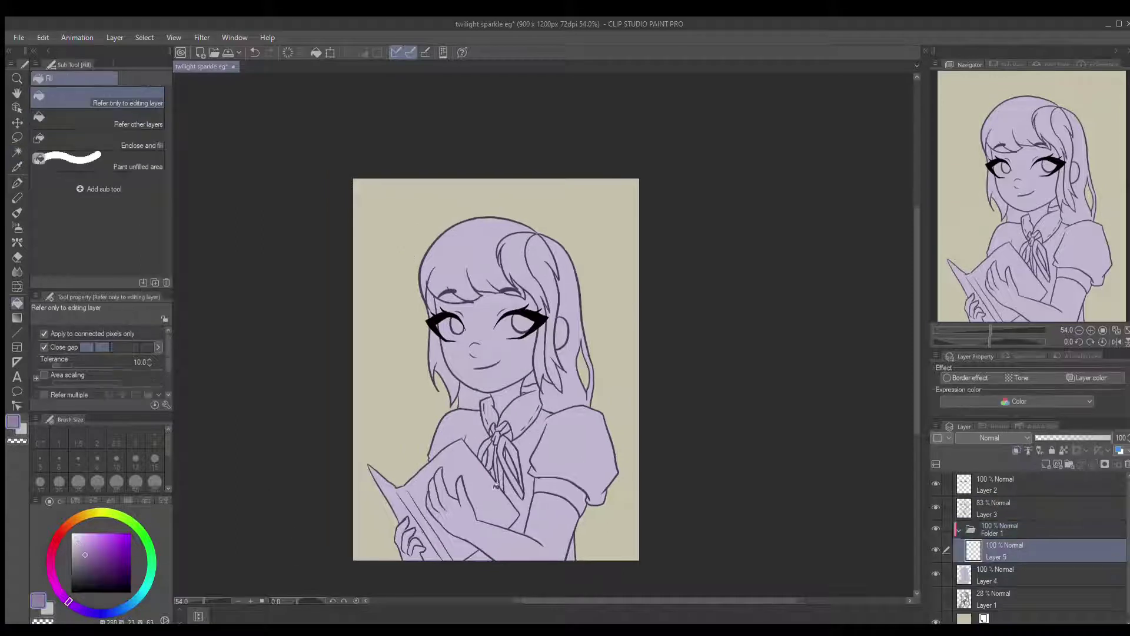
click(497, 486)
click(118, 121)
key(ctrl+z)
click(55, 585)
click(490, 339)
key(ctrl+z)
click(85, 554)
click(488, 347)
key(ctrl+z)
Fill the face, neck, arm and resting hand with a light pinkish purple skin colour
click(86, 542)
click(488, 347)
click(504, 395)
click(546, 533)
Set the colour folder's opacity to 84% and fill the ear and the second hand with the skin colour
click(1012, 529)
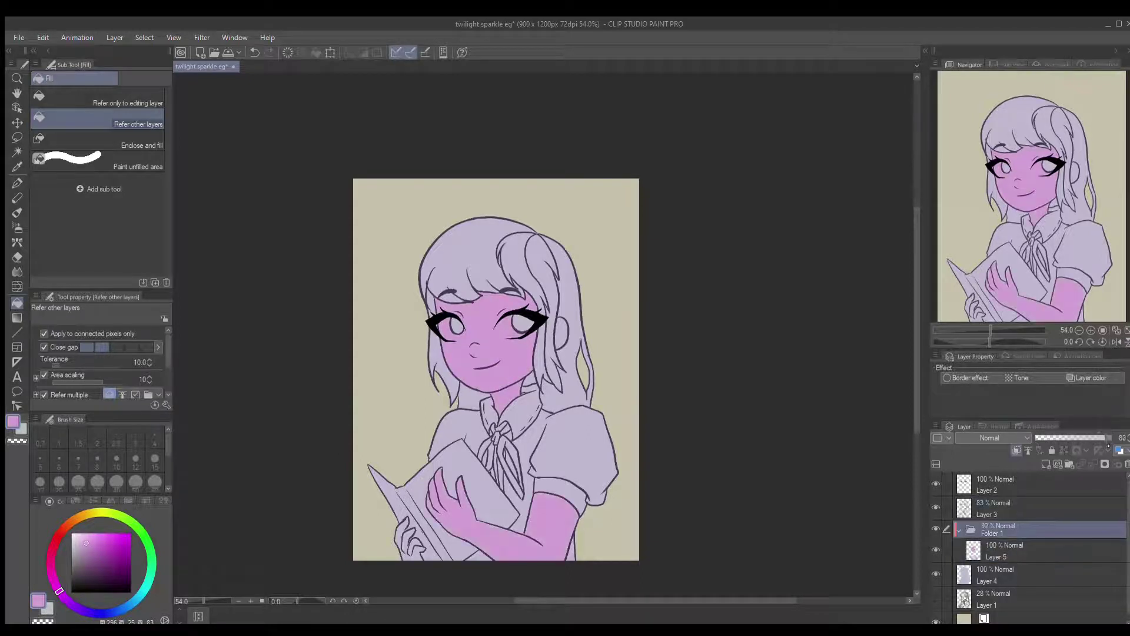
drag(575, 442, 587, 413)
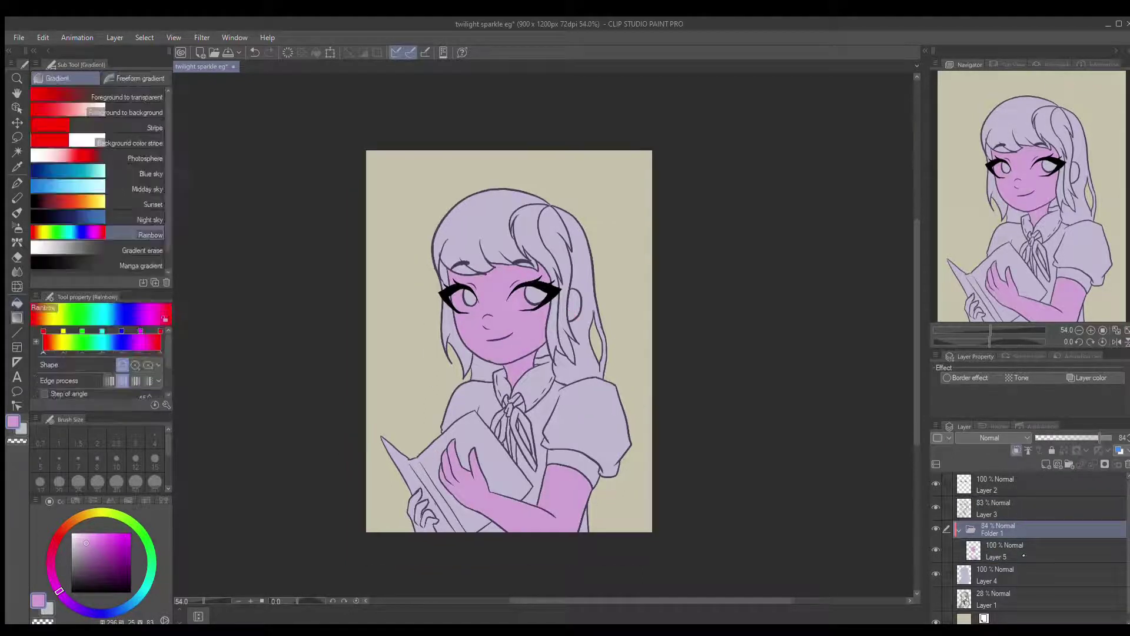
click(1012, 550)
drag(523, 454, 500, 477)
Add a new layer and fill the main hair sections with dark purple, leaving the front streak unfilled
key(ctrl+shift+n)
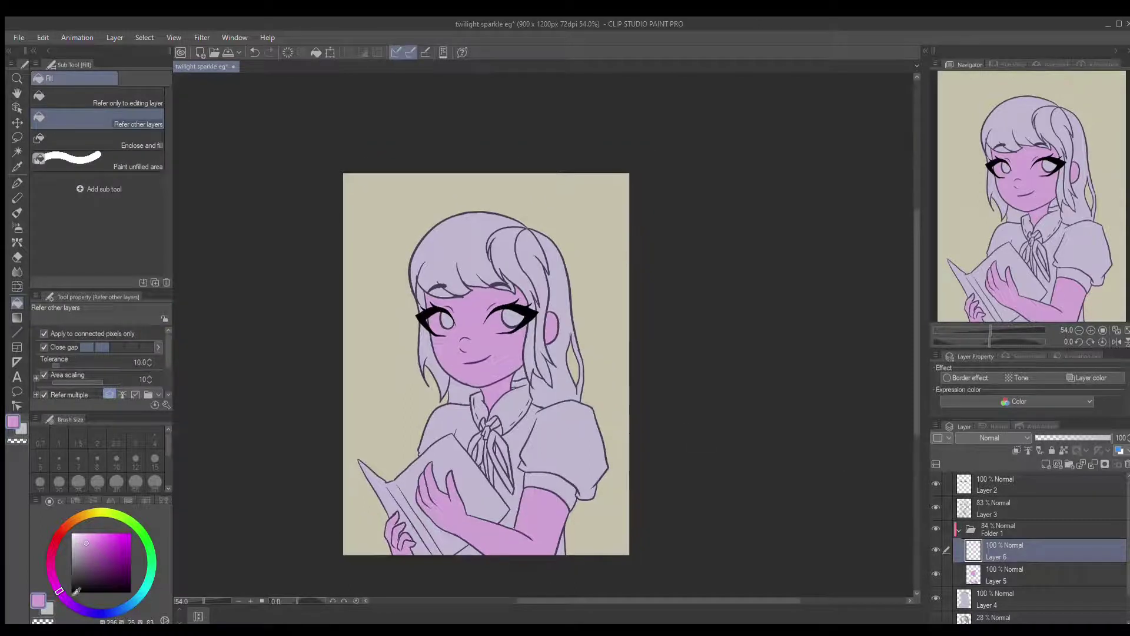
click(79, 608)
click(100, 576)
click(472, 253)
click(432, 359)
click(463, 391)
click(564, 341)
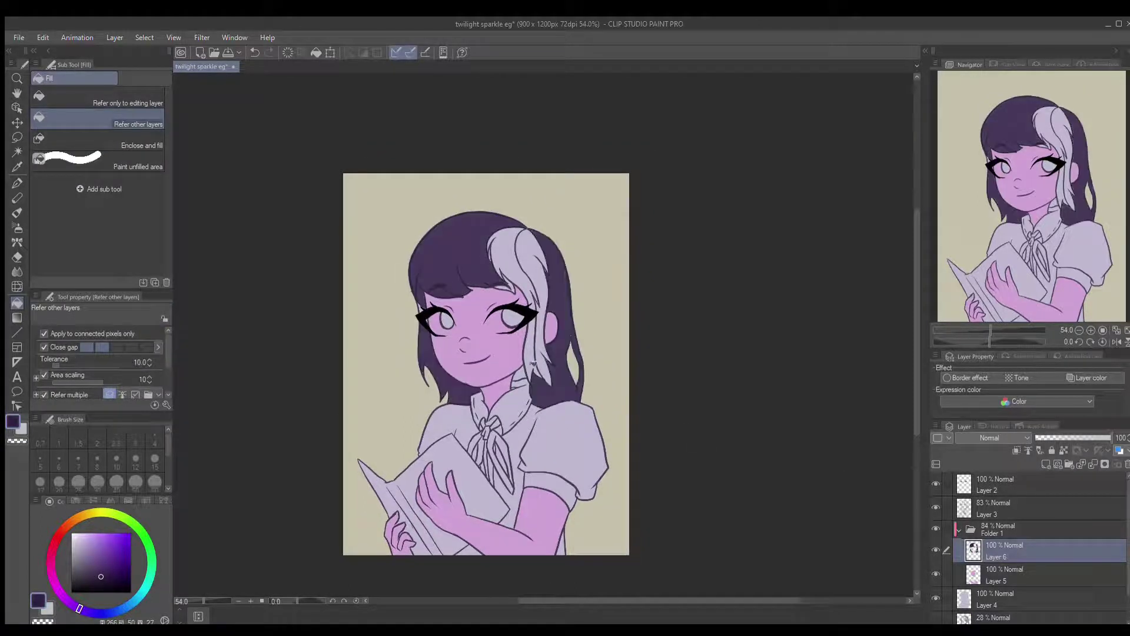
Cover missed spots in the hair and shift its colour to a bluer dark purple
click(519, 373)
drag(519, 373, 530, 411)
key(p)
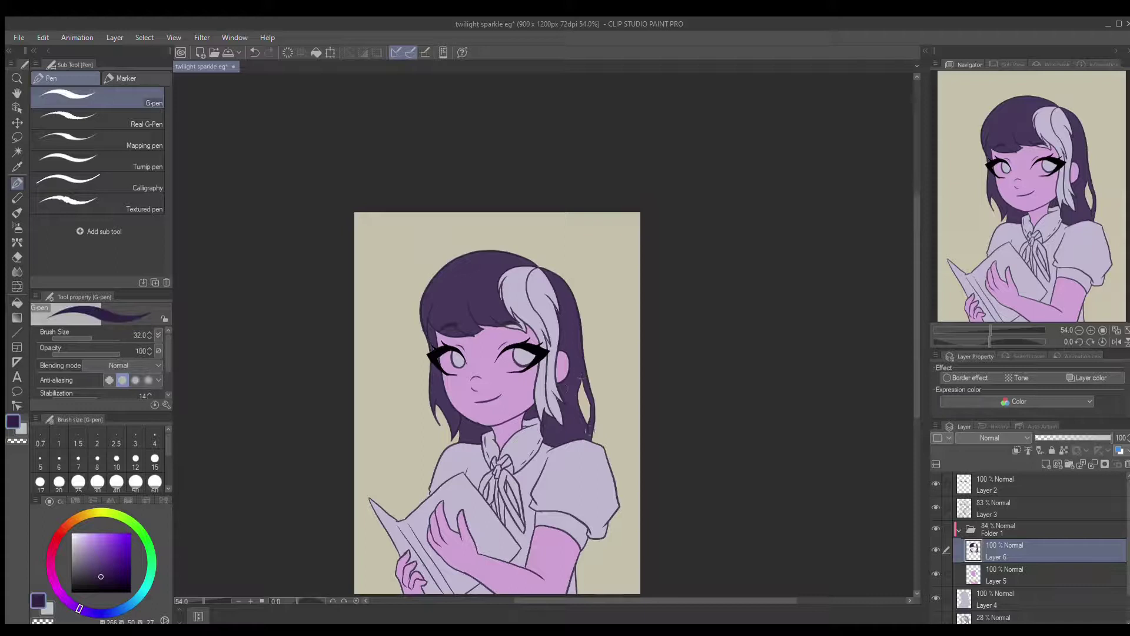
drag(579, 370, 576, 358)
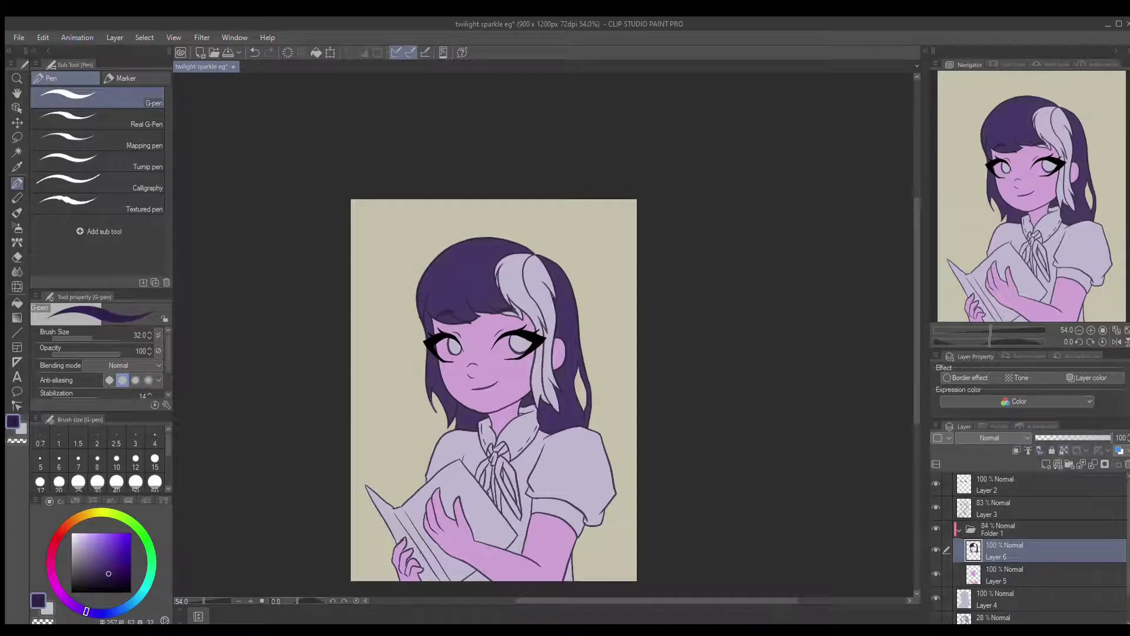
Add a new layer and fill the inner half of the front hair streak with dark plum purple
key(g)
key(g)
mouse_move(707, 433)
mouse_down()
mouse_move(680, 426)
mouse_move(662, 446)
mouse_up()
key(ctrl+shift+n)
click(473, 326)
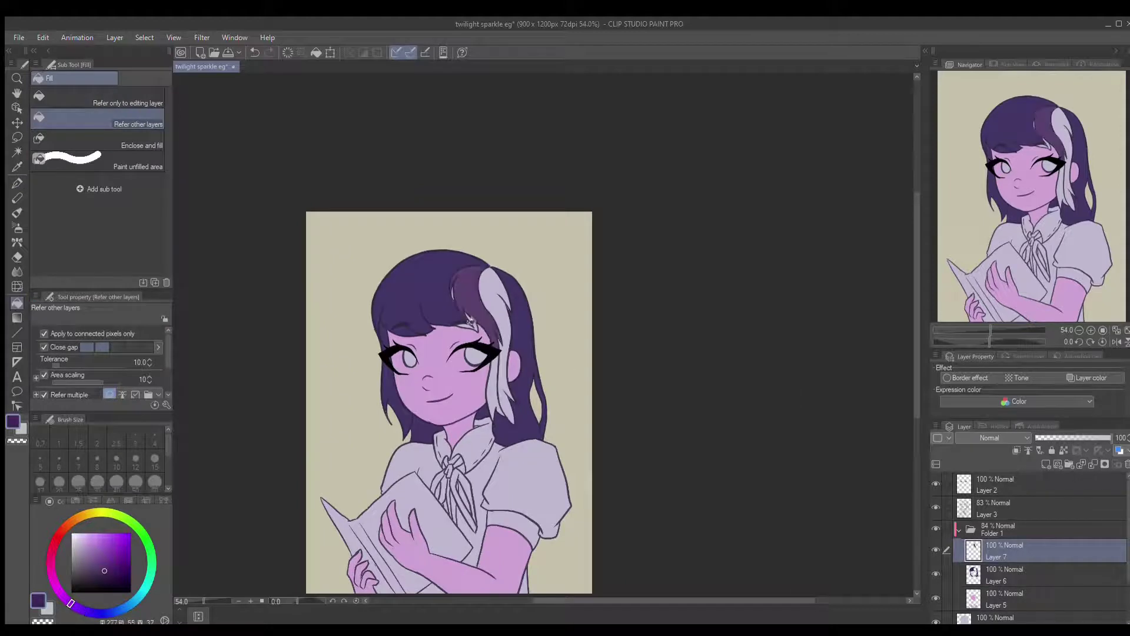
Recolour the main hair layer with a slightly lighter, softer bluish purple
click(1004, 575)
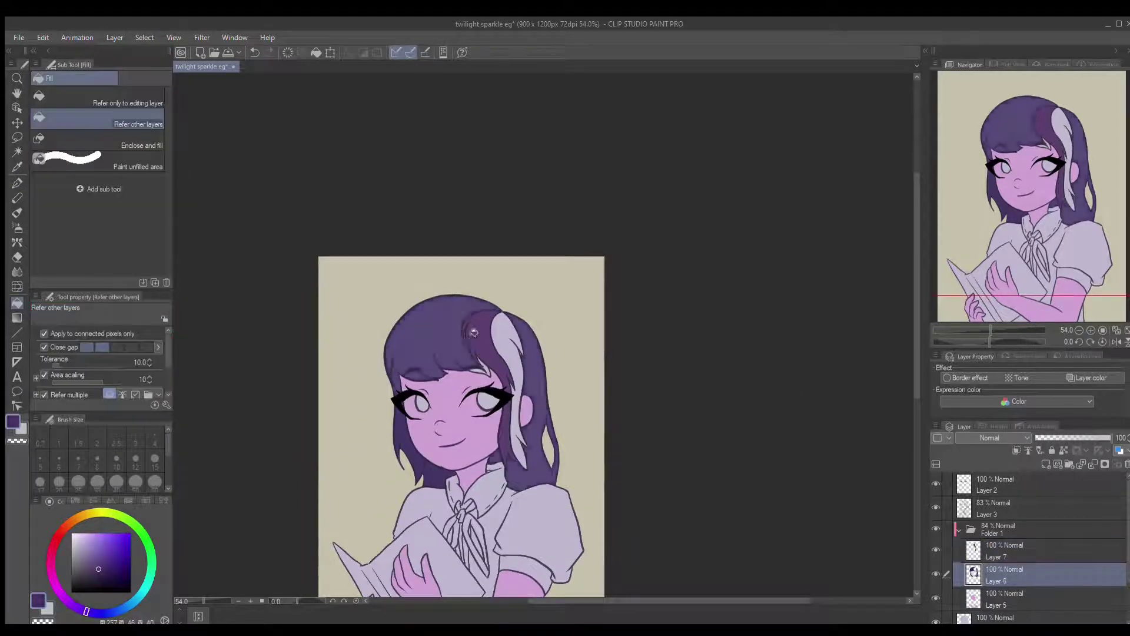
scroll(477, 330, up, 3)
scroll(477, 330, up, 2)
key(p)
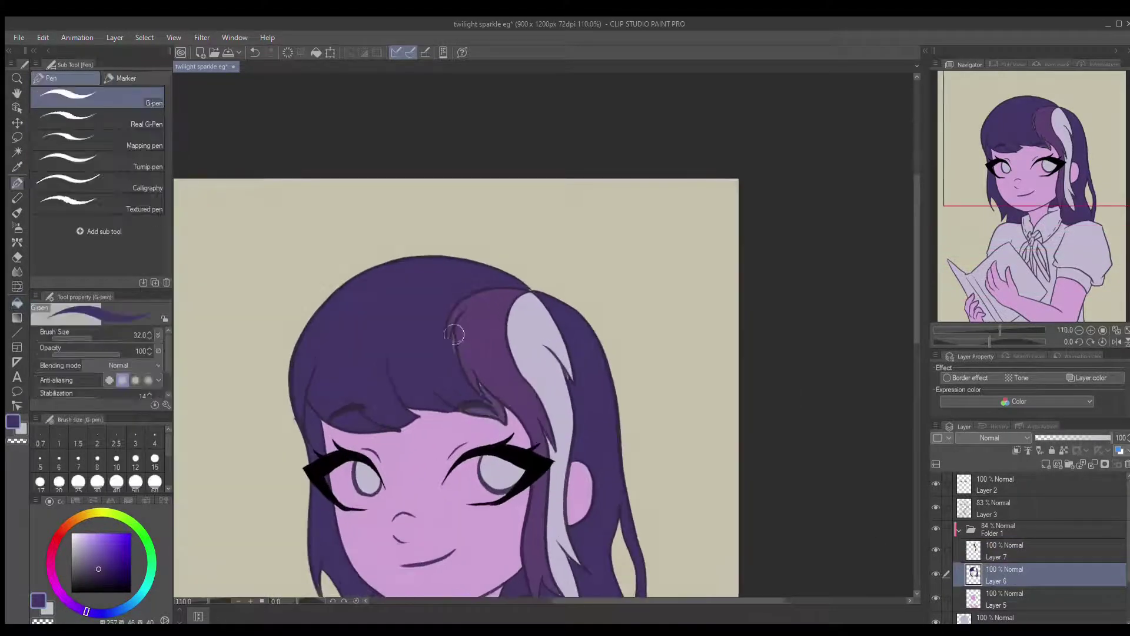
key(g)
click(449, 396)
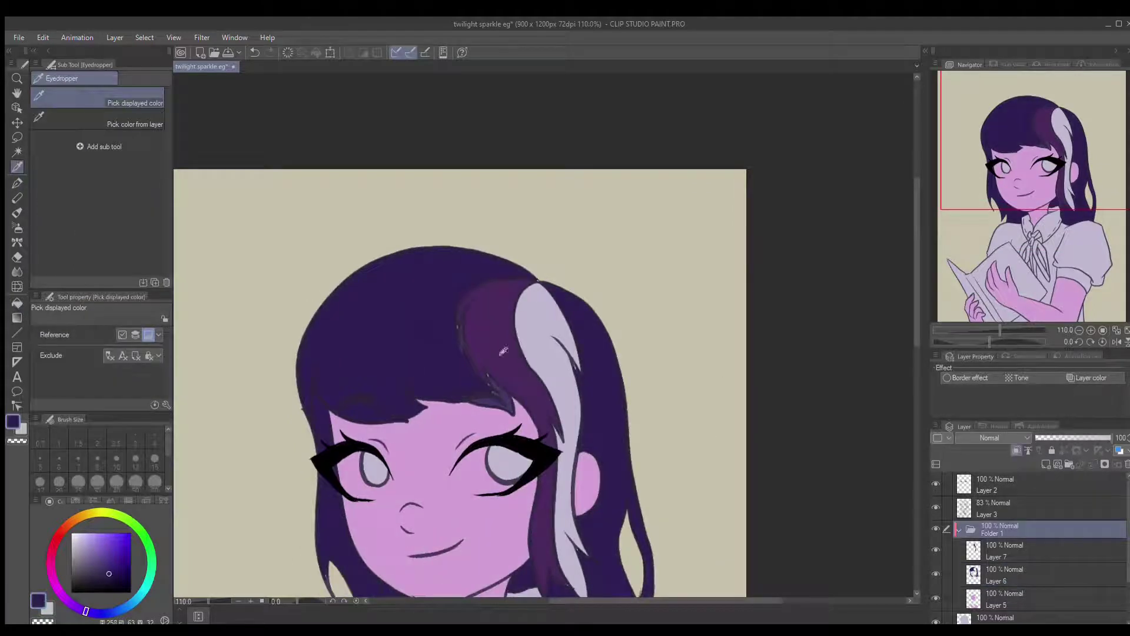
key(ctrl+z)
Patch the gaps between the hair and plum streak with the G-pen and set the colour folder's opacity to 100%
key(p)
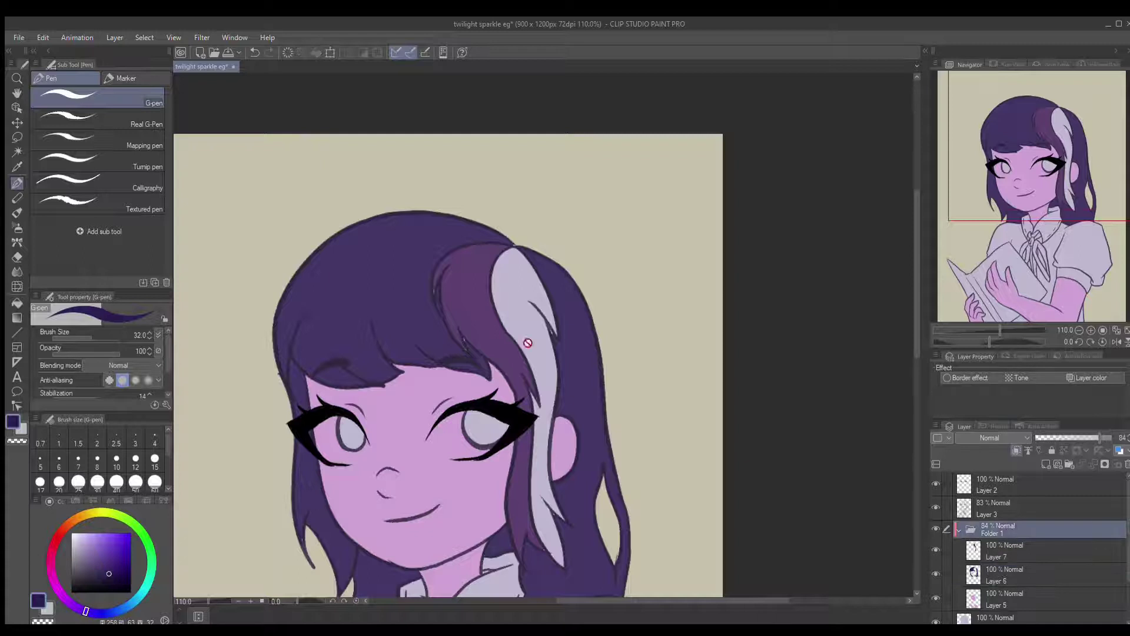
key(i)
click(1006, 550)
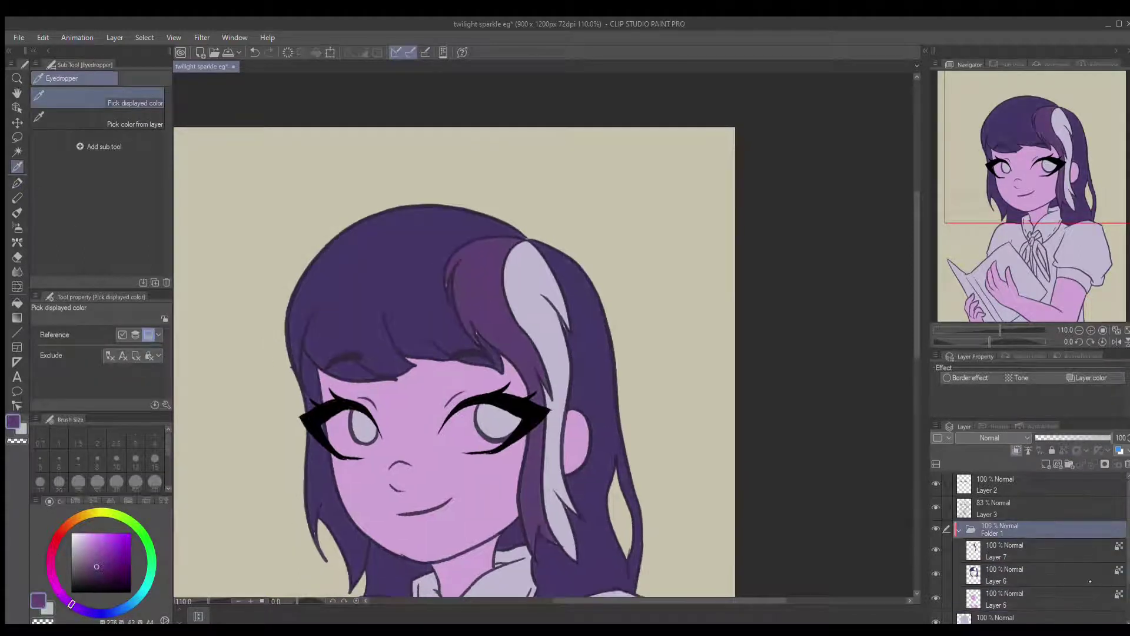
key(p)
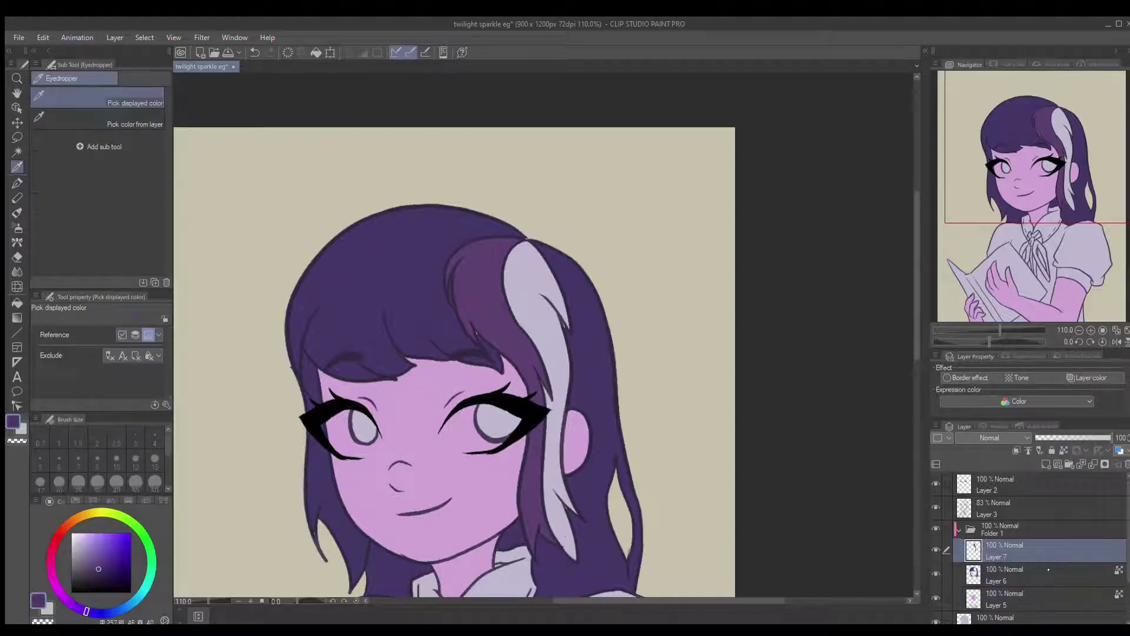
ctrl+shift+click(529, 544)
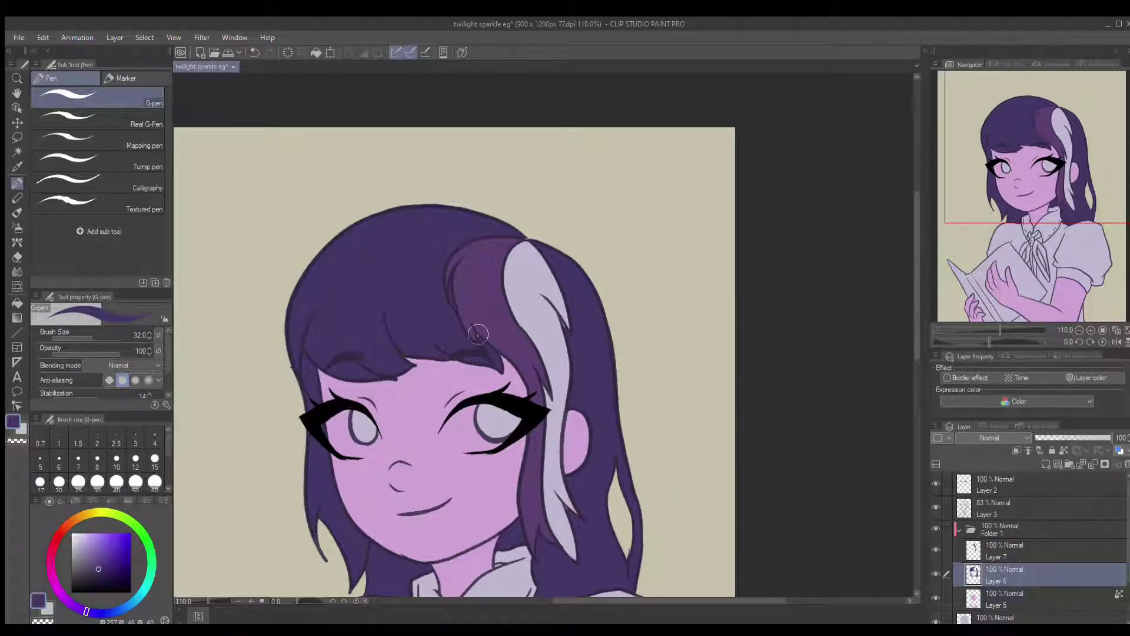
scroll(561, 322, down, 3)
scroll(356, 494, up, 3)
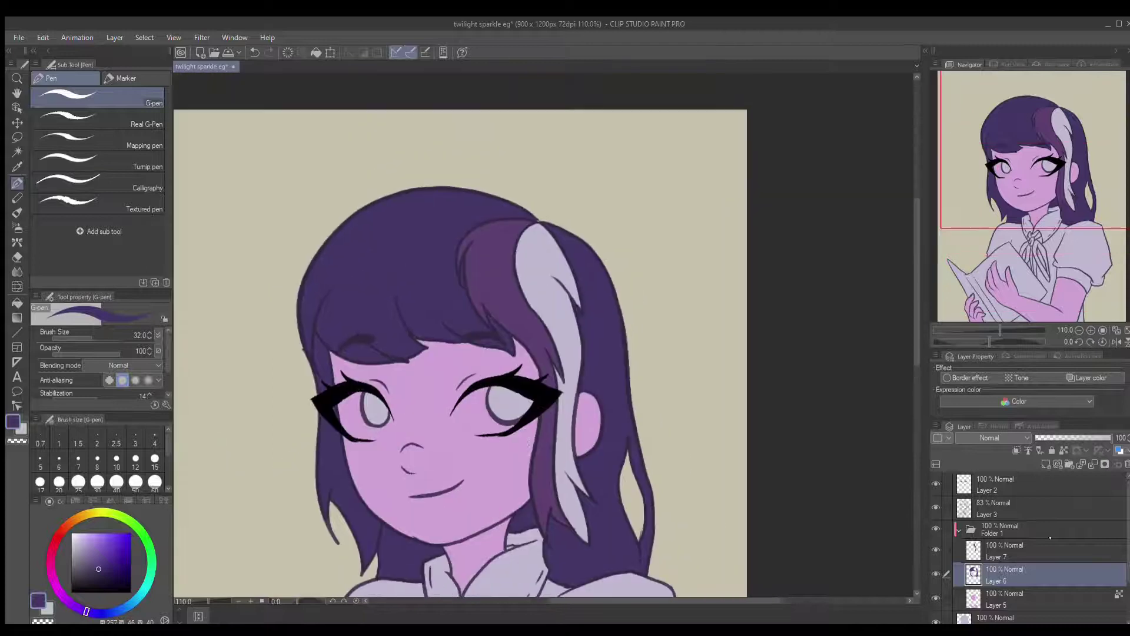
Add a new layer and fill the outer half of the front hair streak with muted magenta pink
click(1058, 463)
click(1057, 463)
drag(86, 611, 52, 575)
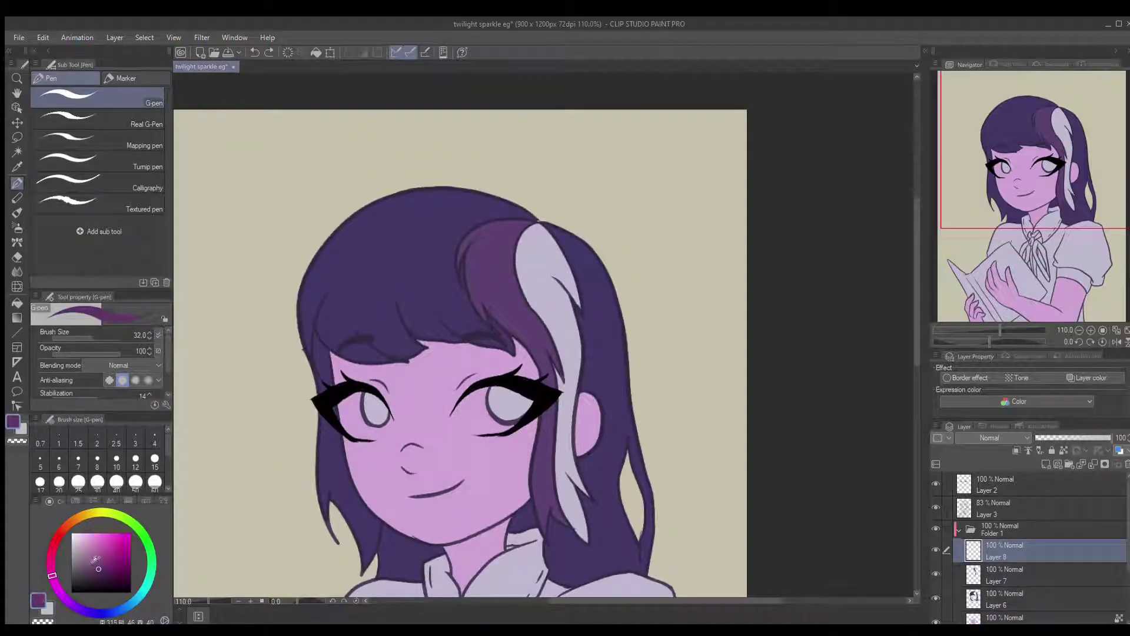
key(g)
click(551, 279)
scroll(554, 482, down, 2)
scroll(555, 481, down, 3)
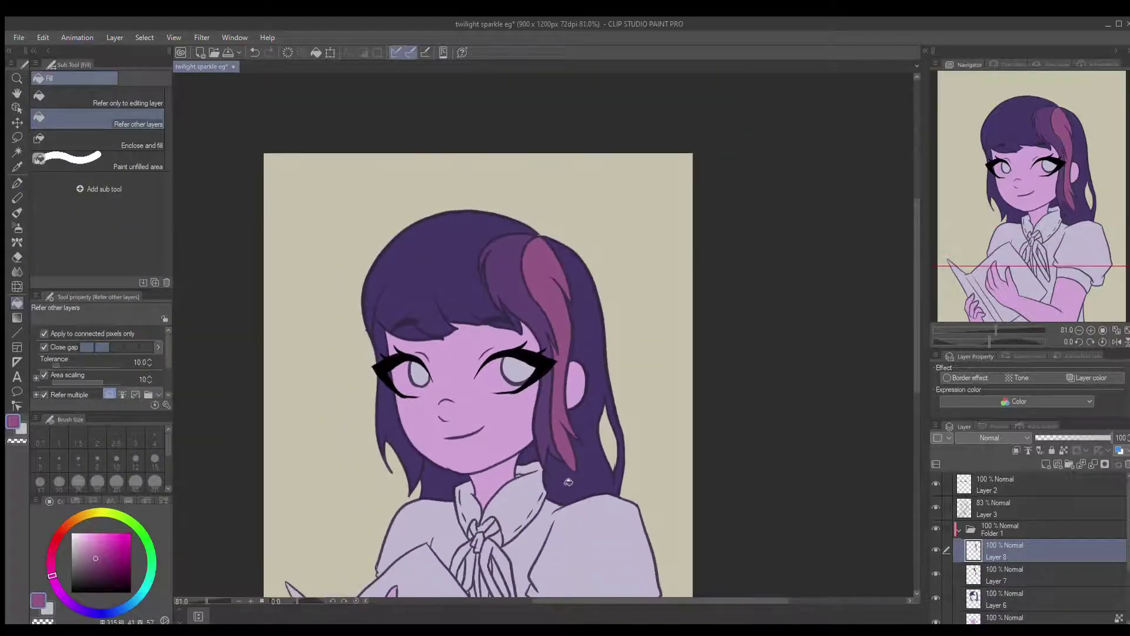
On new layers above the skin, paint the whites of both eyes pale lavender and fill the irises with medium purple
scroll(1030, 559, down, 1)
click(1012, 615)
key(i)
click(79, 538)
key(p)
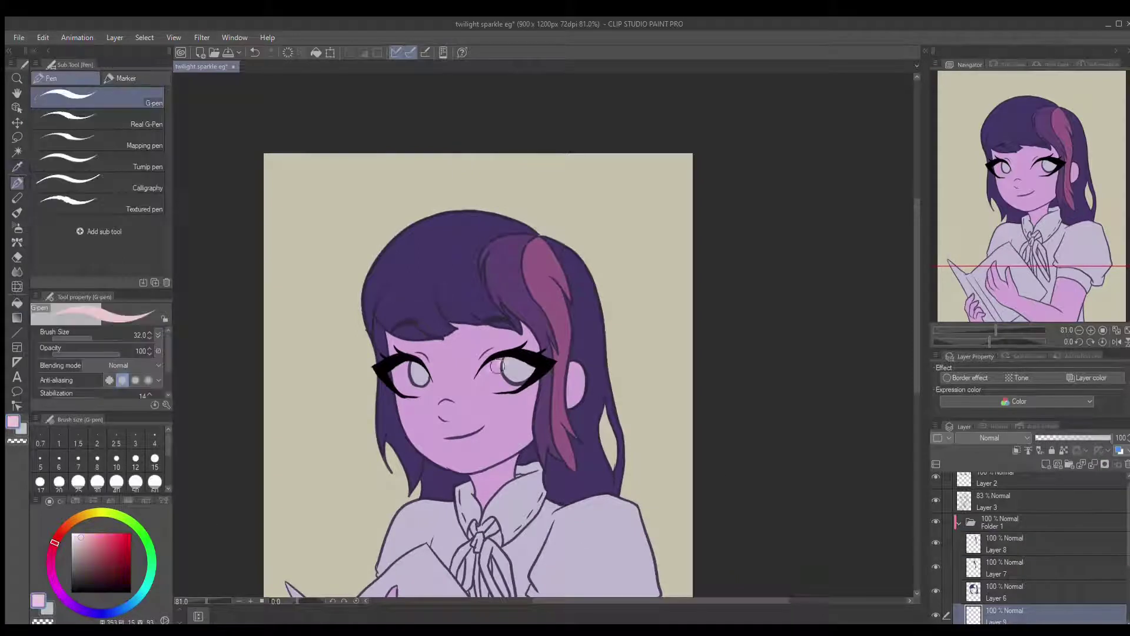
mouse_move(495, 370)
mouse_down()
mouse_move(543, 398)
mouse_move(476, 406)
mouse_move(536, 367)
mouse_move(465, 379)
mouse_up()
scroll(498, 371, up, 3)
drag(530, 353, 483, 380)
mouse_move(348, 359)
mouse_down()
mouse_move(387, 361)
mouse_move(359, 380)
mouse_move(381, 371)
mouse_move(392, 386)
mouse_move(356, 377)
mouse_move(366, 355)
mouse_move(422, 409)
mouse_up()
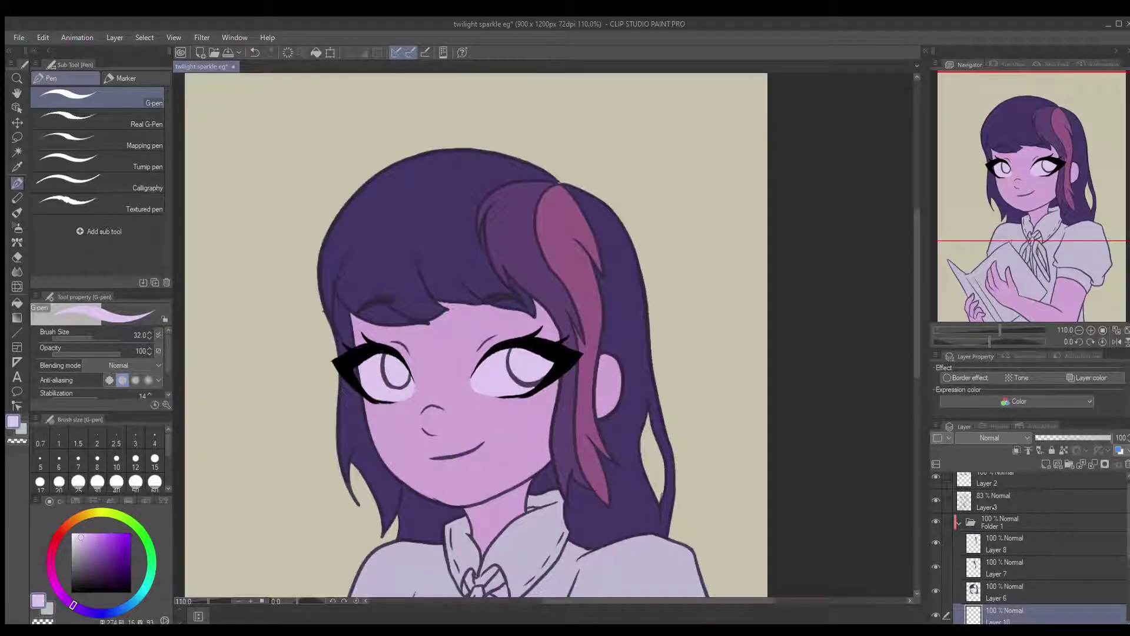
click(100, 560)
key(g)
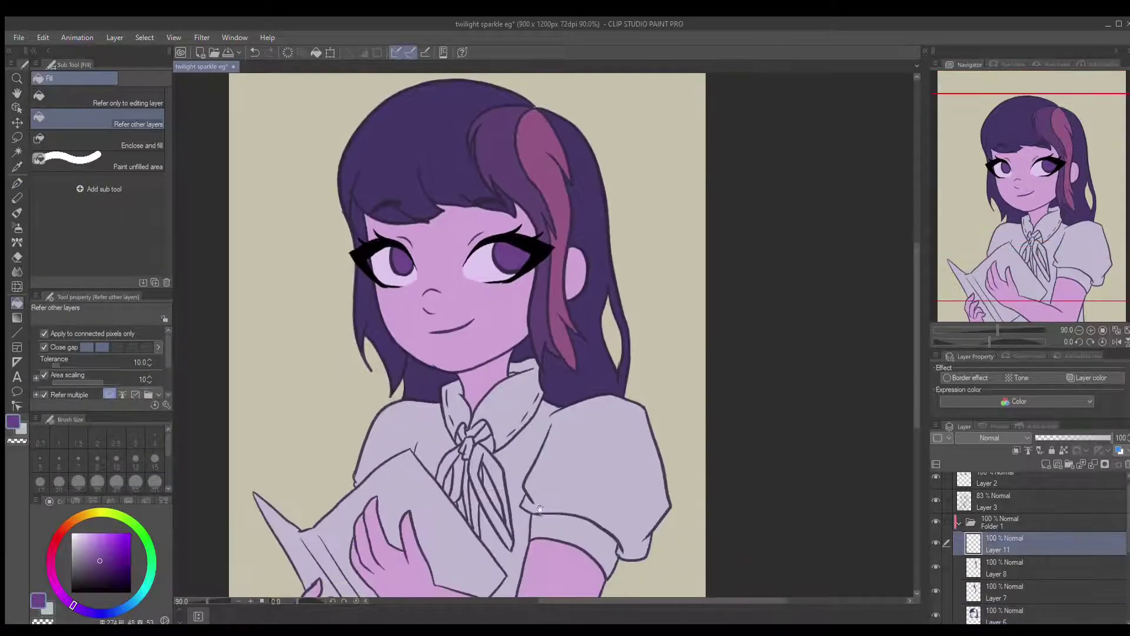
Fill the blouse's body, collar, sleeves and cuff with pale greyish blue on its own layer
click(132, 596)
click(589, 434)
click(580, 461)
click(496, 438)
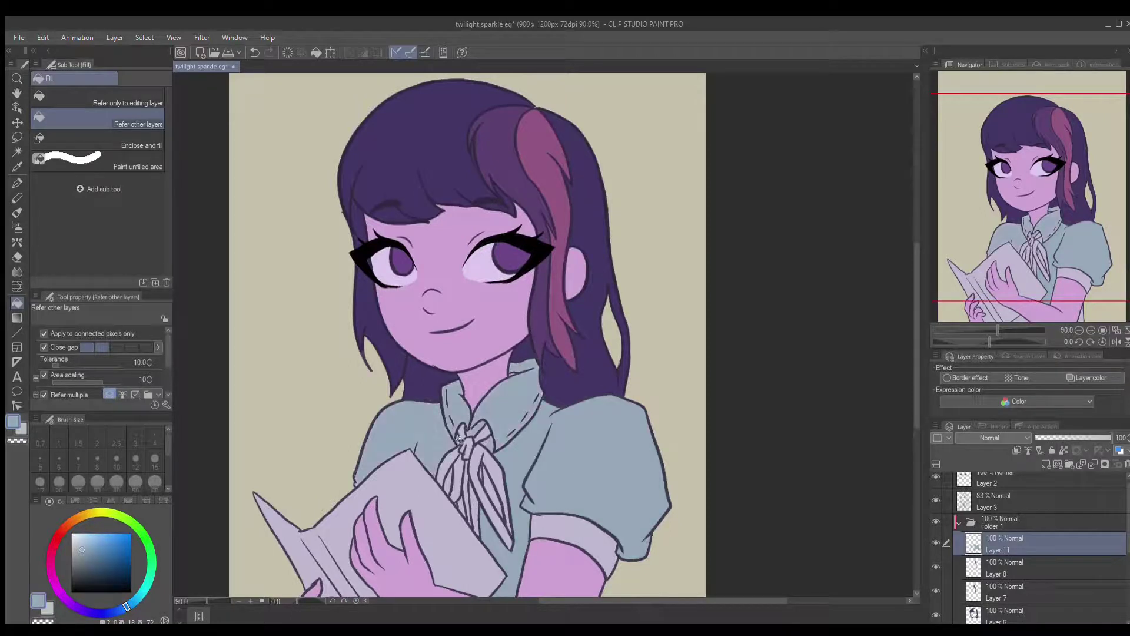
click(455, 481)
scroll(633, 336, down, 3)
scroll(633, 336, up, 3)
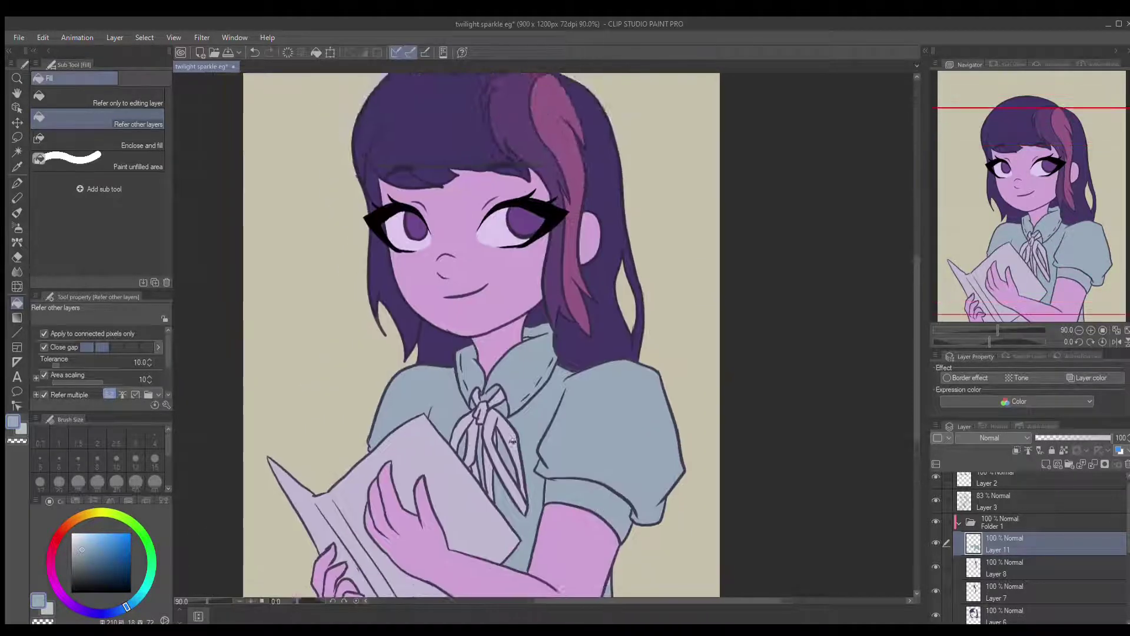
Add a new layer and colour the neck ribbon's knot, loops and tails magenta, touching up small gaps with the G-pen
scroll(632, 336, up, 1)
key(p)
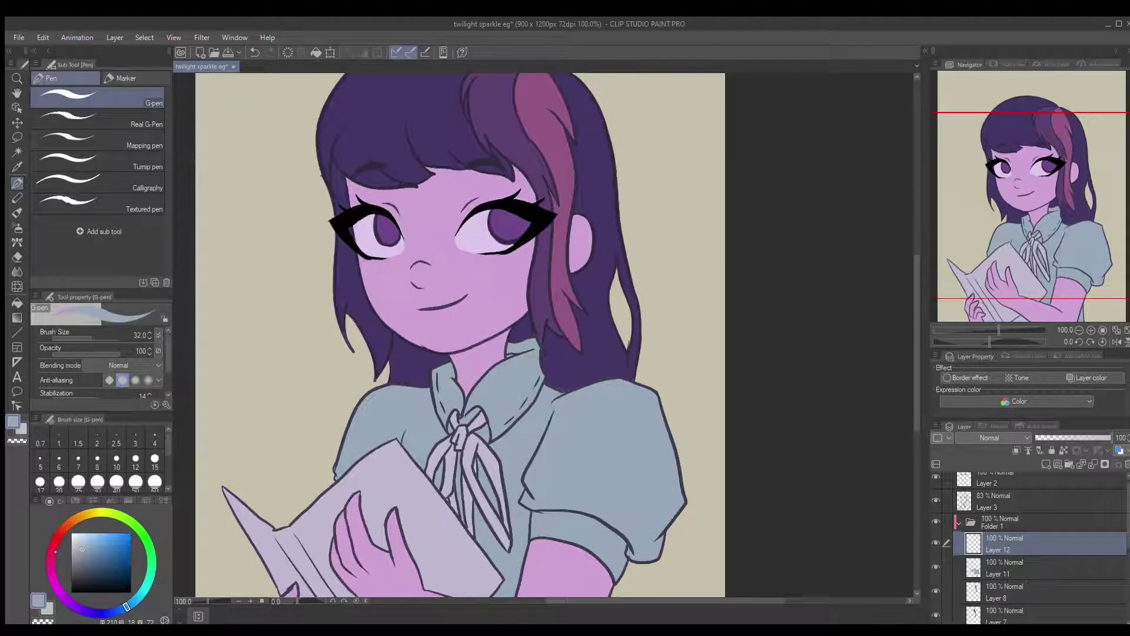
click(51, 556)
click(99, 552)
key(g)
click(465, 439)
click(471, 424)
click(441, 471)
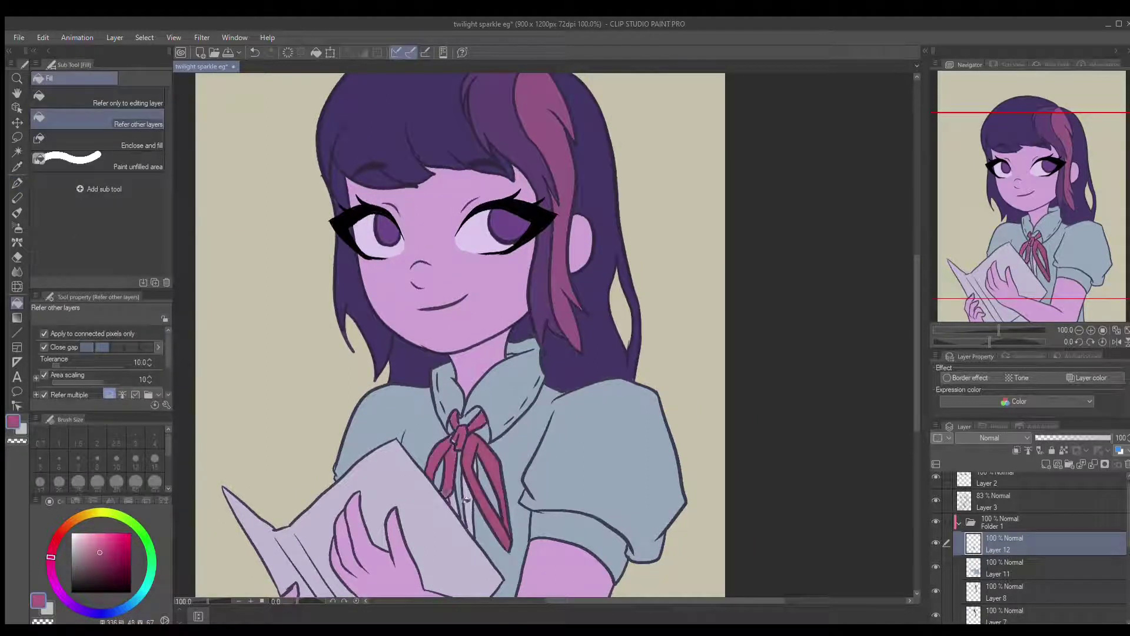
click(467, 503)
click(452, 501)
key(p)
drag(462, 441, 460, 431)
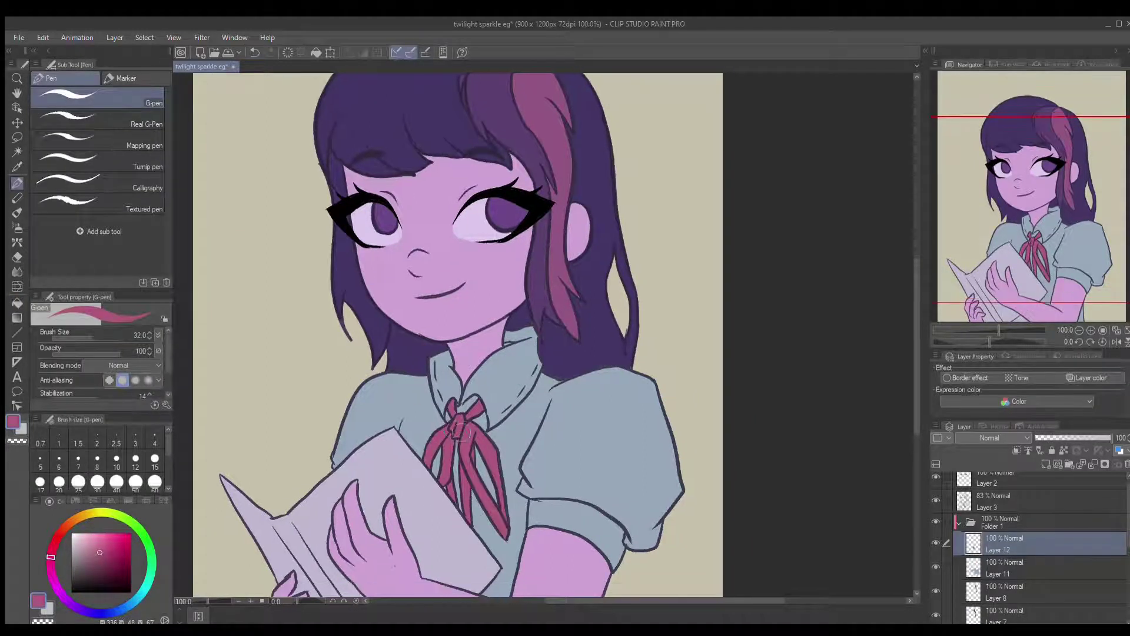
Pick the blouse's greyish blue and clean up the ribbon's colour edges below the knot with the hard eraser
ctrl+shift+click(469, 515)
alt+click(469, 516)
key(e)
ctrl+shift+click(457, 438)
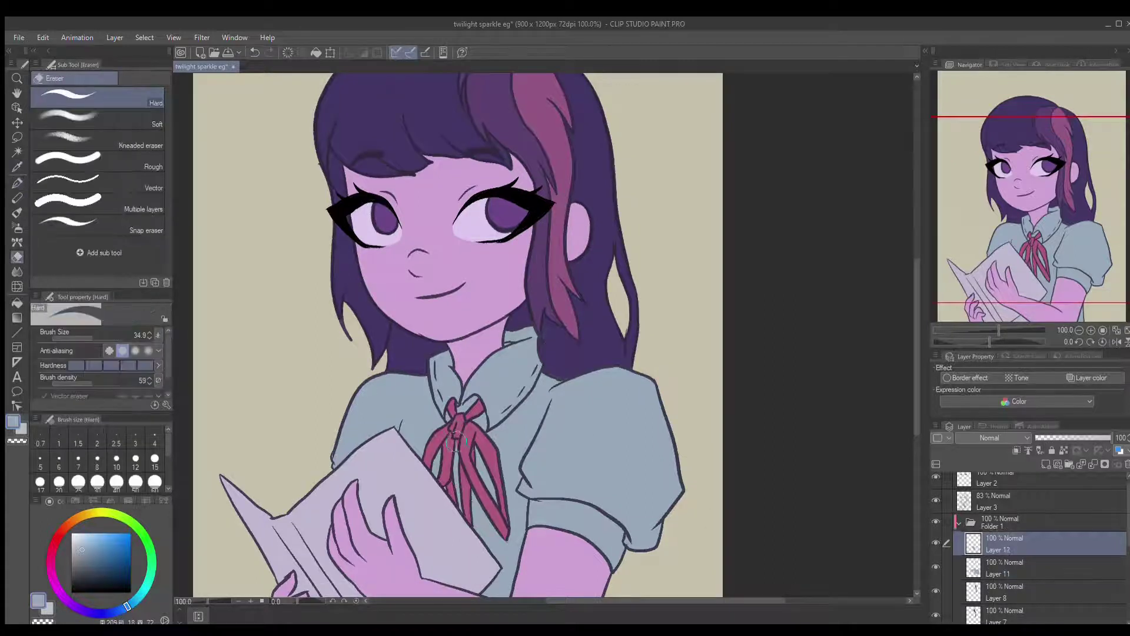
scroll(459, 468, down, 3)
scroll(449, 339, up, 4)
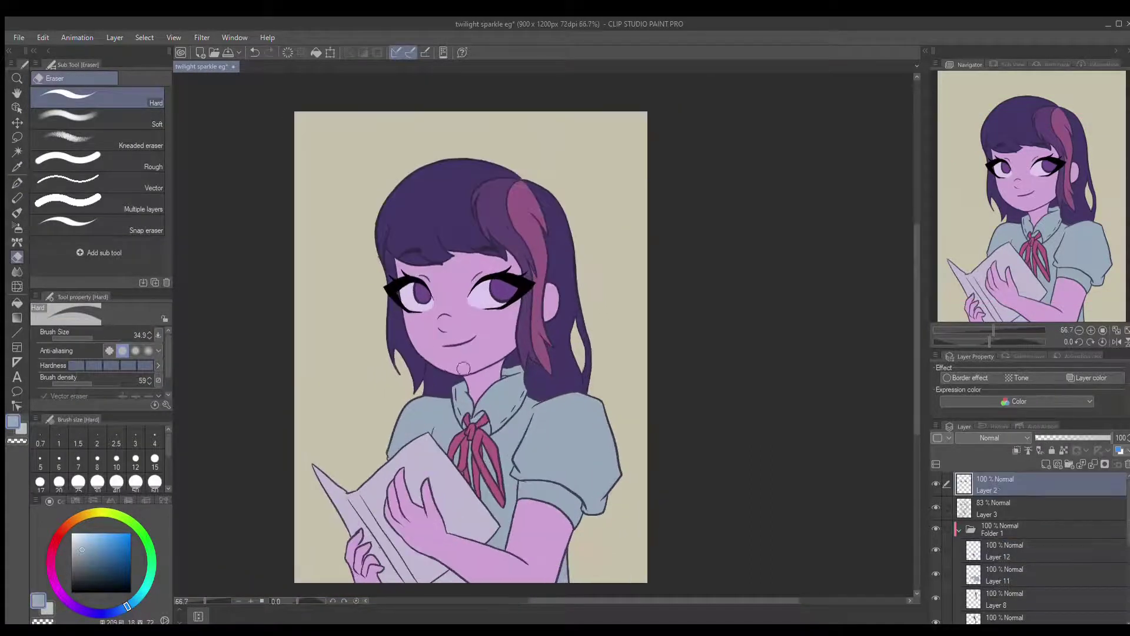
On the line art layer, draw the book's page-edge lines along its upper edges with the Real G-Pen in the dark outline colour
ctrl+shift+click(449, 339)
scroll(459, 388, down, 3)
scroll(467, 254, up, 4)
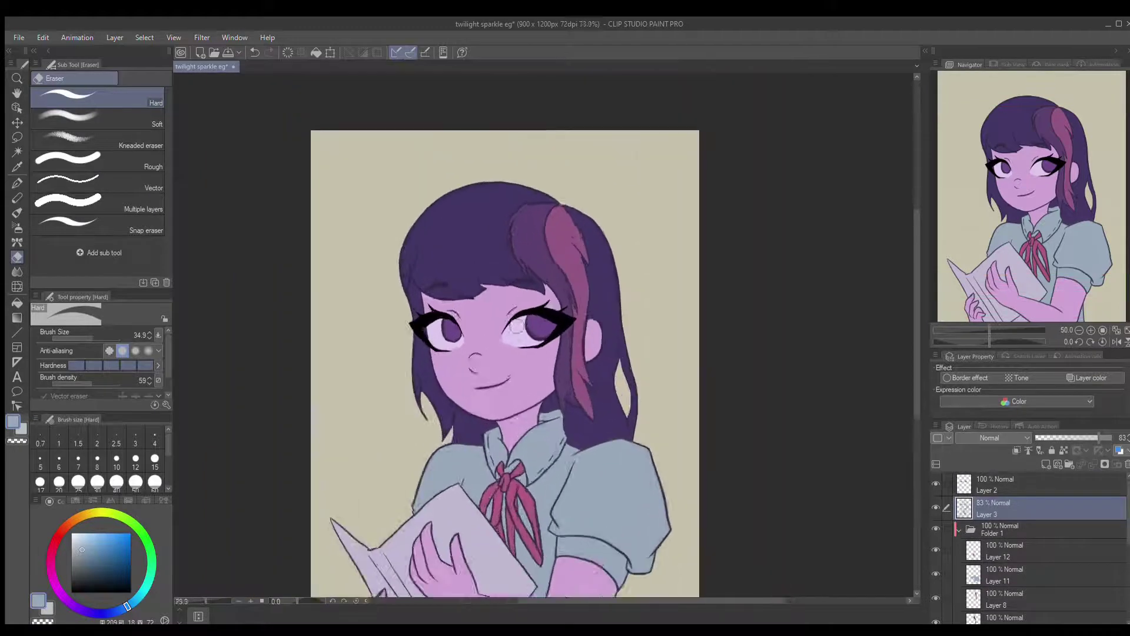
alt+click(467, 255)
key(p)
scroll(635, 354, down, 3)
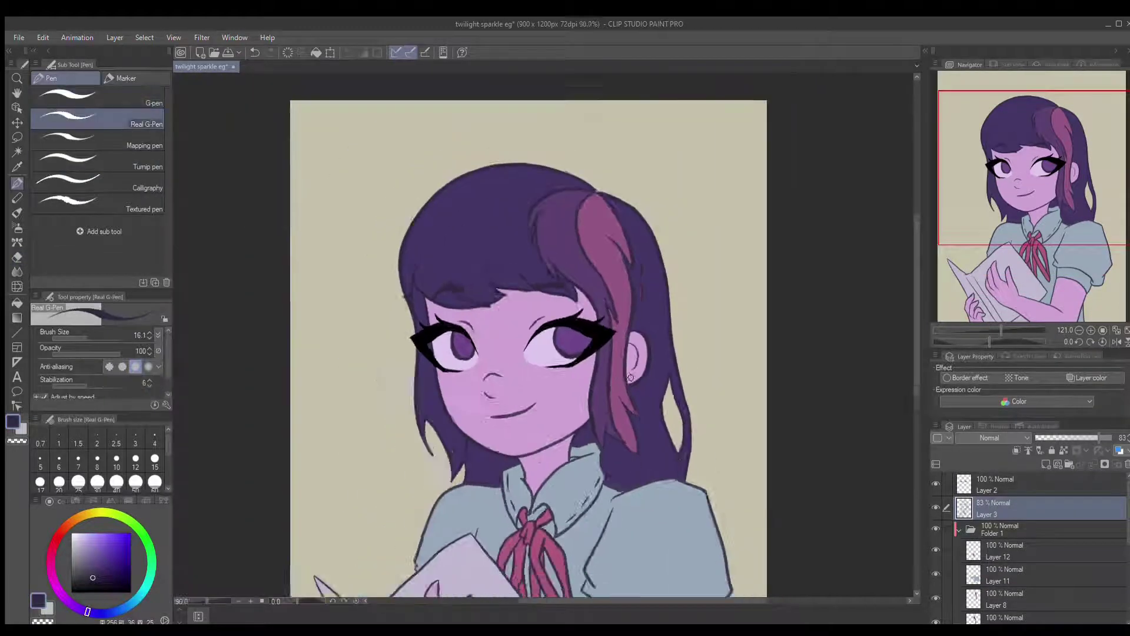
scroll(471, 295, up, 1)
click(1039, 551)
click(1004, 499)
scroll(277, 377, up, 2)
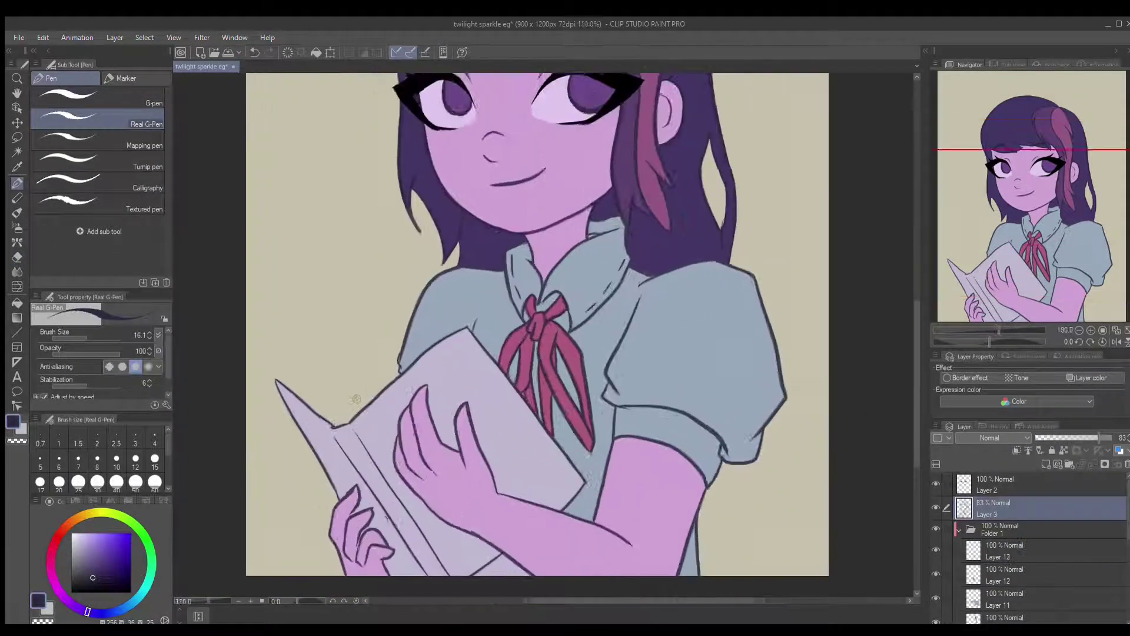
mouse_move(461, 318)
mouse_down()
mouse_move(322, 421)
mouse_move(364, 463)
mouse_up()
drag(812, 409, 832, 403)
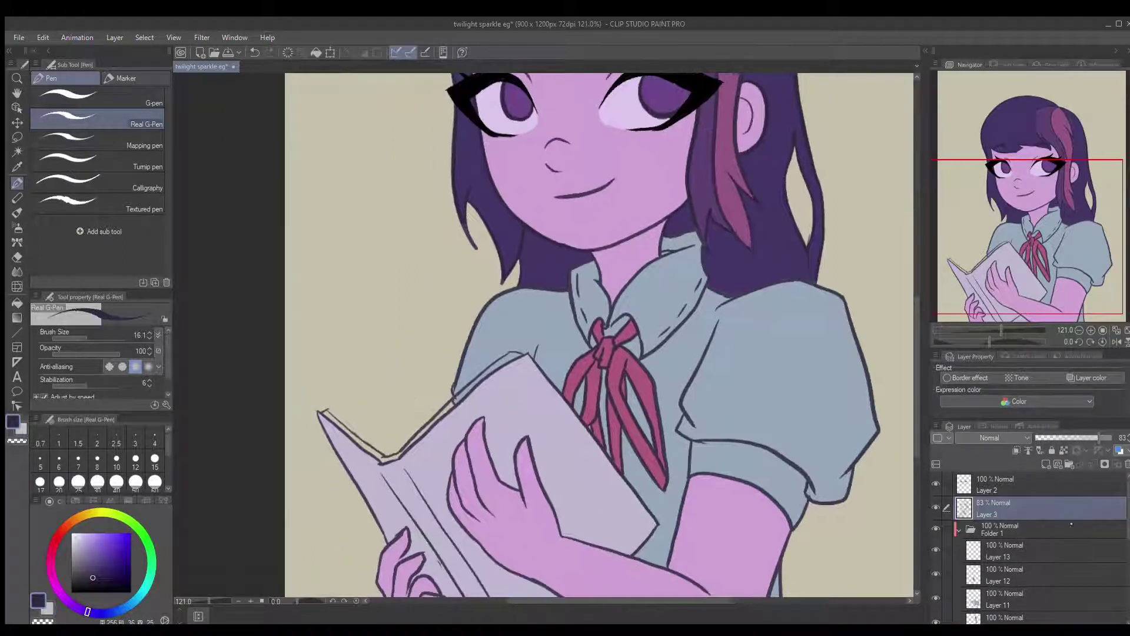
drag(424, 411, 442, 405)
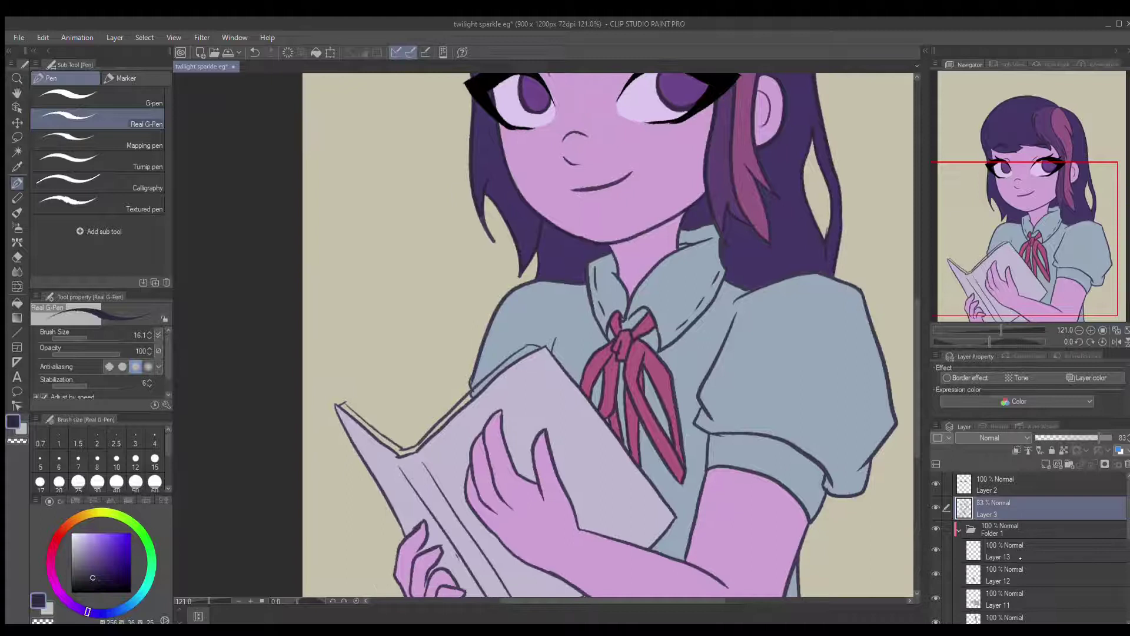
key(e)
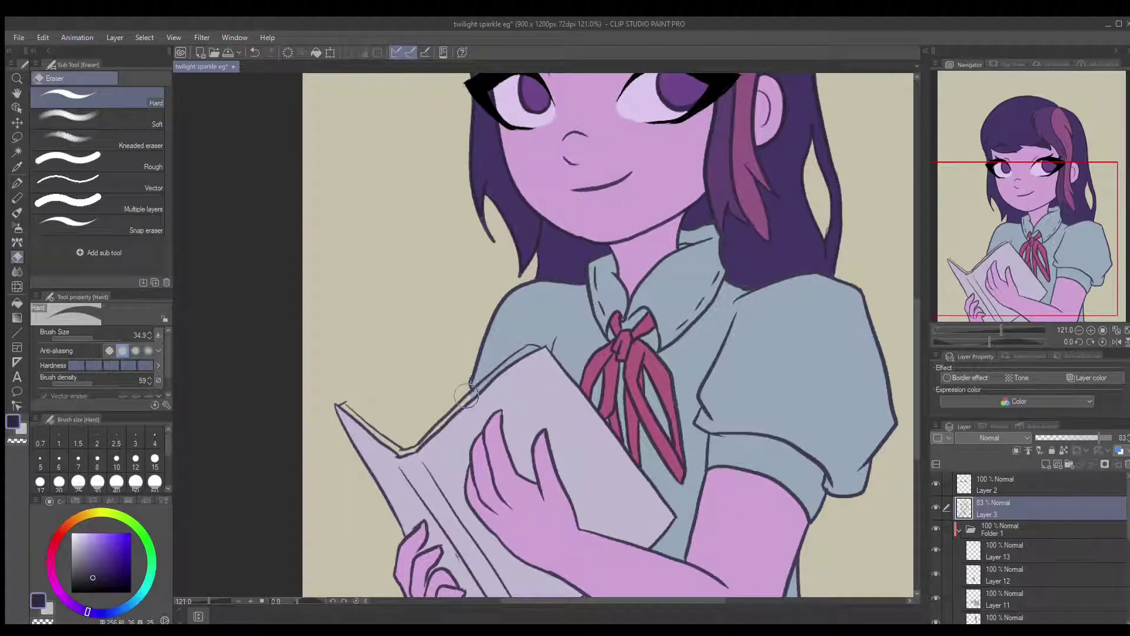
Fill the book's cover dark brown on its own layer above the ribbon and add another layer for the pages
click(1000, 550)
click(90, 570)
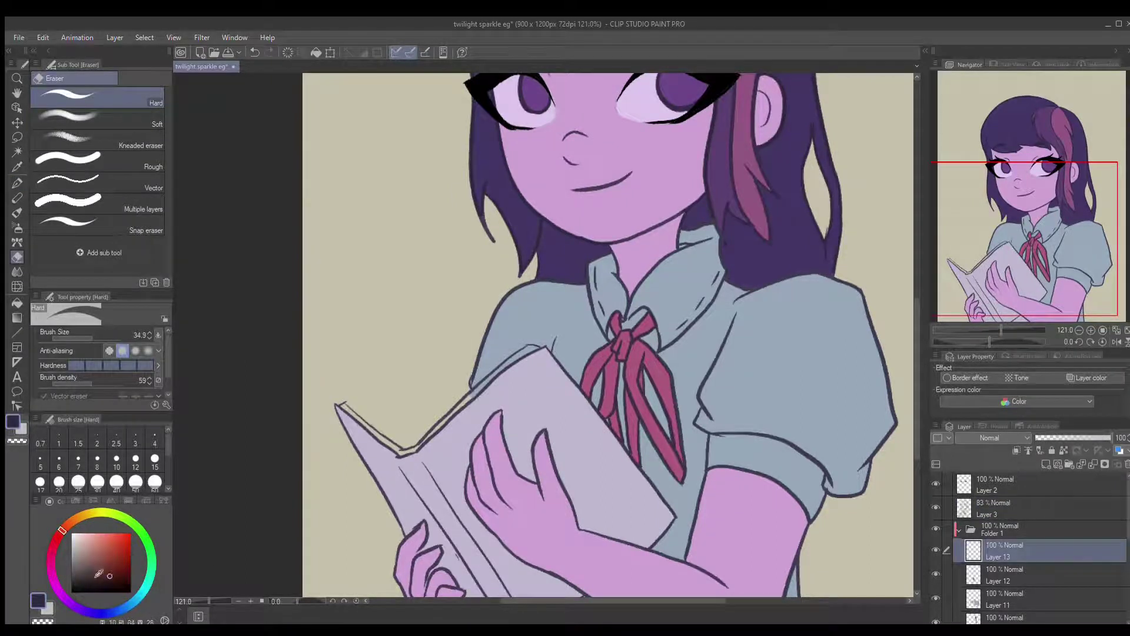
key(g)
click(570, 469)
drag(570, 469, 564, 444)
key(ctrl+shift+n)
drag(389, 396, 395, 413)
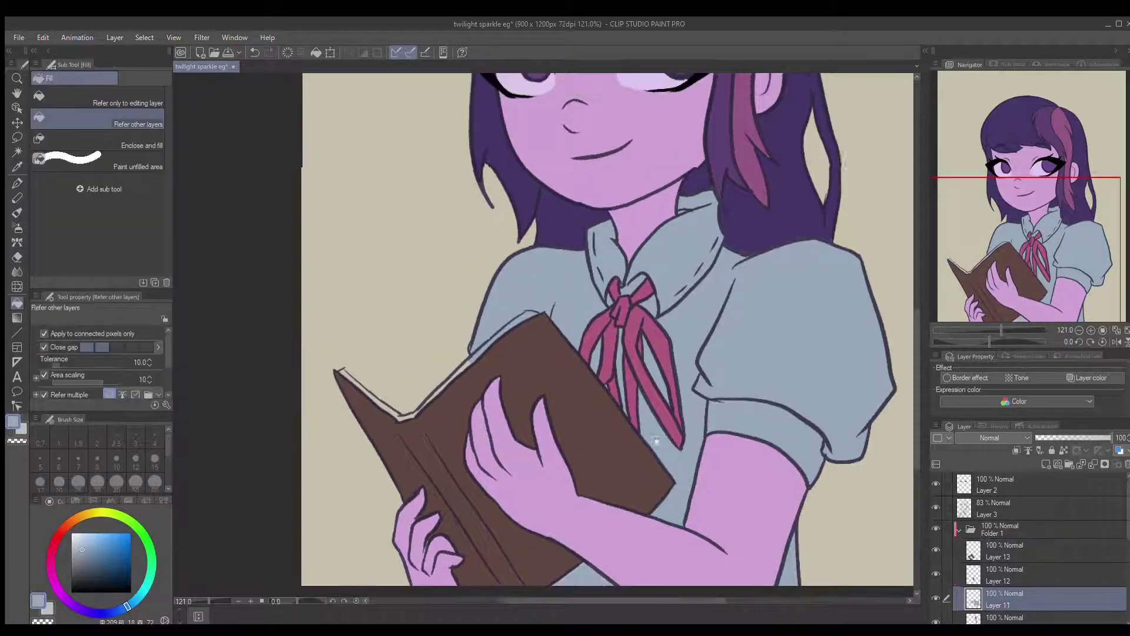
Try to fill the book's page edges with off-white and touch up the gaps with the G-pen
alt+click(398, 414)
click(486, 347)
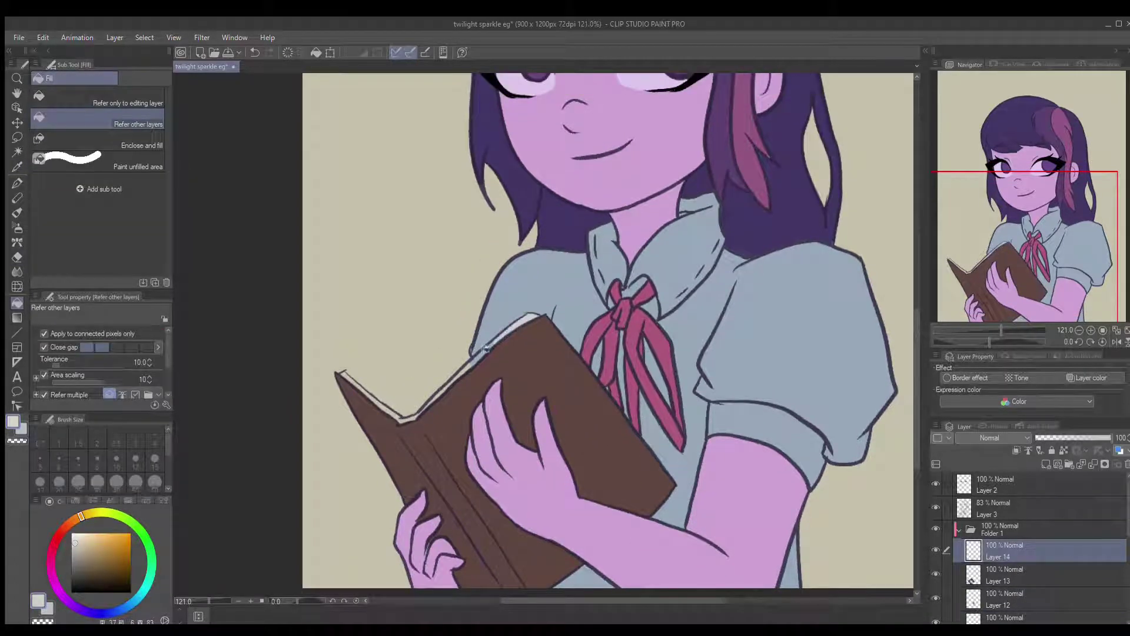
scroll(464, 353, up, 3)
key(p)
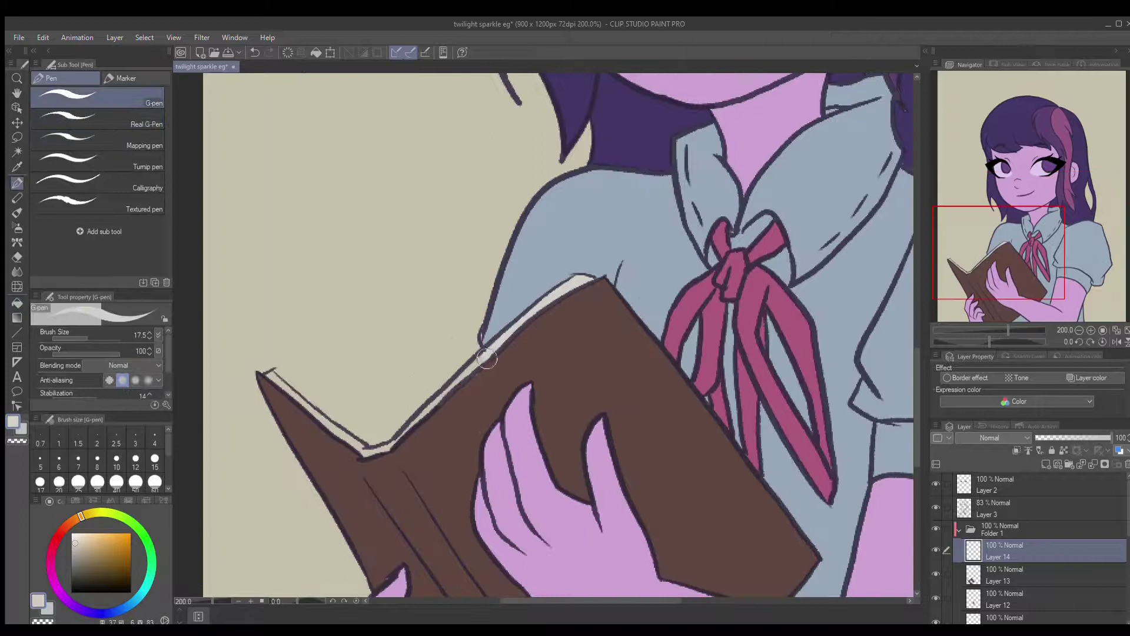
drag(382, 451, 329, 506)
key(ctrl+z)
key(ctrl+z)
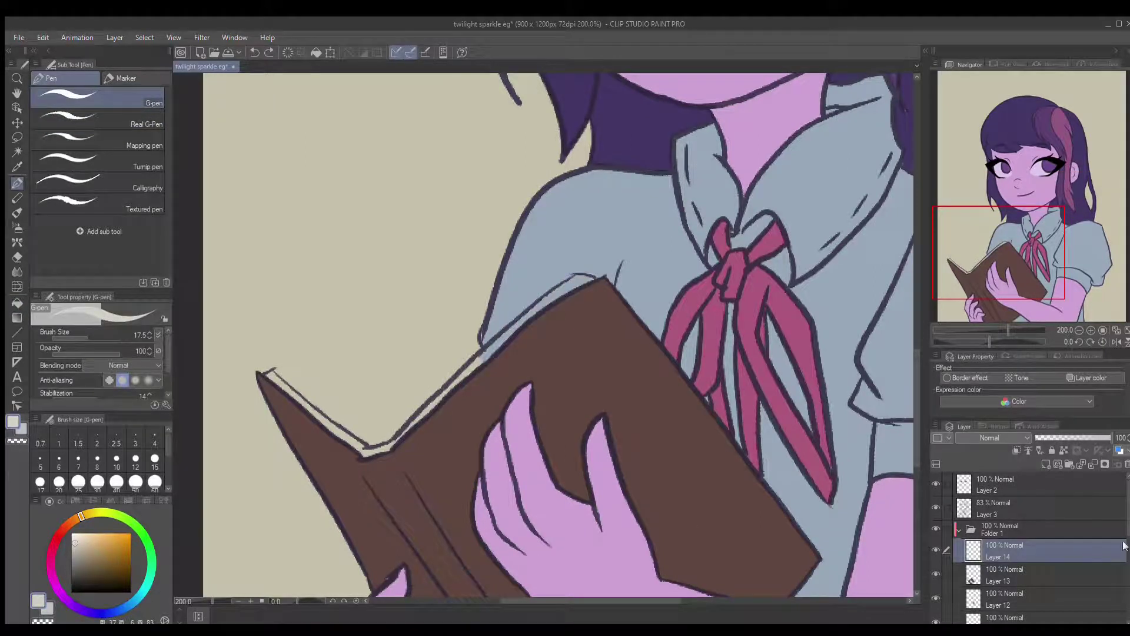
Extend the lavender base silhouette with the G-pen so that it covers the thin strip of the book's page edges
scroll(996, 549, down, 3)
scroll(996, 549, down, 2)
click(1000, 615)
key(w)
click(739, 525)
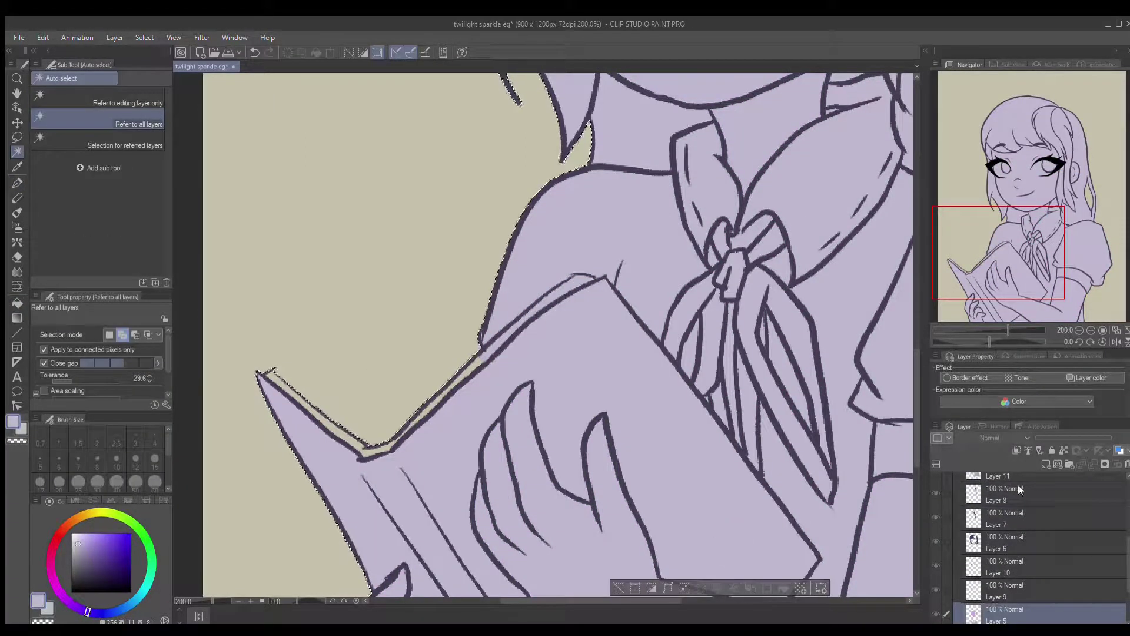
key(p)
key(alt+bracketleft)
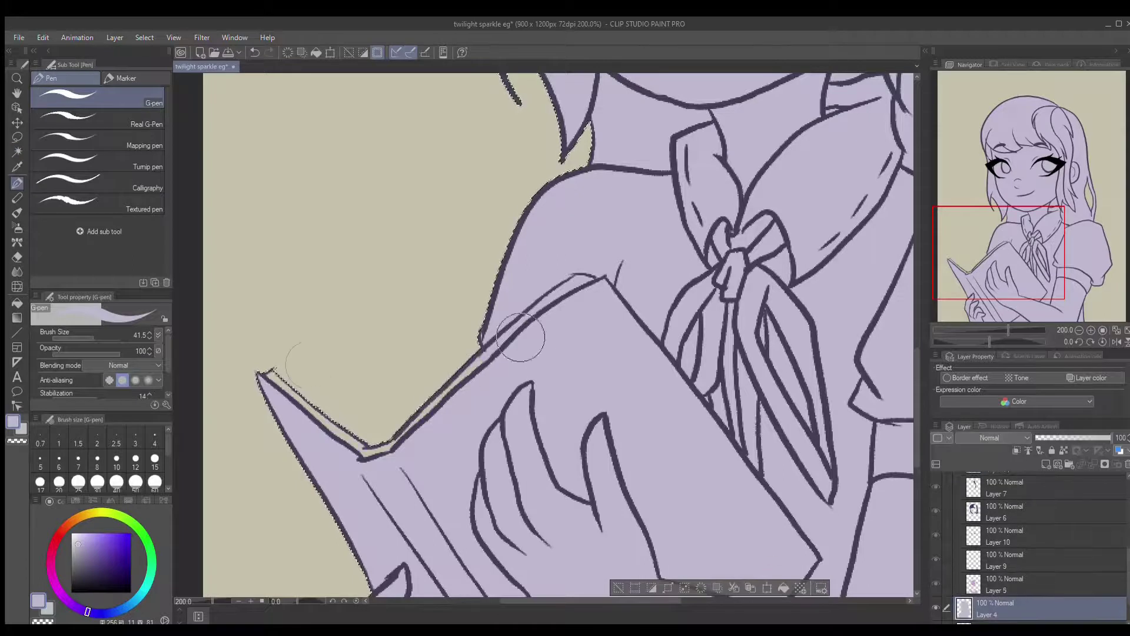
key(ctrl+d)
key(ctrl+z)
Fill the book's page edges with warm cream on the pages layer
alt+click(429, 404)
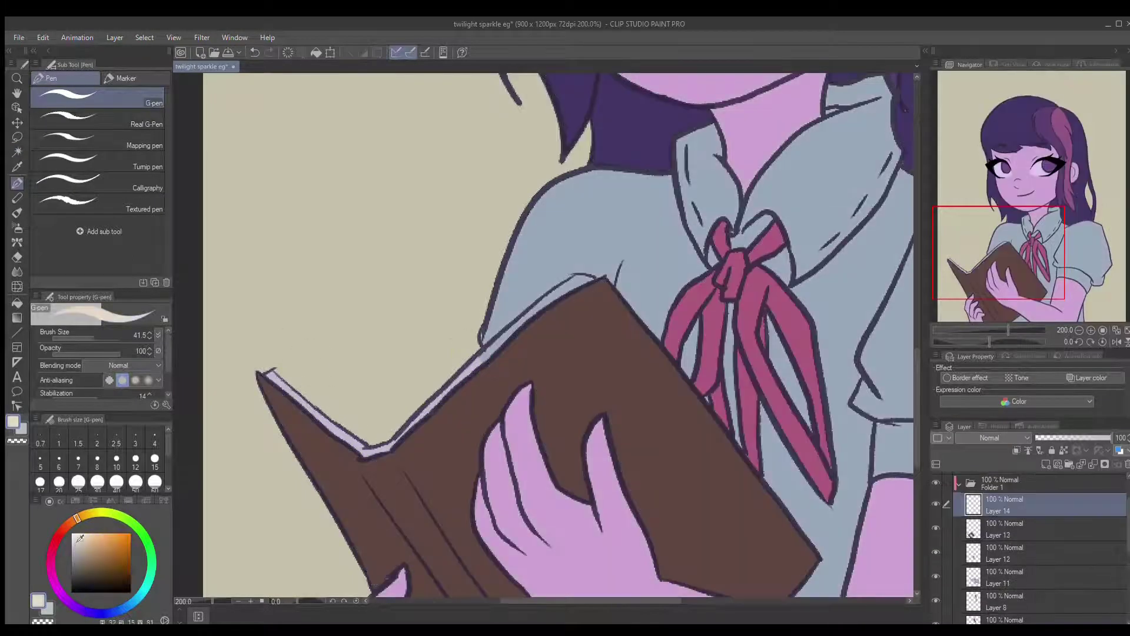
key(g)
click(430, 405)
scroll(430, 405, down, 3)
key(p)
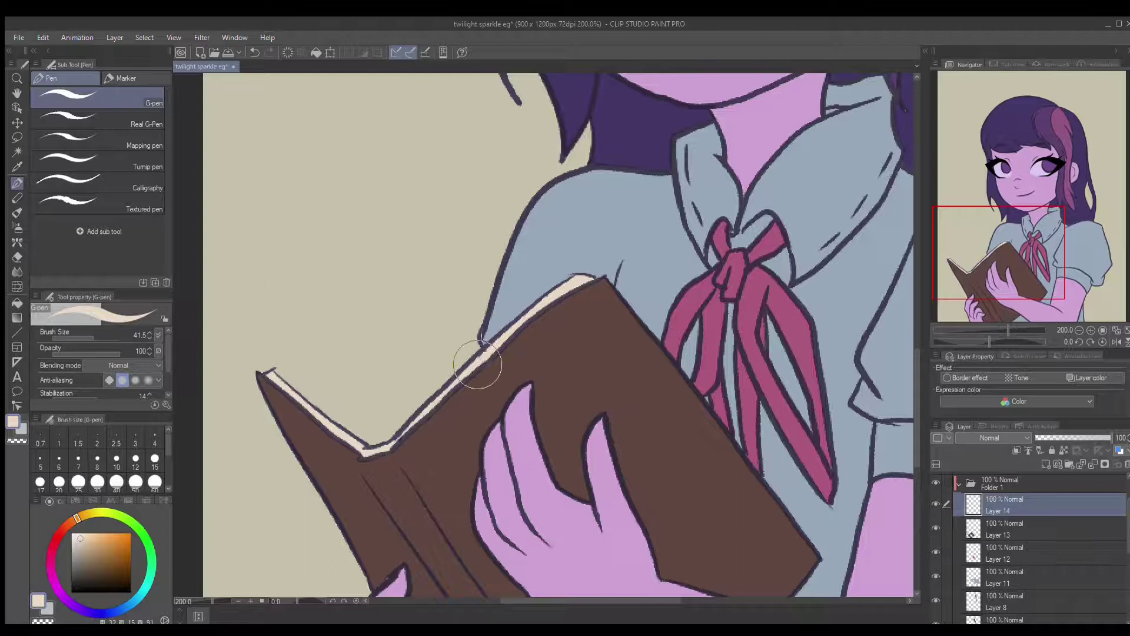
scroll(487, 372, down, 1)
Change the paper background to dusty pink and save the file
alt+click(636, 395)
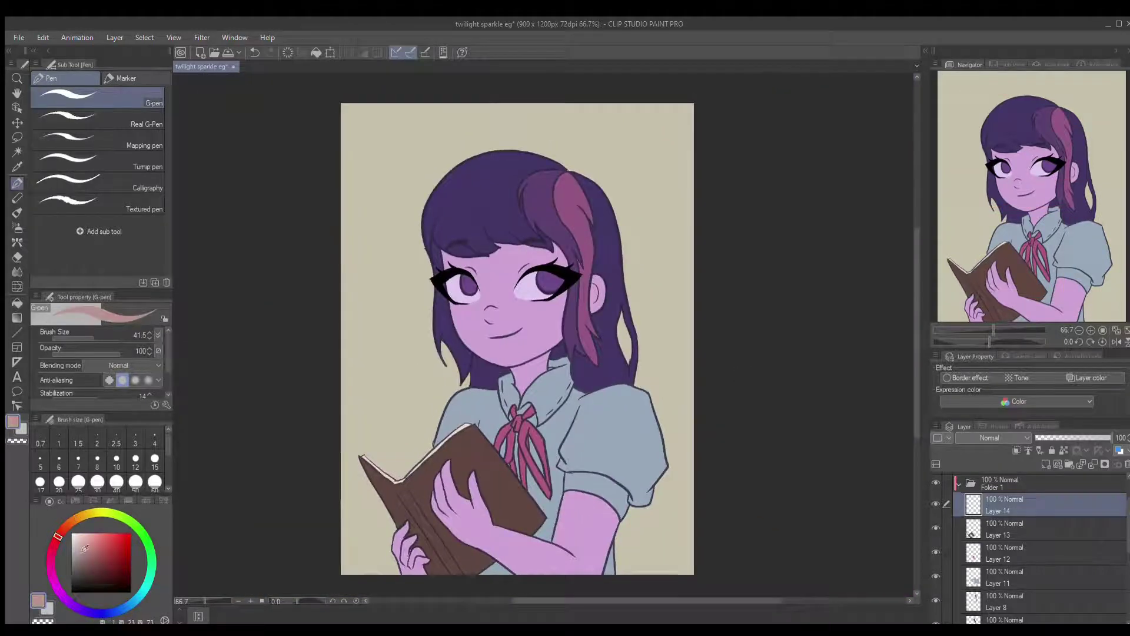
scroll(1011, 464, down, 5)
click(1024, 615)
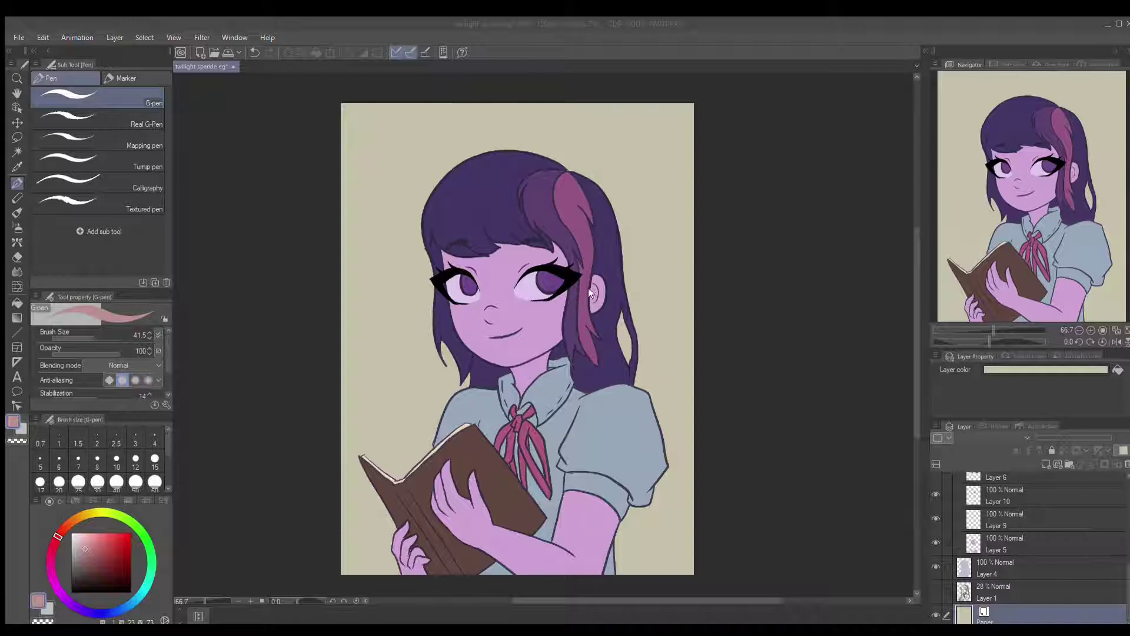
key(alt+BackSpace)
scroll(592, 233, down, 2)
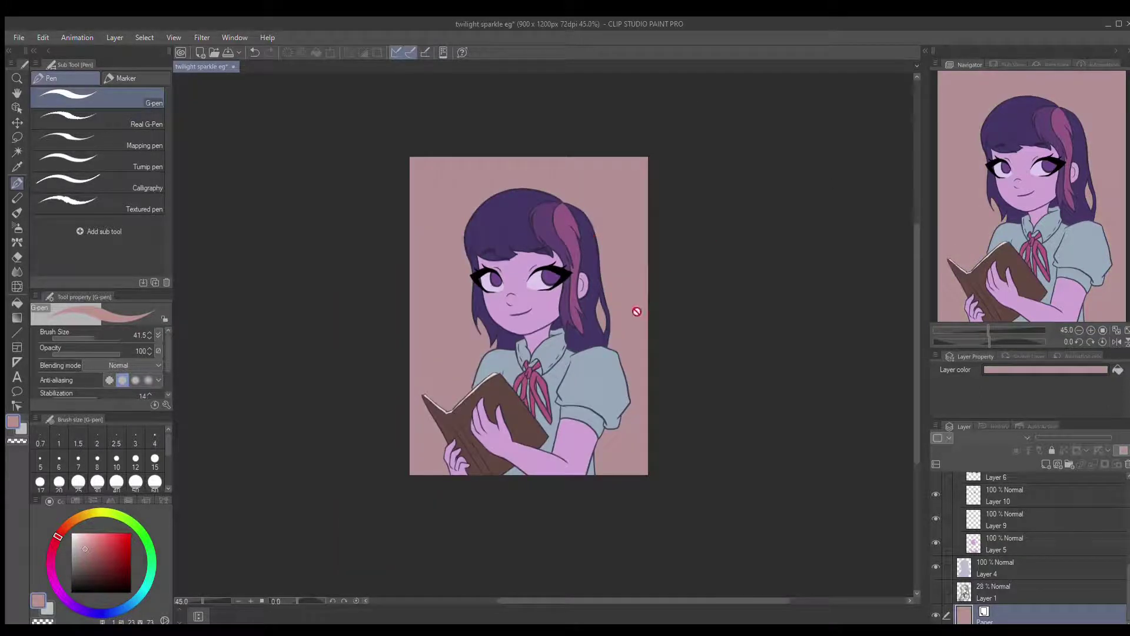
scroll(1077, 549, up, 5)
key(ctrl+s)
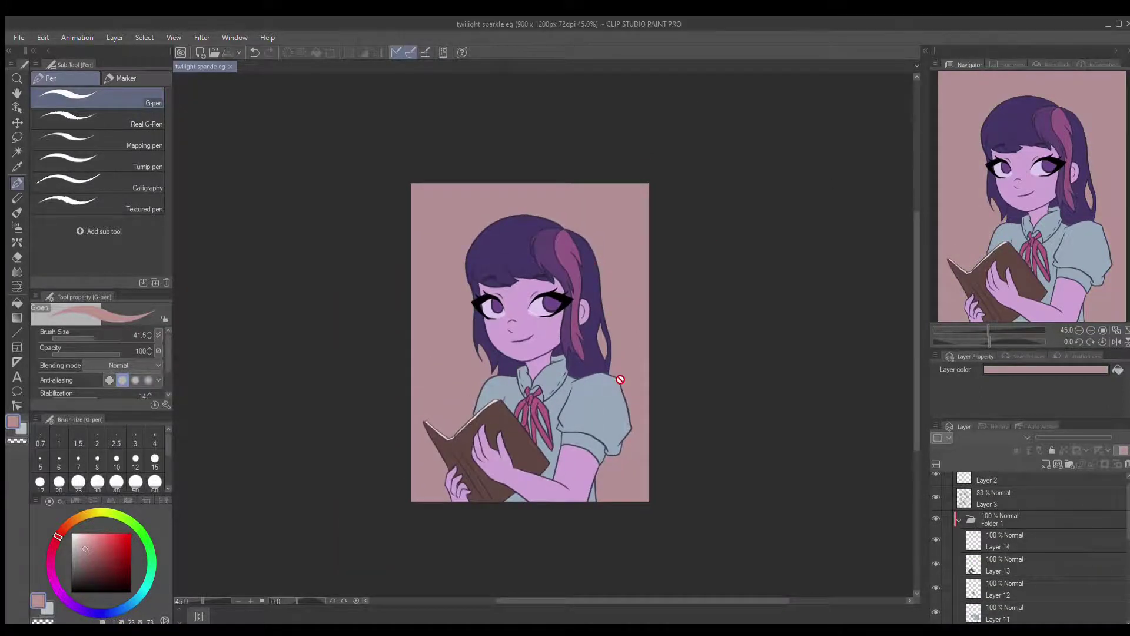
scroll(620, 379, up, 2)
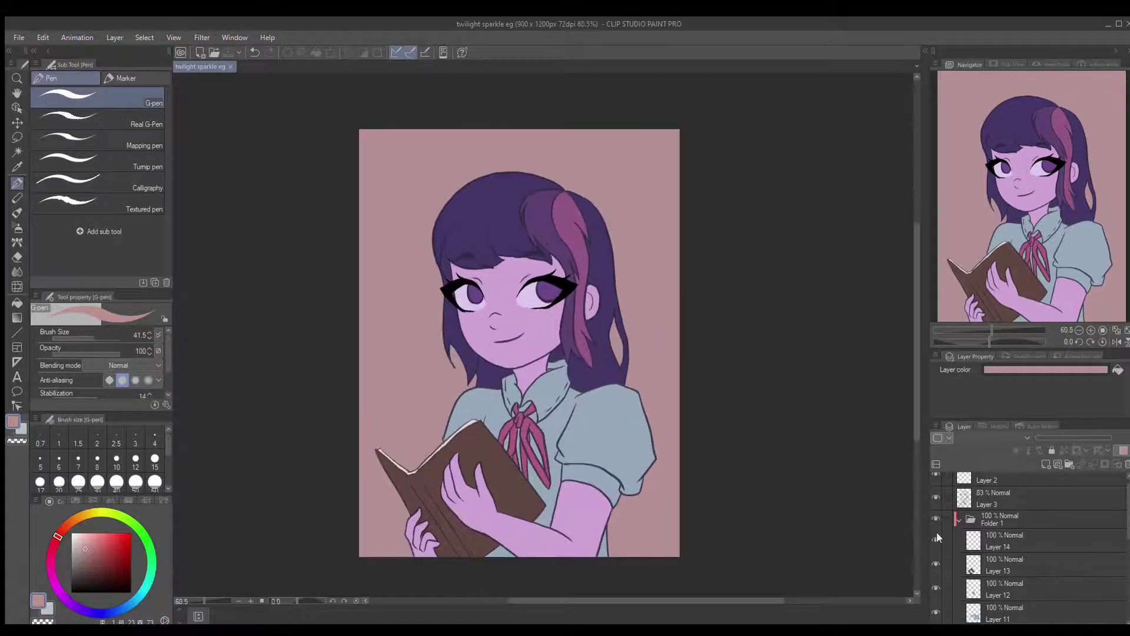
Place the skin colour layer in its own folder and add a new layer clipped to it
scroll(1030, 547, down, 5)
click(1001, 589)
key(ctrl+g)
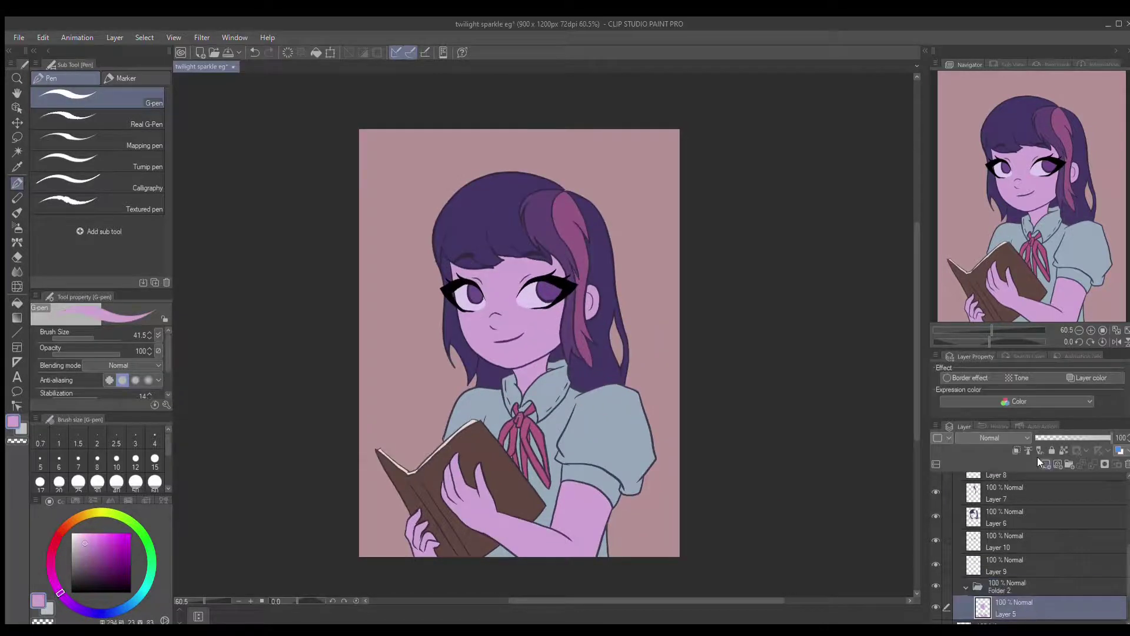
click(1038, 457)
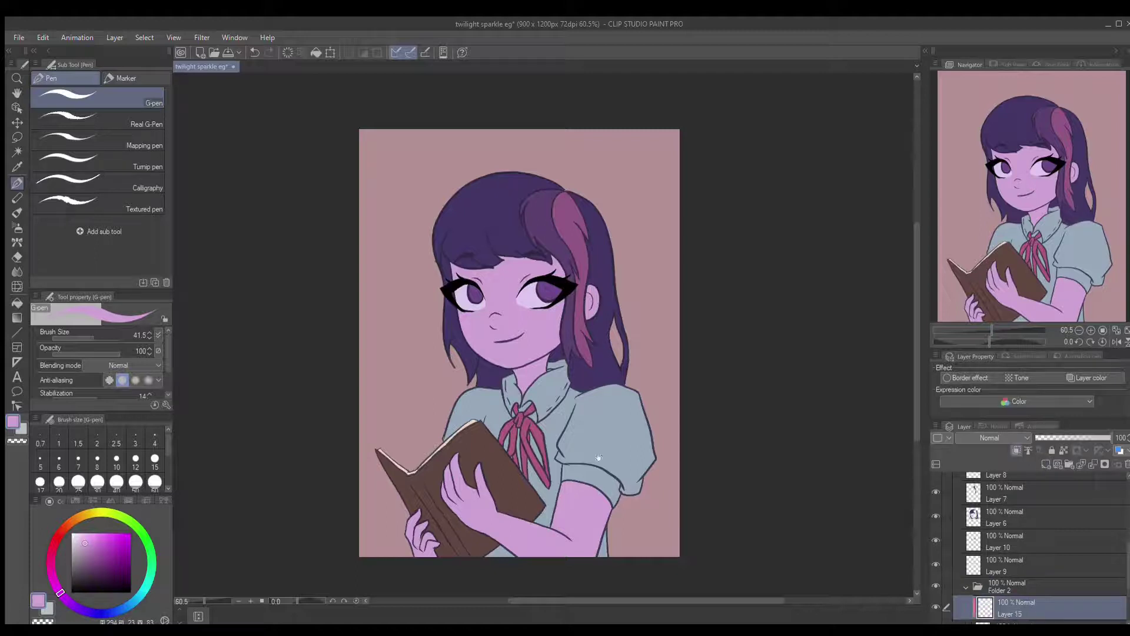
Block in muted purple shading on the shadow side of the face, nose and cheek with the Round mixing brush
drag(598, 457, 616, 473)
scroll(590, 284, up, 2)
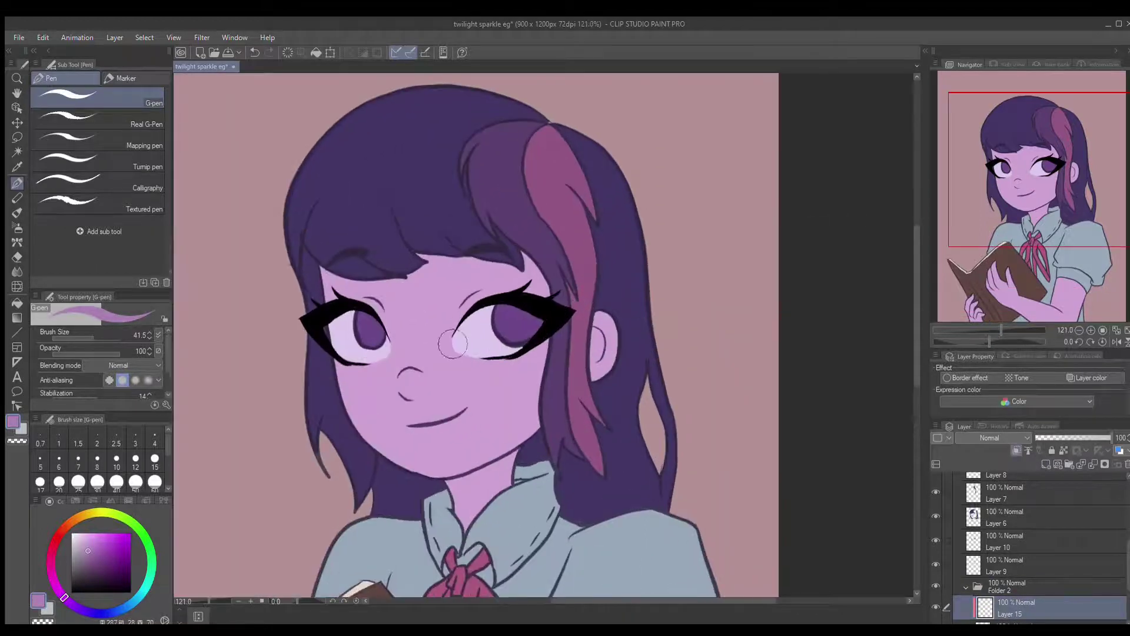
key(b)
mouse_move(481, 330)
mouse_down()
mouse_move(507, 307)
mouse_move(518, 325)
mouse_up()
drag(437, 365, 459, 391)
mouse_move(362, 285)
mouse_down()
mouse_move(427, 294)
mouse_move(424, 282)
mouse_move(432, 303)
mouse_move(374, 292)
mouse_up()
mouse_move(423, 392)
mouse_down()
mouse_move(477, 447)
mouse_move(465, 450)
mouse_up()
mouse_move(403, 289)
mouse_down()
mouse_move(430, 345)
mouse_move(435, 397)
mouse_up()
drag(380, 312, 418, 371)
drag(362, 329, 412, 417)
mouse_move(376, 362)
mouse_down()
mouse_move(427, 429)
mouse_move(383, 373)
mouse_up()
Choose a deeper purple and shade the cheek, the neck below the chin and the forehead beneath the fringe
click(94, 554)
key(ctrl+z)
drag(89, 337, 100, 339)
drag(401, 354, 406, 360)
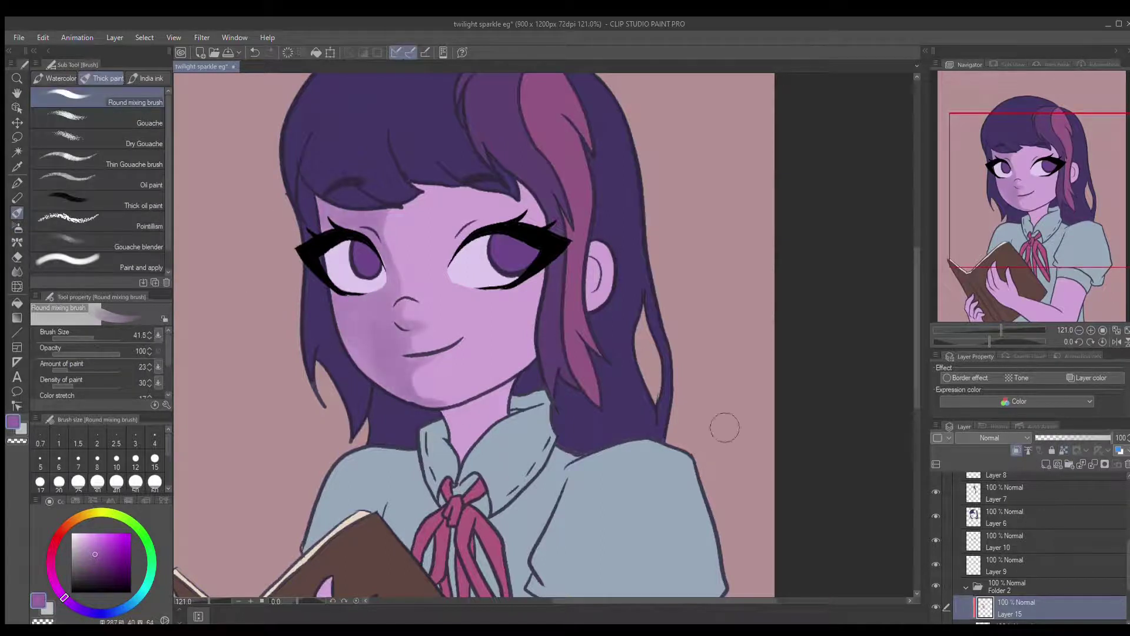
mouse_move(496, 391)
mouse_down()
mouse_move(465, 412)
mouse_move(471, 453)
mouse_move(462, 447)
mouse_up()
drag(388, 205, 371, 272)
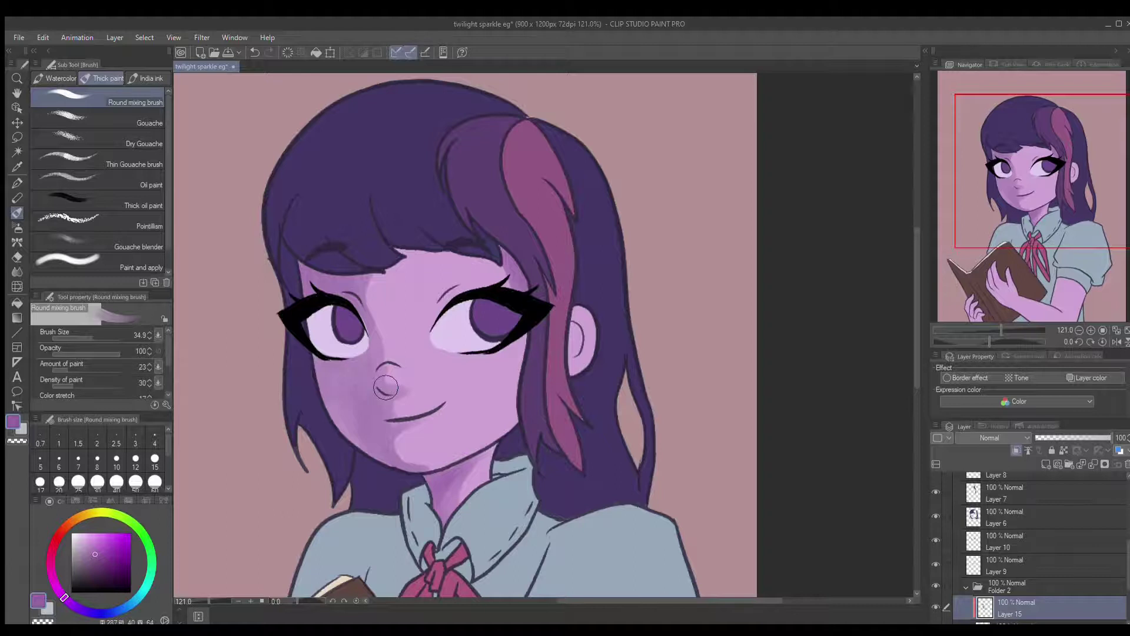
Refine the face shading around the nose, cheek and upper eyelids with a 34.9 brush, undoing the last stray stroke
drag(385, 387, 408, 364)
drag(353, 412, 398, 365)
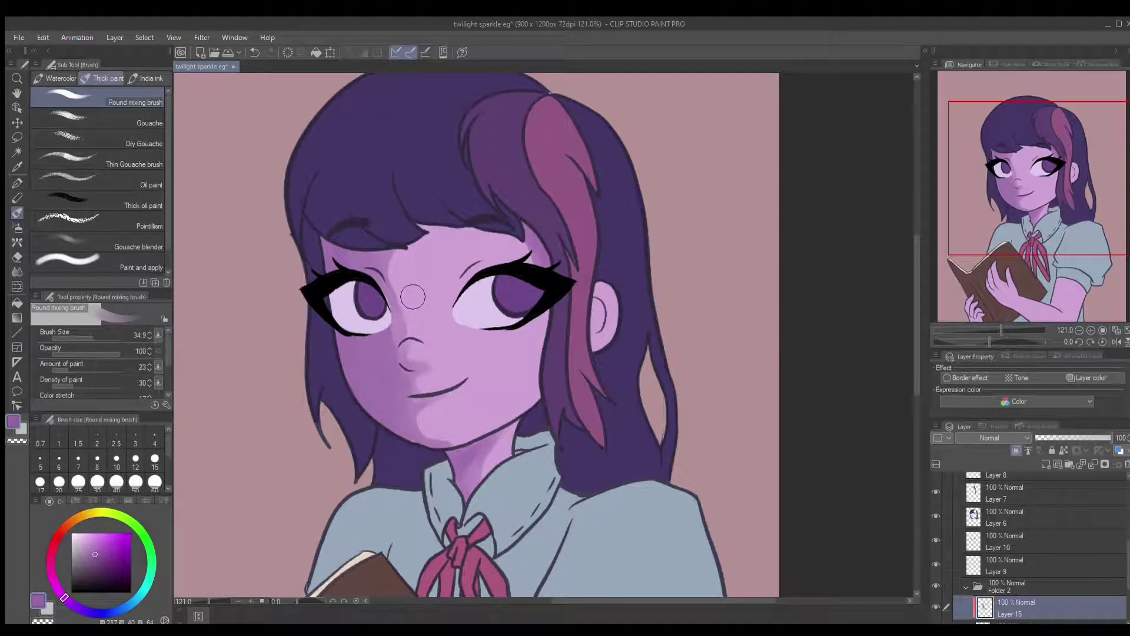
mouse_move(420, 232)
mouse_down()
mouse_move(521, 247)
mouse_move(488, 285)
mouse_move(554, 314)
mouse_up()
key(ctrl+z)
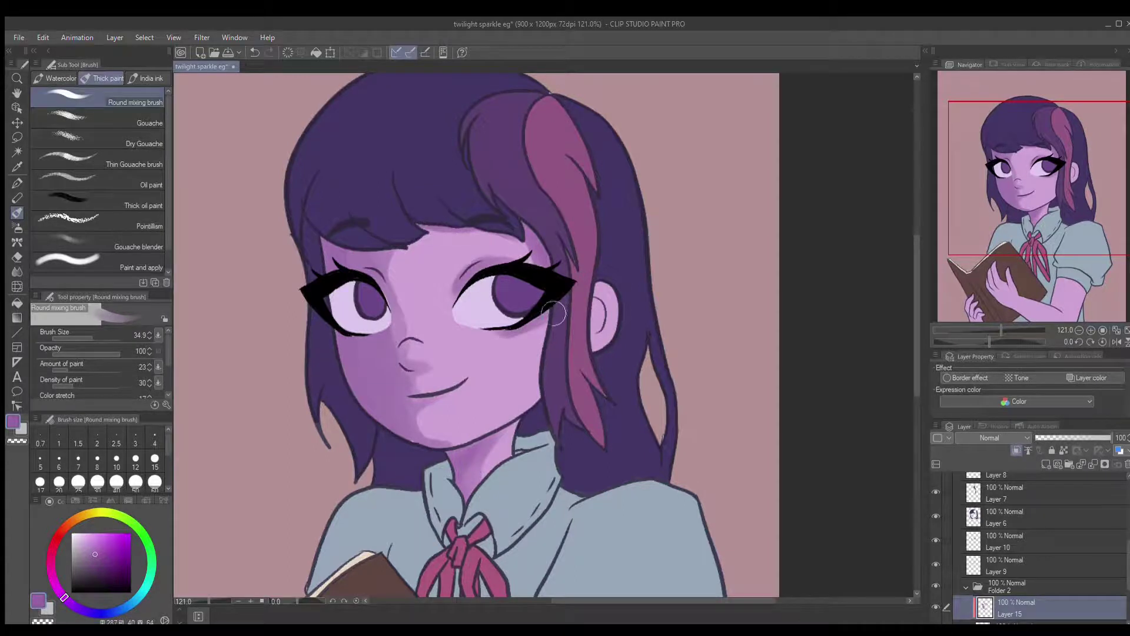
Set the skin shading layer to 82% opacity and shade the upper arm below the sleeve, the forearm's underside and the fingers
scroll(550, 382, down, 10)
mouse_move(606, 338)
mouse_down()
mouse_move(578, 436)
mouse_move(566, 367)
mouse_move(585, 415)
mouse_move(571, 432)
mouse_up()
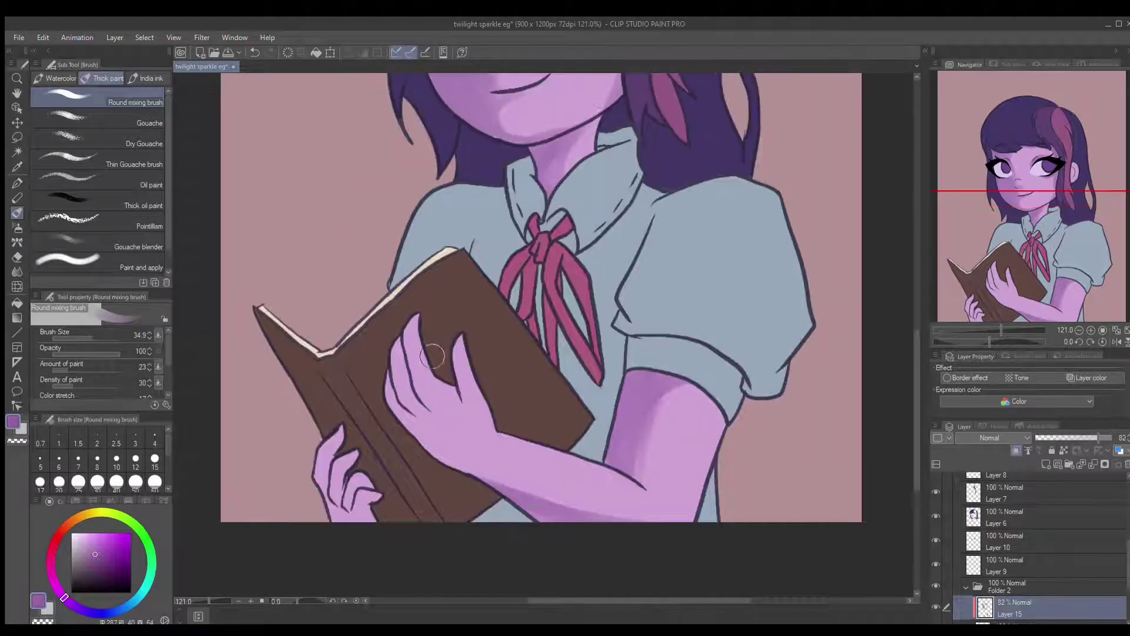
drag(419, 329, 400, 406)
drag(462, 362, 435, 453)
Reduce the brush size and shade between the fingers and across the palm area of the hand in front of the book
key(bracketleft)
key(bracketleft)
key(bracketleft)
drag(429, 359, 414, 377)
key(bracketright)
key(bracketright)
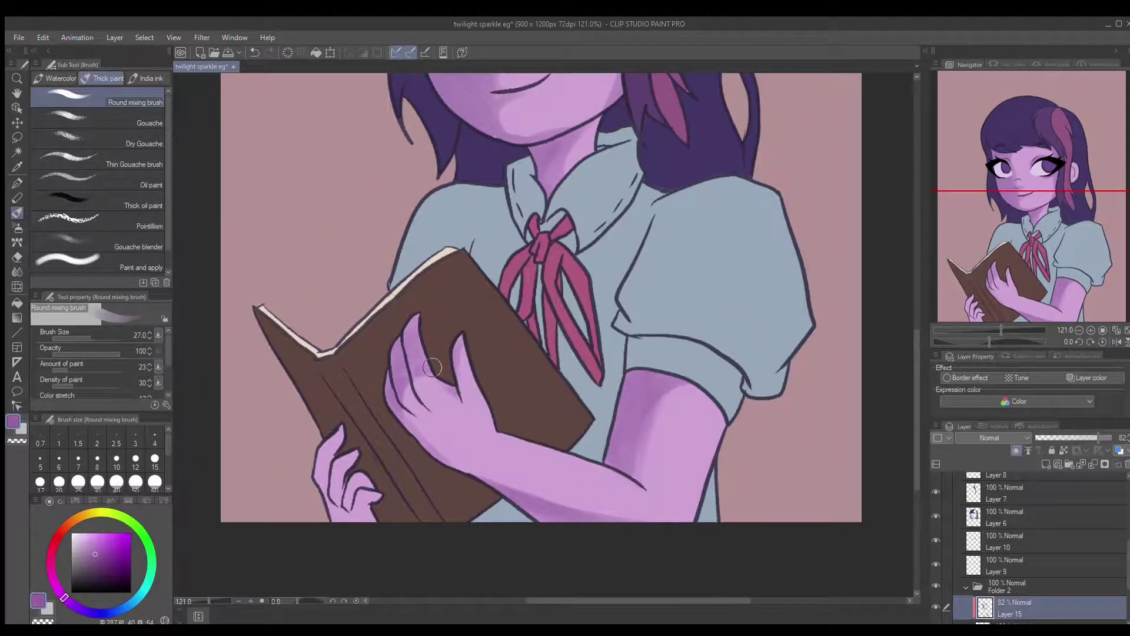
drag(438, 346, 412, 375)
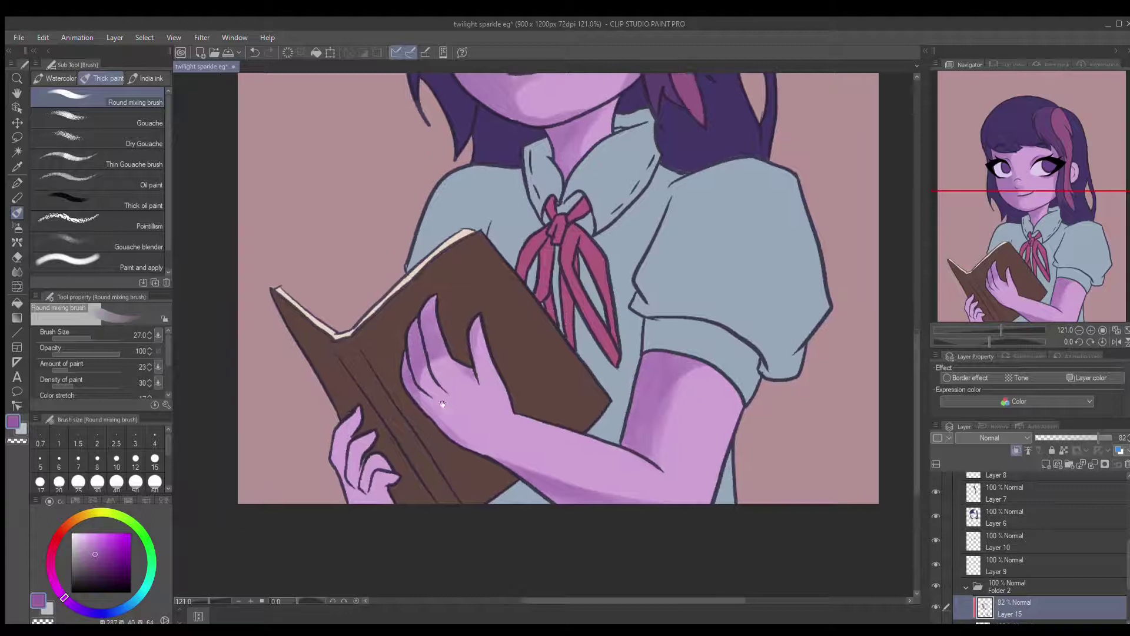
drag(474, 399, 426, 449)
drag(473, 445, 501, 459)
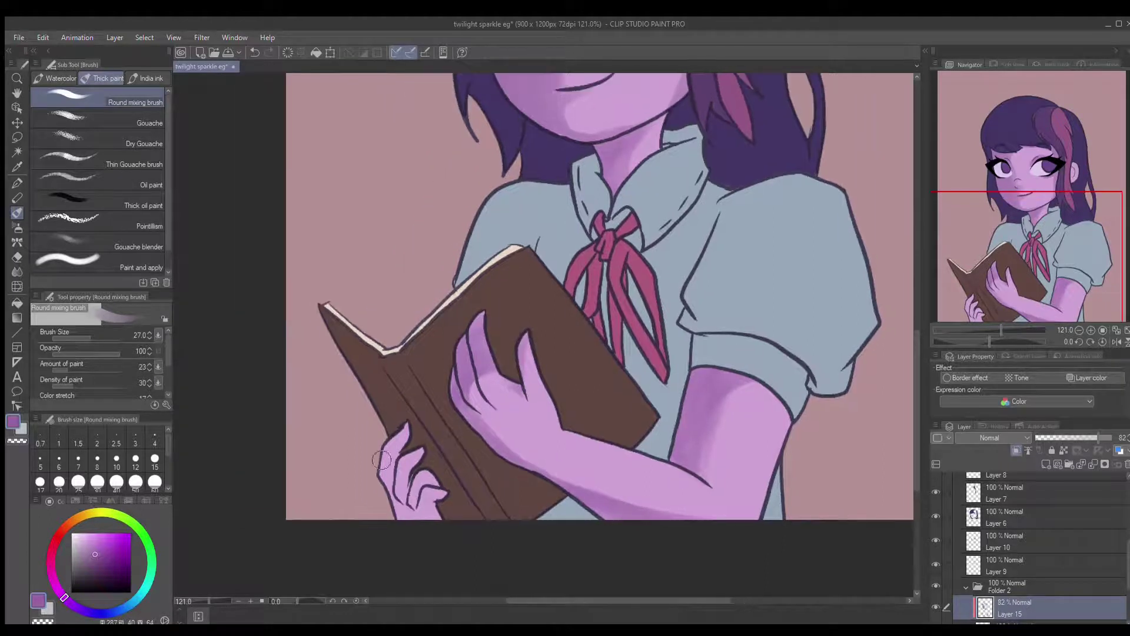
Shade the fingers of the hand supporting the book's outer cover and the inside of the ear
drag(381, 460, 424, 506)
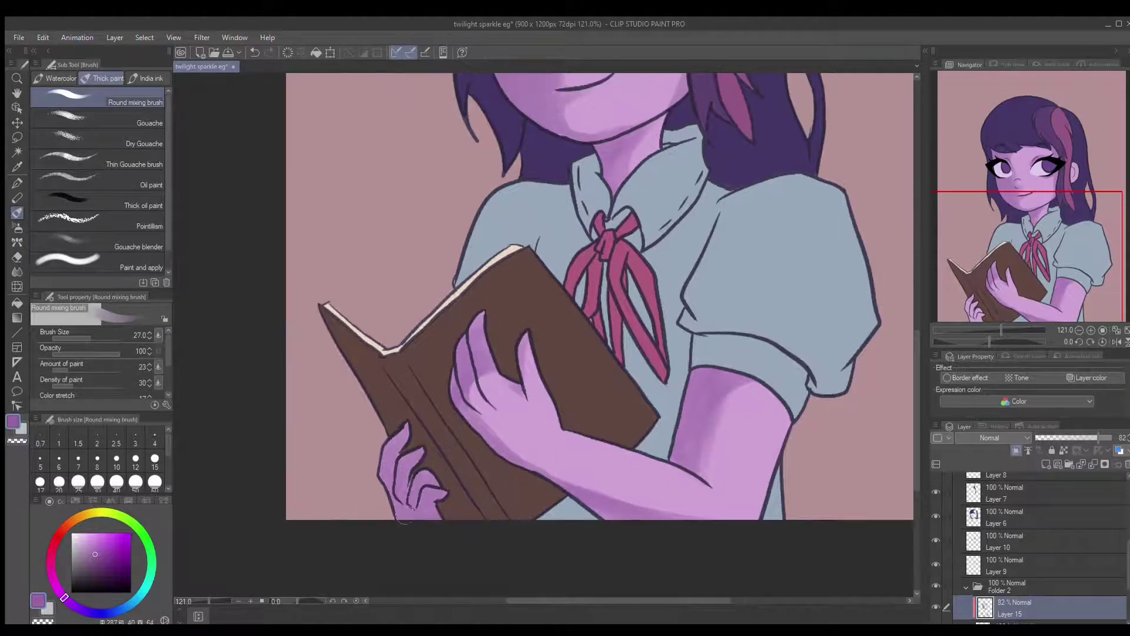
scroll(530, 264, up, 5)
drag(606, 301, 588, 359)
Add a new clipped layer and paint darker purple shadows around the nose, eyelids and jaw with brush sizes 16.1 and 19.1
scroll(500, 329, down, 2)
key(ctrl+shift+n)
key(bracketleft)
drag(529, 333, 499, 360)
drag(451, 414, 501, 407)
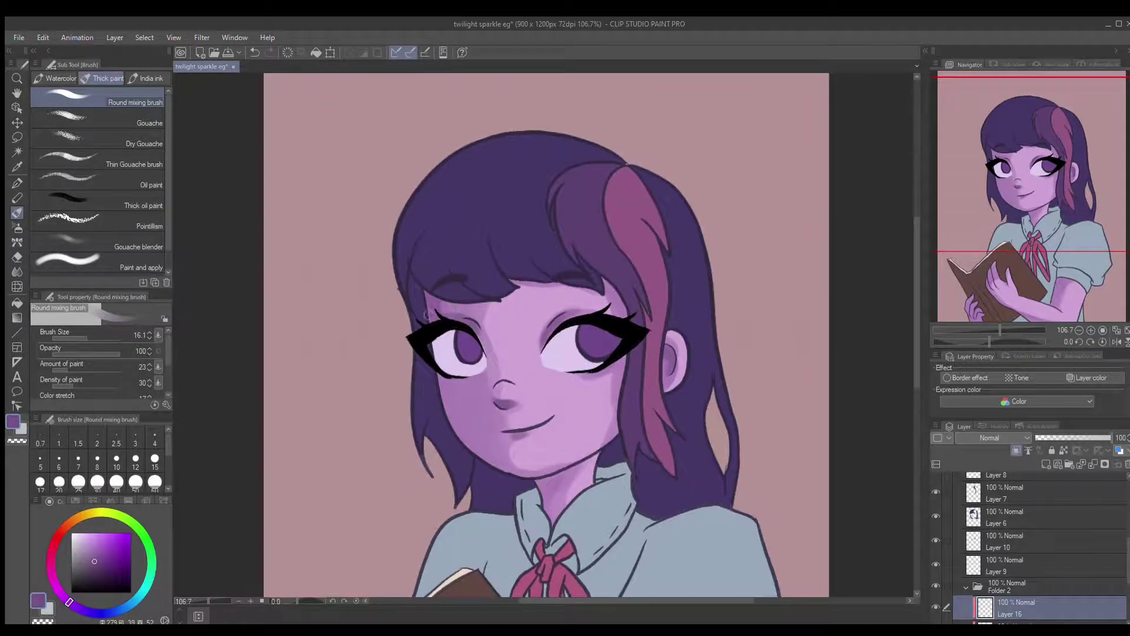
drag(486, 350, 510, 342)
key(bracketright)
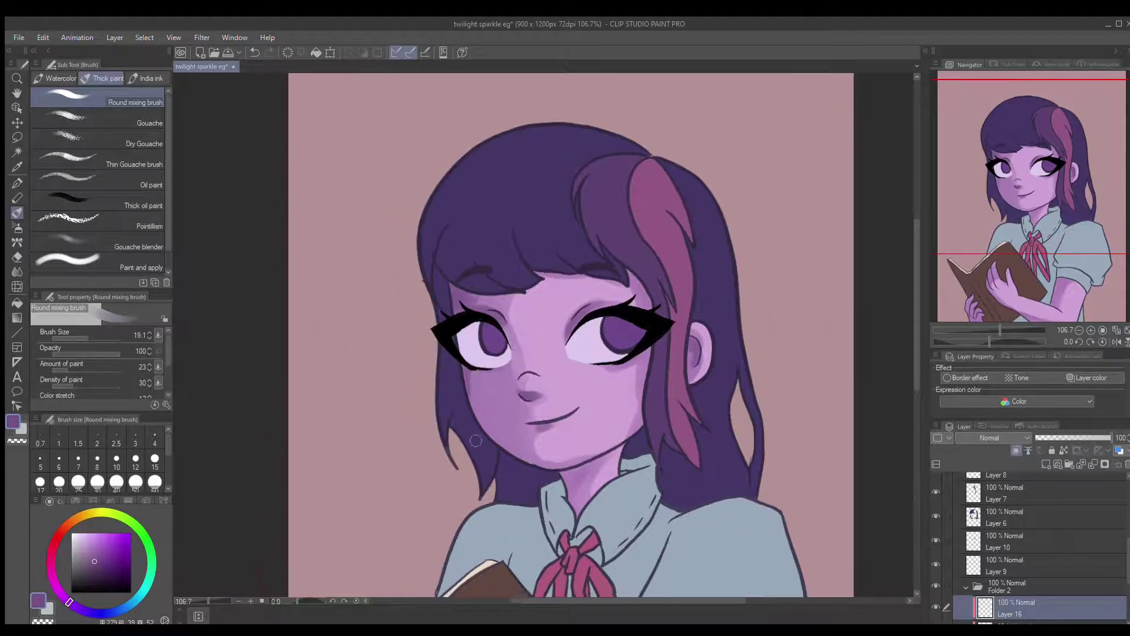
drag(518, 430, 477, 404)
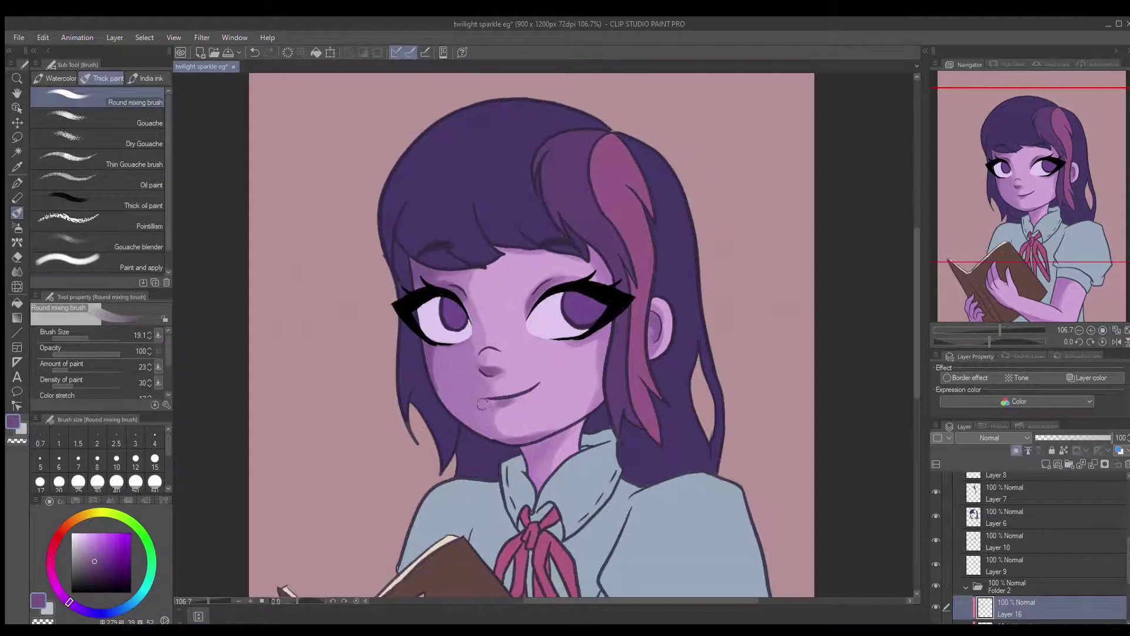
drag(530, 443, 509, 408)
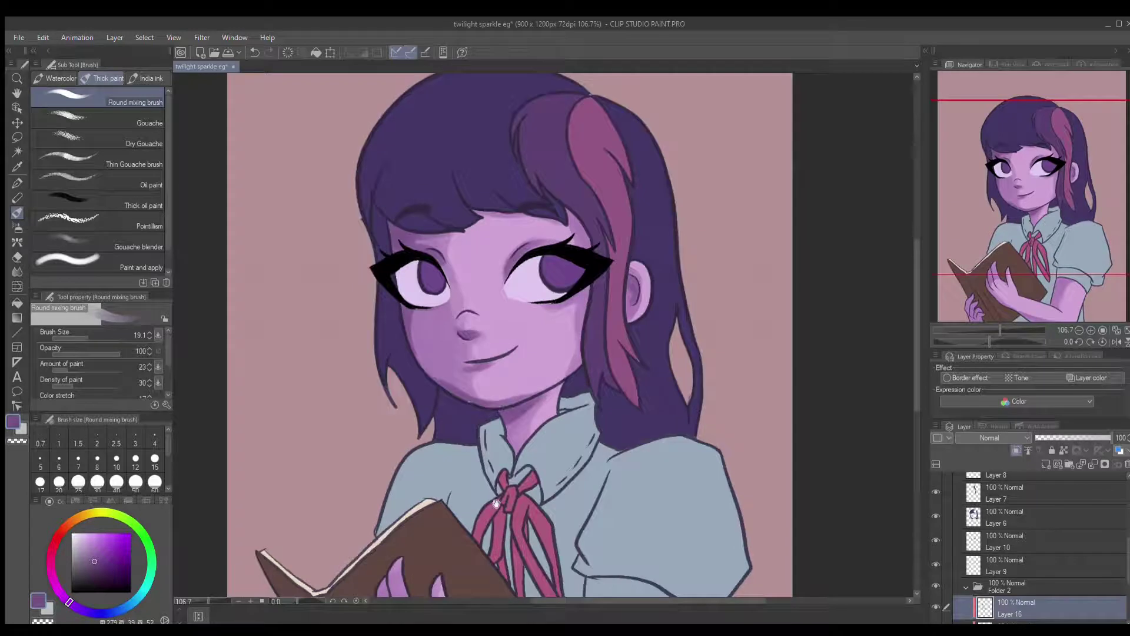
Paint the darker purple shadow on the neck, the upper arm below the sleeve and the fingers of both hands
drag(630, 592, 585, 419)
drag(555, 505, 556, 420)
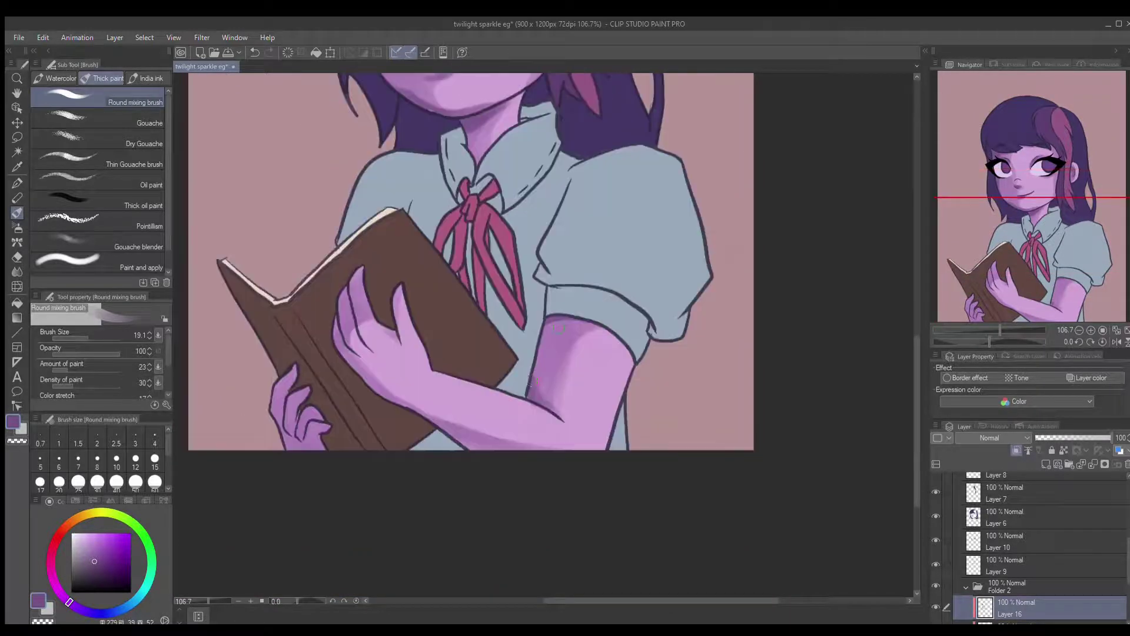
drag(341, 321, 442, 326)
drag(410, 394, 428, 410)
On a new clipped layer, paint light pink highlights on the ear, nose, cheek, chin and upper arm, enlarging the brush to 27.0
drag(692, 147, 629, 382)
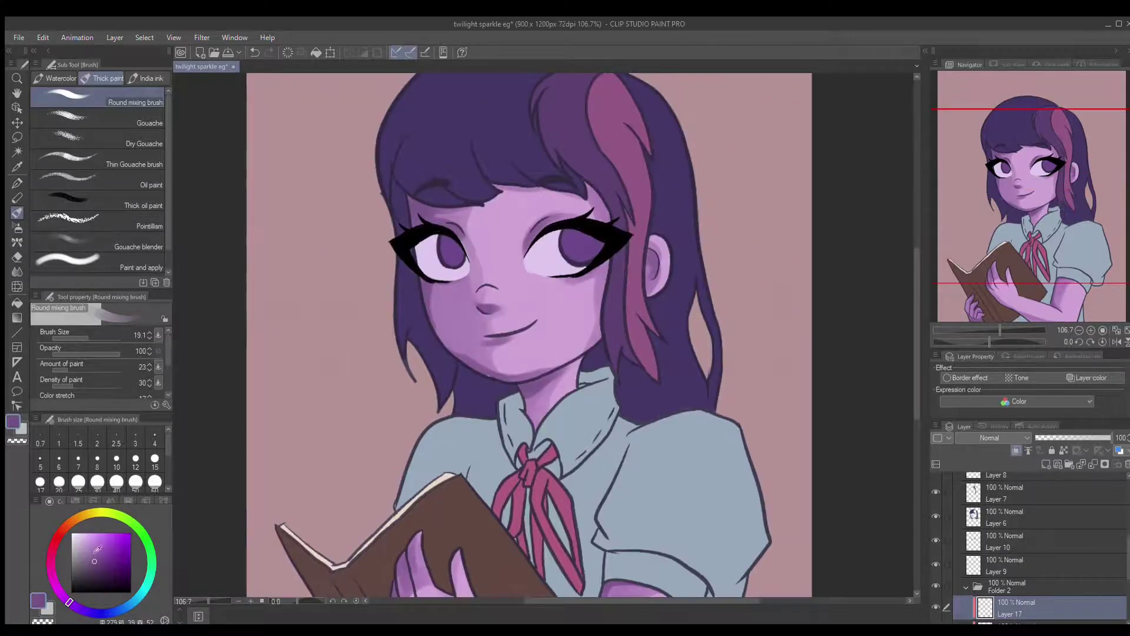
key(i)
key(b)
drag(655, 242, 640, 263)
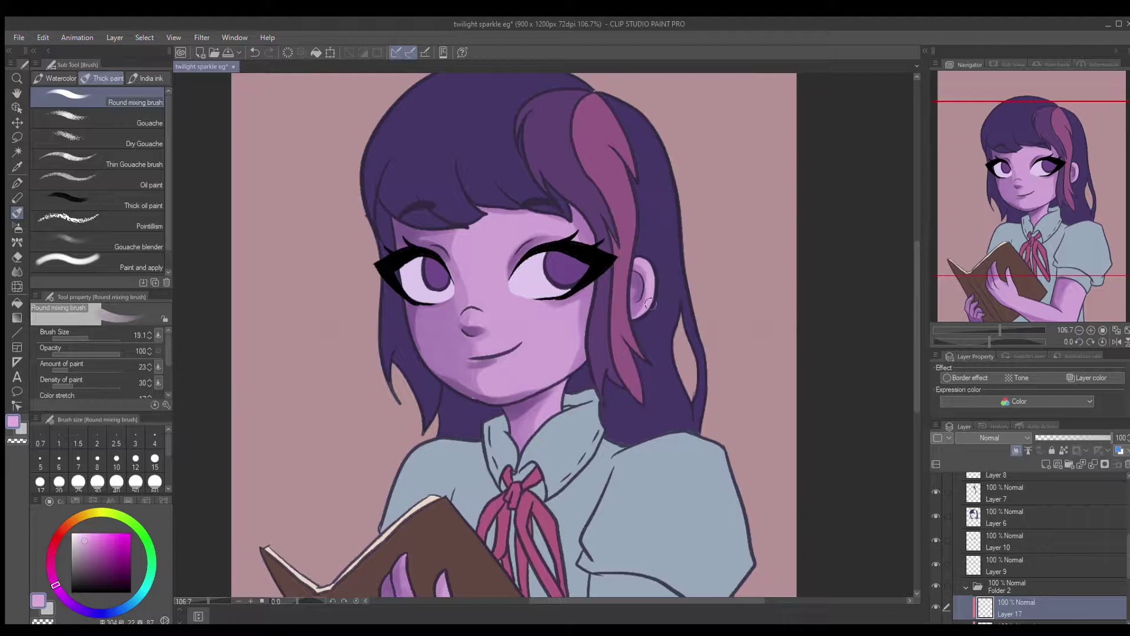
drag(478, 316, 467, 343)
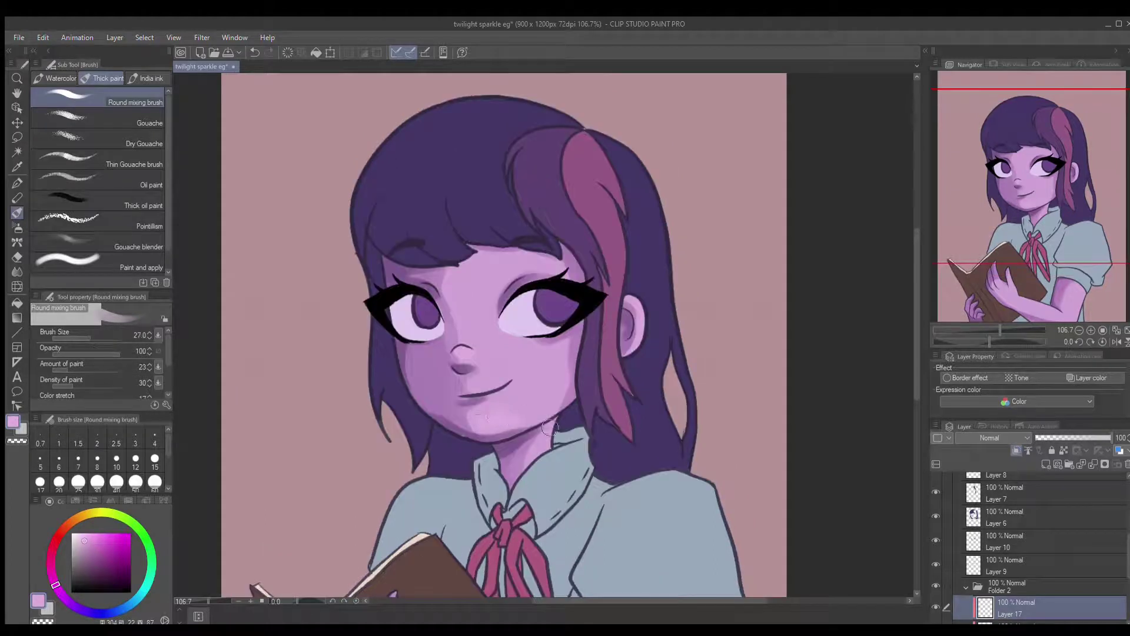
scroll(558, 481, down, 5)
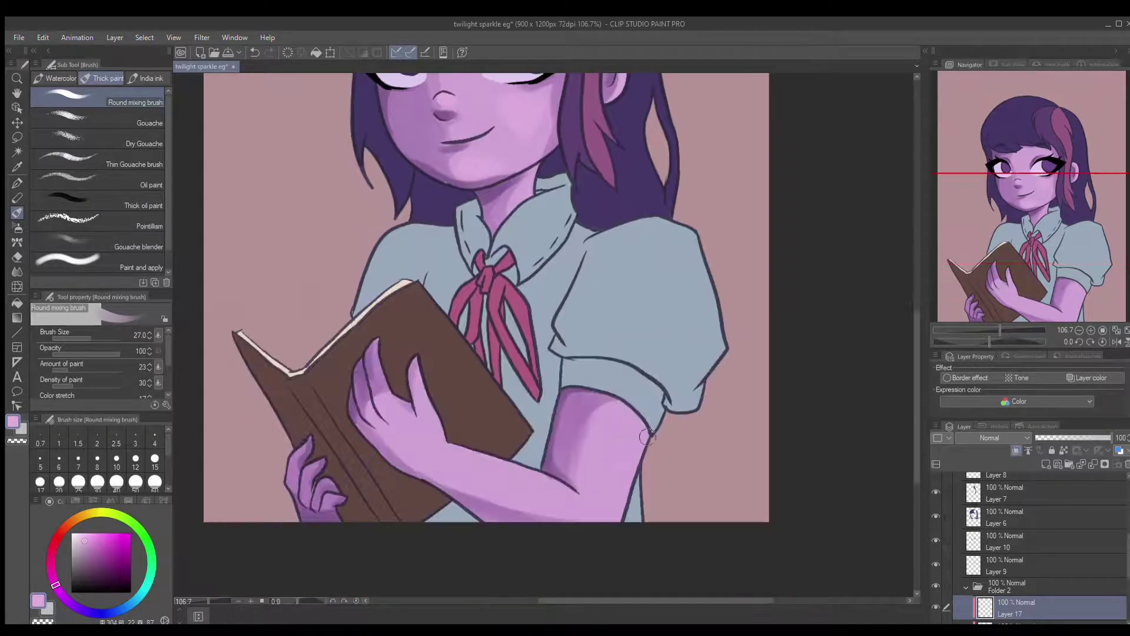
mouse_move(633, 419)
mouse_down()
mouse_move(575, 429)
mouse_move(571, 453)
mouse_up()
On another clipped layer, add paler pink highlights to the nose tip, chin and ear with a 9.6 brush
scroll(608, 308, up, 1)
scroll(444, 475, up, 3)
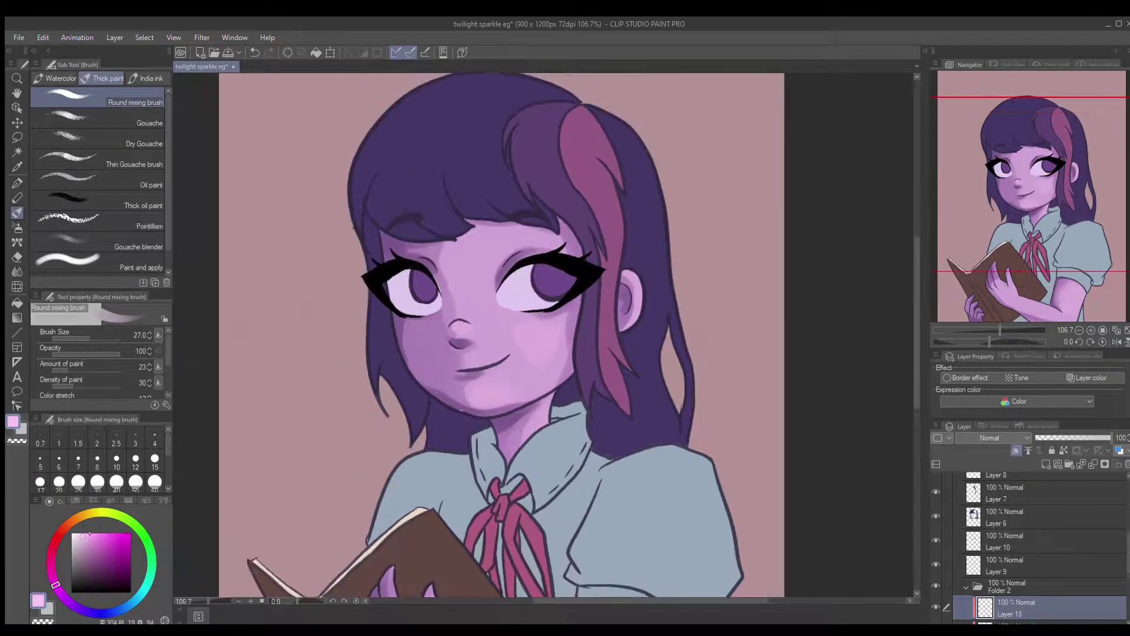
scroll(188, 352, up, 1)
key(bracketleft)
key(bracketleft)
key(bracketleft)
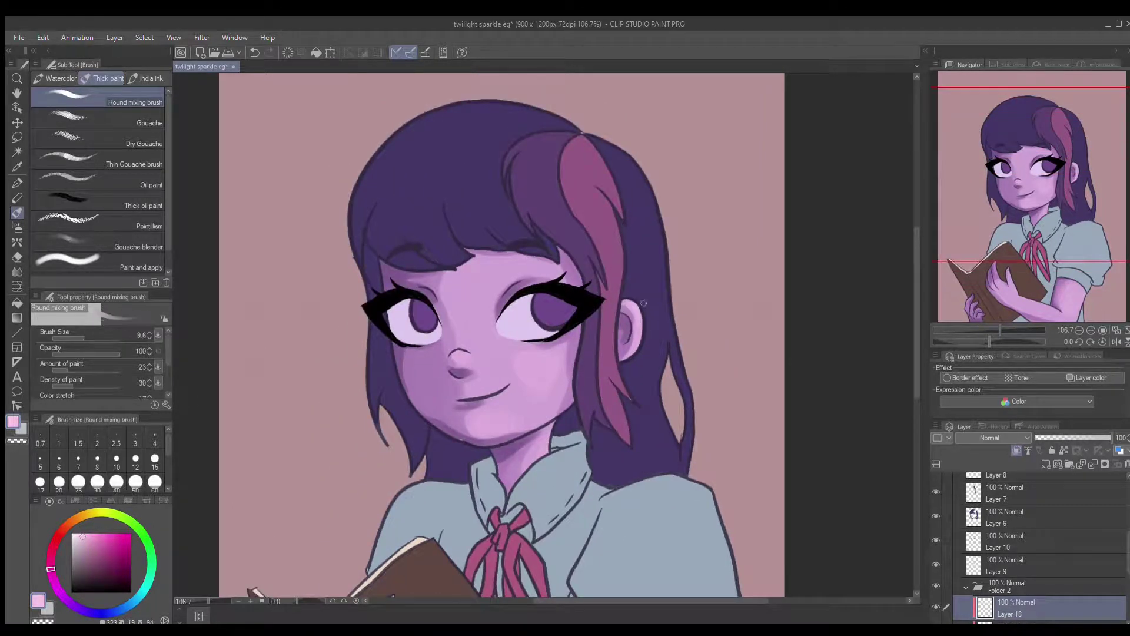
scroll(464, 389, up, 1)
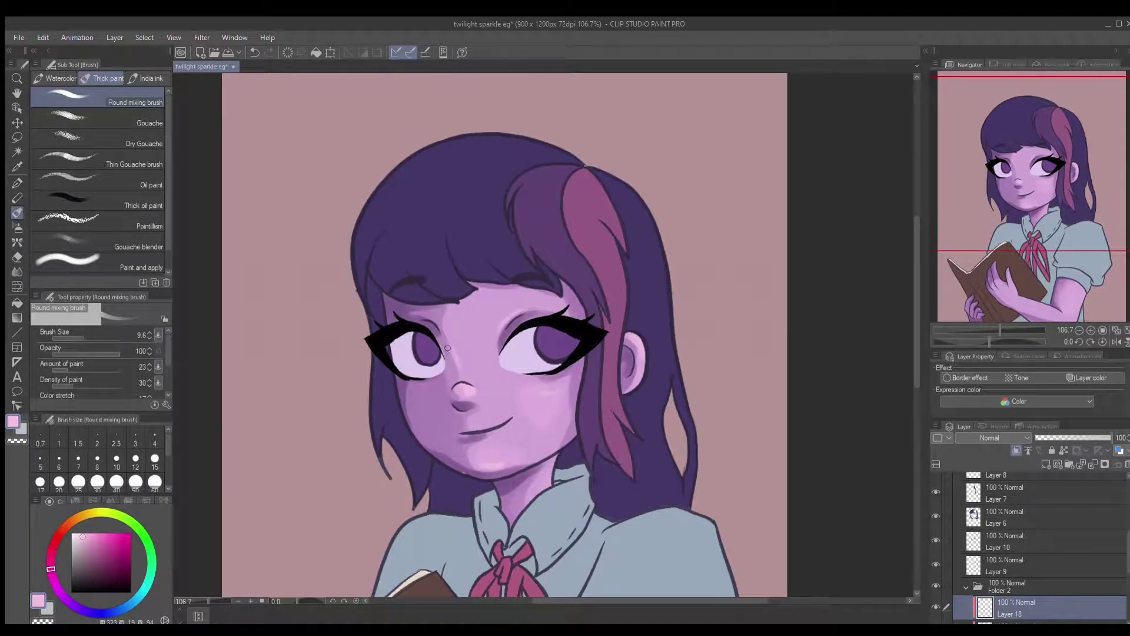
Put the eye-white layer in a folder with a clipped layer and shade the whites light purple with a 19.1 brush
scroll(461, 385, down, 5)
scroll(656, 327, down, 2)
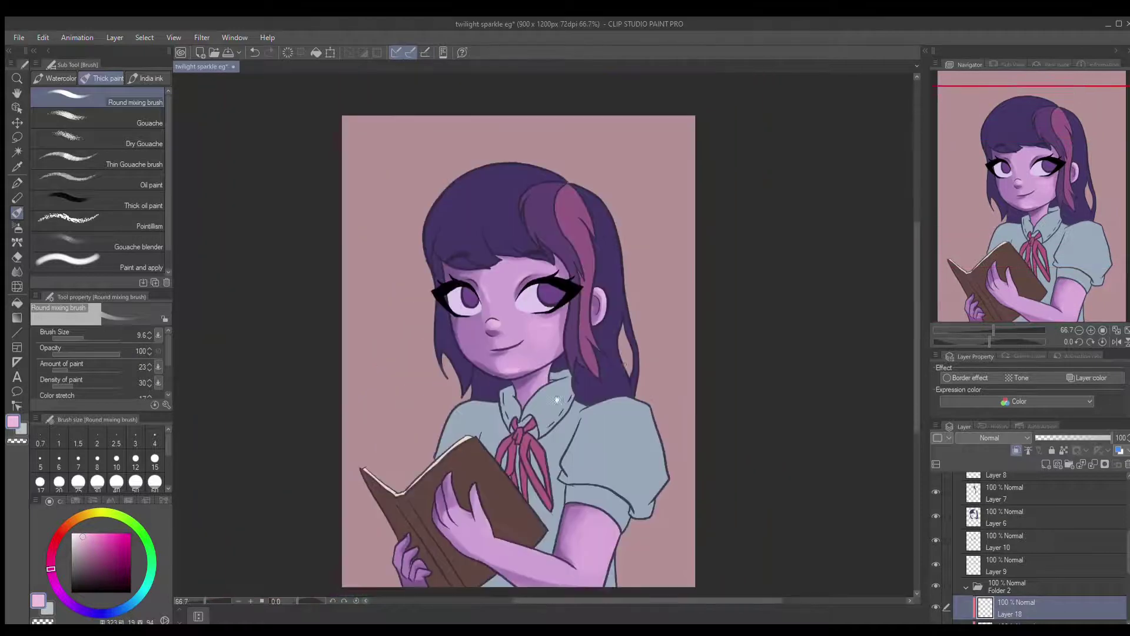
drag(964, 581, 1005, 551)
click(70, 605)
key(ctrl+plus)
key(bracketright)
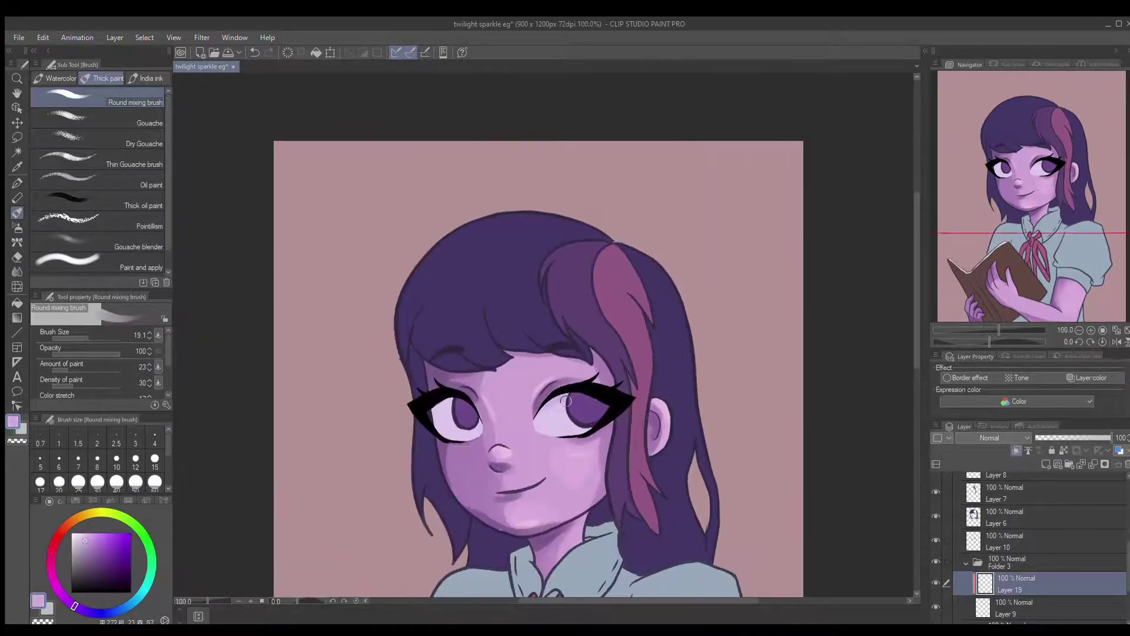
Add a second clipped layer and paint a darker purple shadow across the upper part of the eye whites
click(92, 547)
key(ctrl+shift+n)
drag(446, 391, 470, 407)
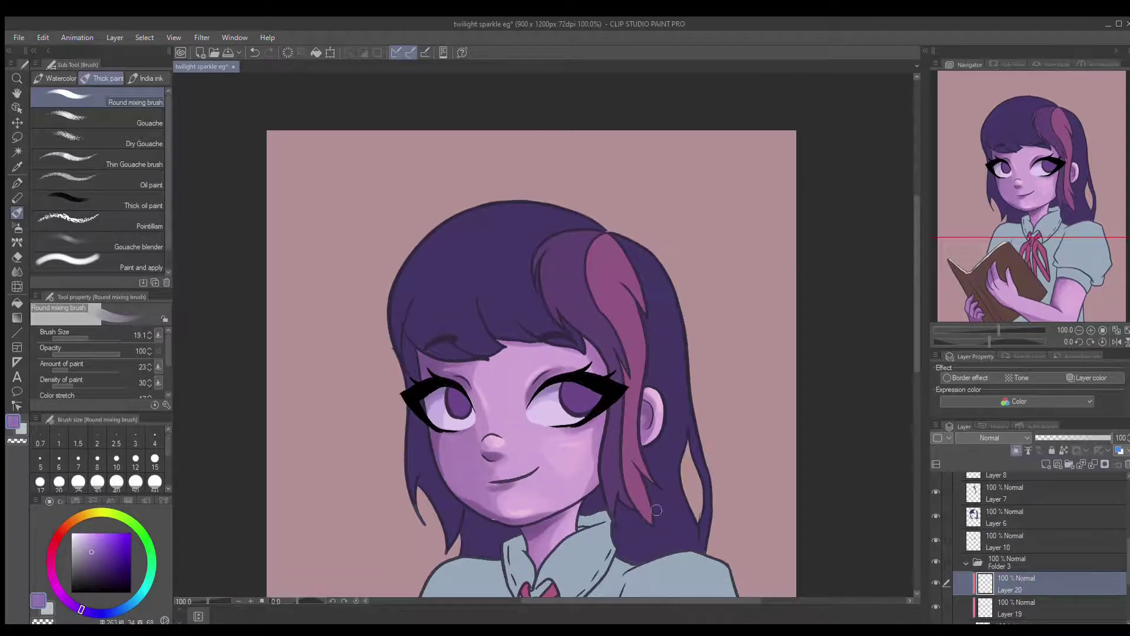
Put the iris layer in a folder and paint dark purple iris shading and darker pupils on clipped layers
click(1012, 540)
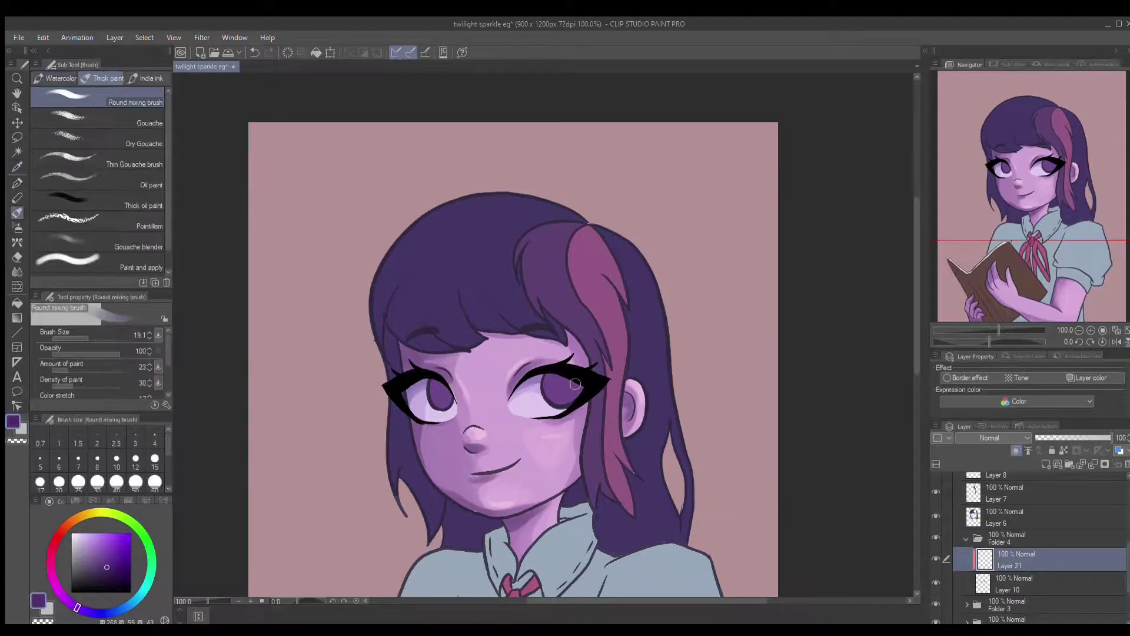
drag(575, 384, 585, 403)
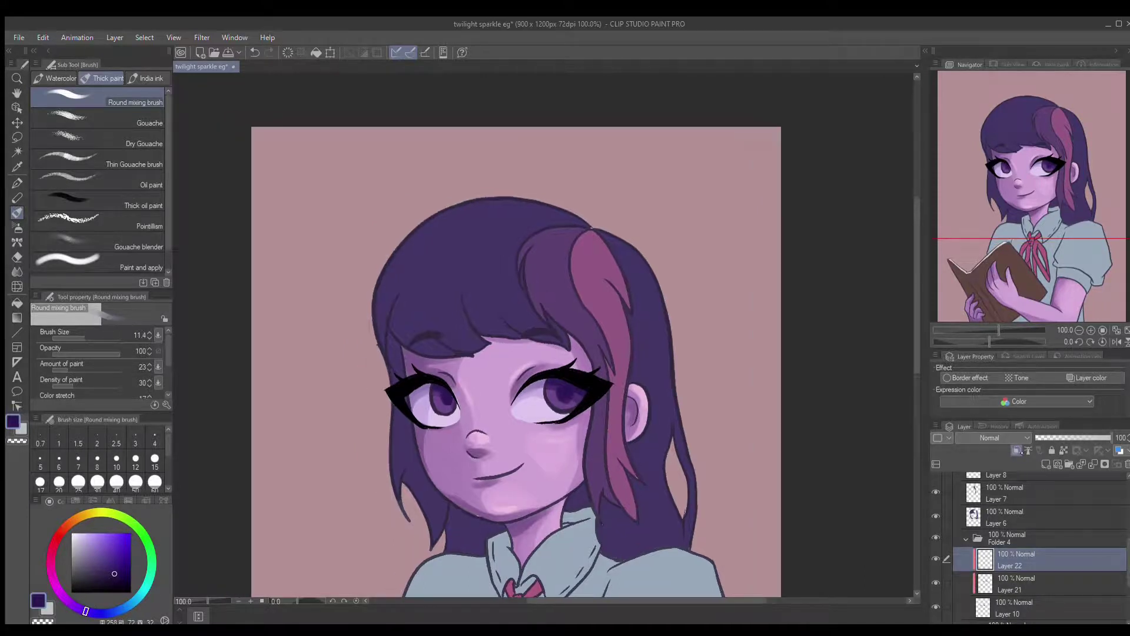
alt+click(561, 390)
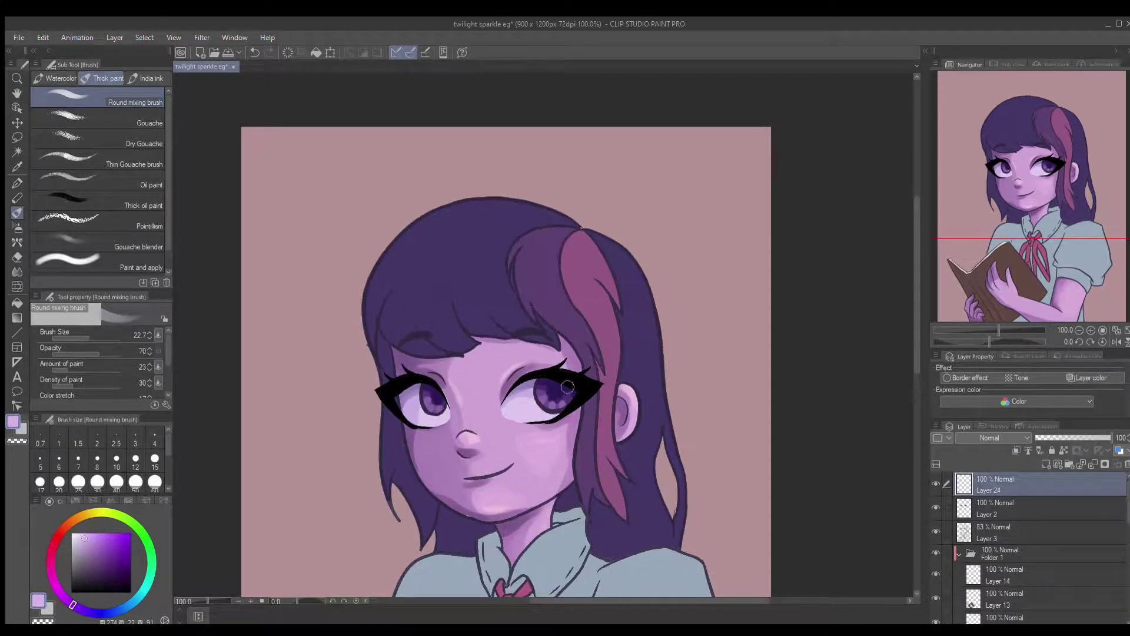
Paint soft light purple reflections over the irises on the topmost layer with a 14.8 brush at 70% opacity, undoing a stray stroke
key(bracketleft)
key(bracketleft)
key(bracketleft)
key(ctrl+z)
alt+click(560, 386)
drag(648, 339, 684, 338)
Select the eyelash line art layer, restore brush opacity to 100 and tint the upper lashes muted dark magenta with a 13.5 brush
key(i)
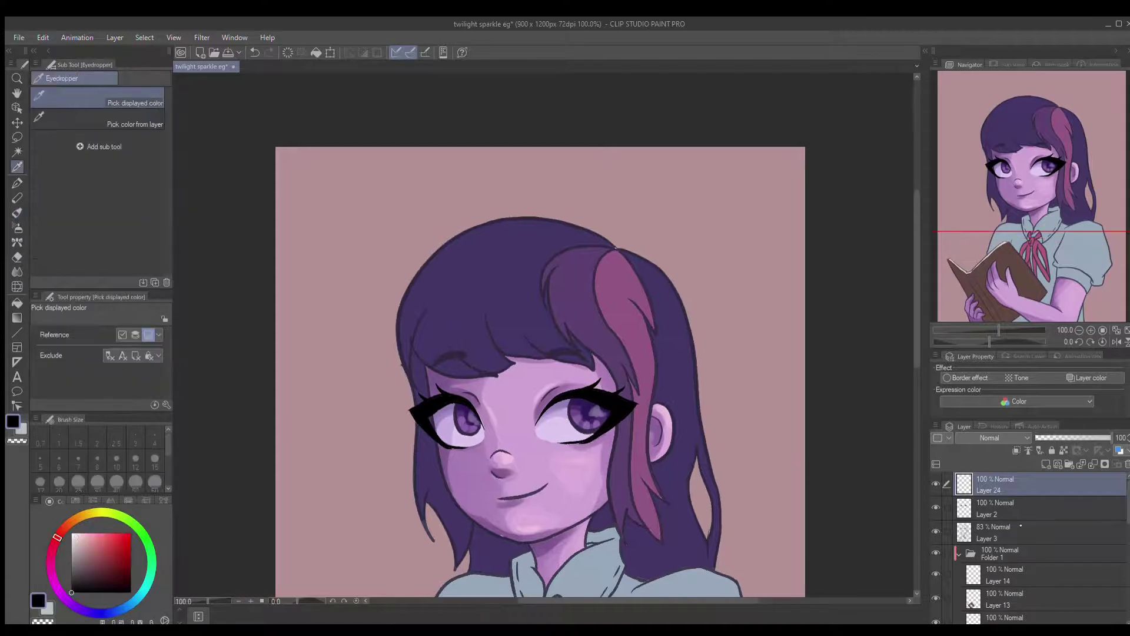
ctrl+shift+click(593, 382)
click(593, 382)
key(b)
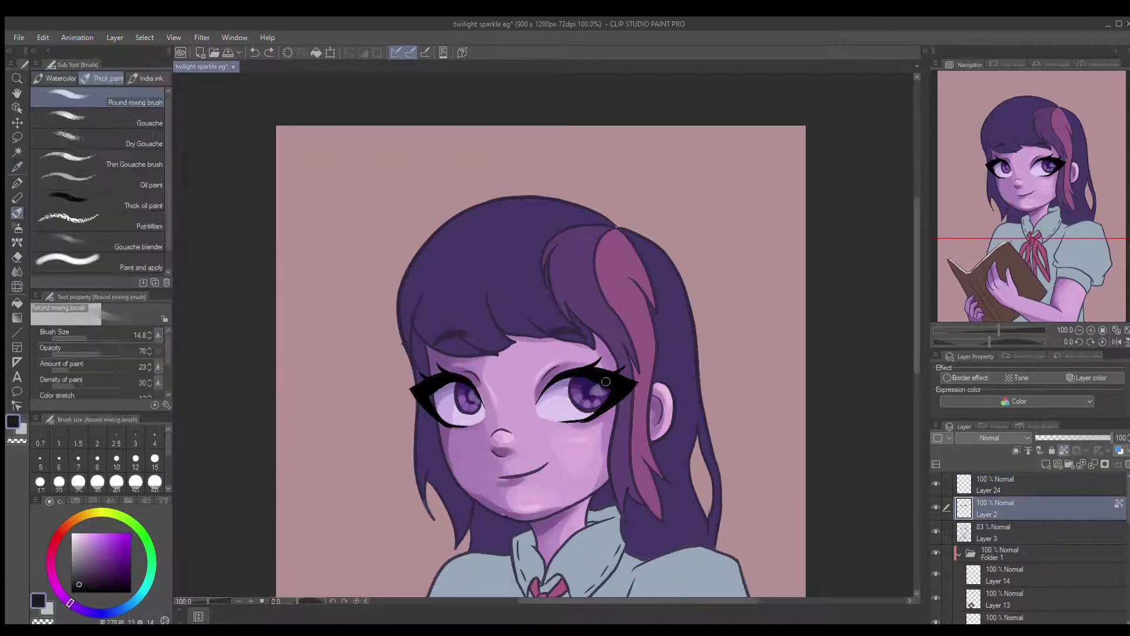
click(90, 581)
click(51, 570)
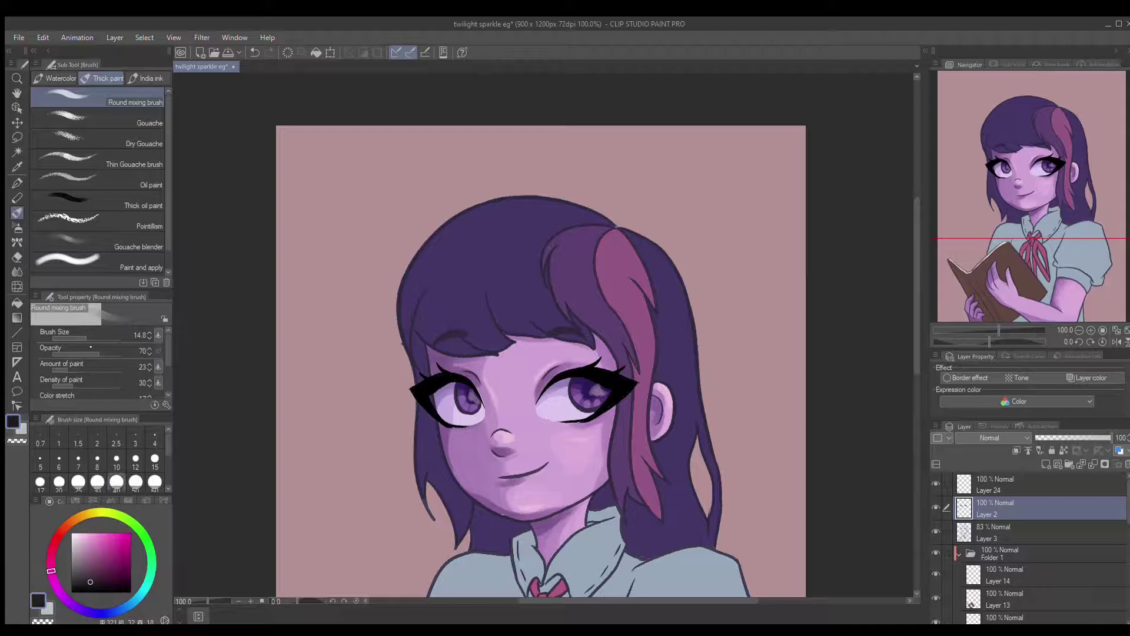
drag(104, 349, 121, 350)
click(91, 571)
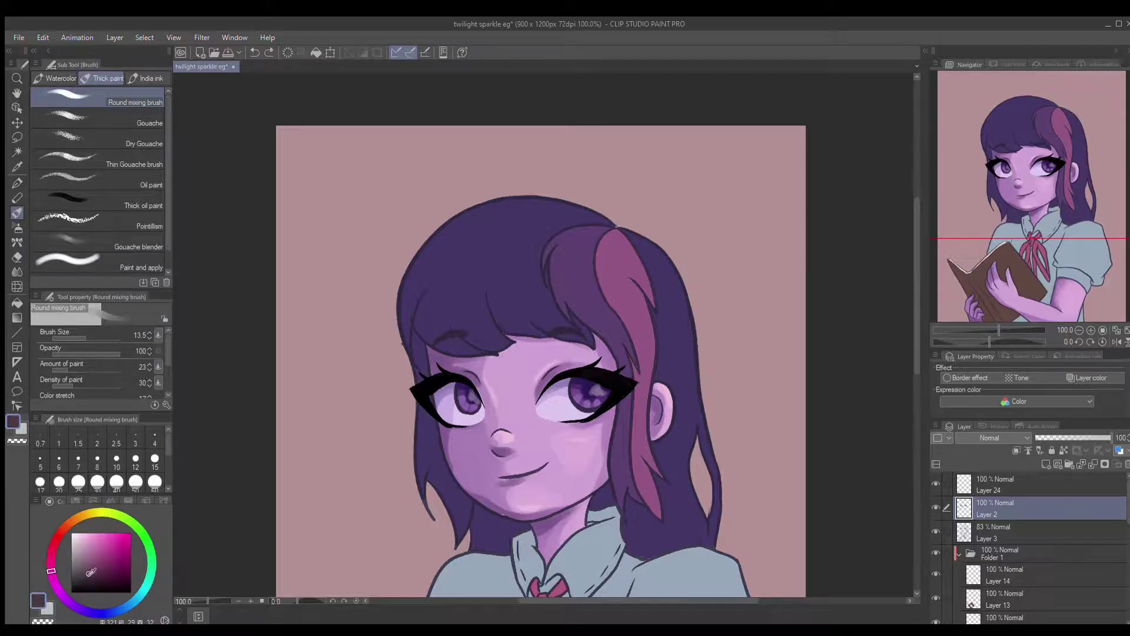
drag(432, 382, 407, 396)
Add a clipped layer above the lash line art and paint a muted mauve sheen on both upper lashes, undoing unwanted strokes
alt+click(568, 389)
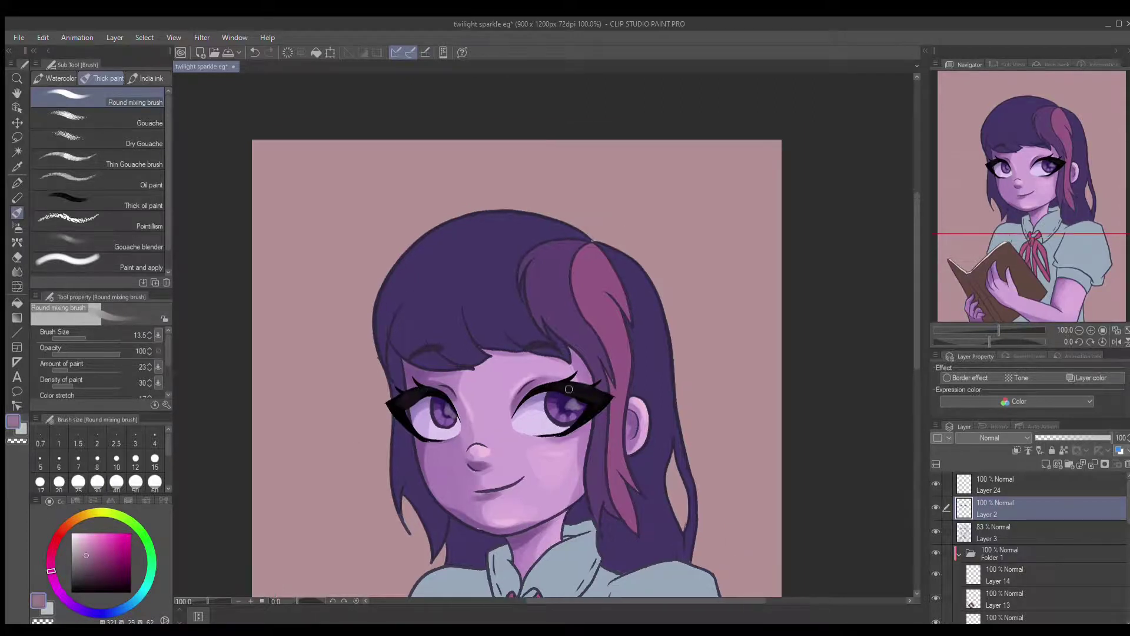
drag(591, 395, 533, 386)
click(1046, 464)
key(ctrl+z)
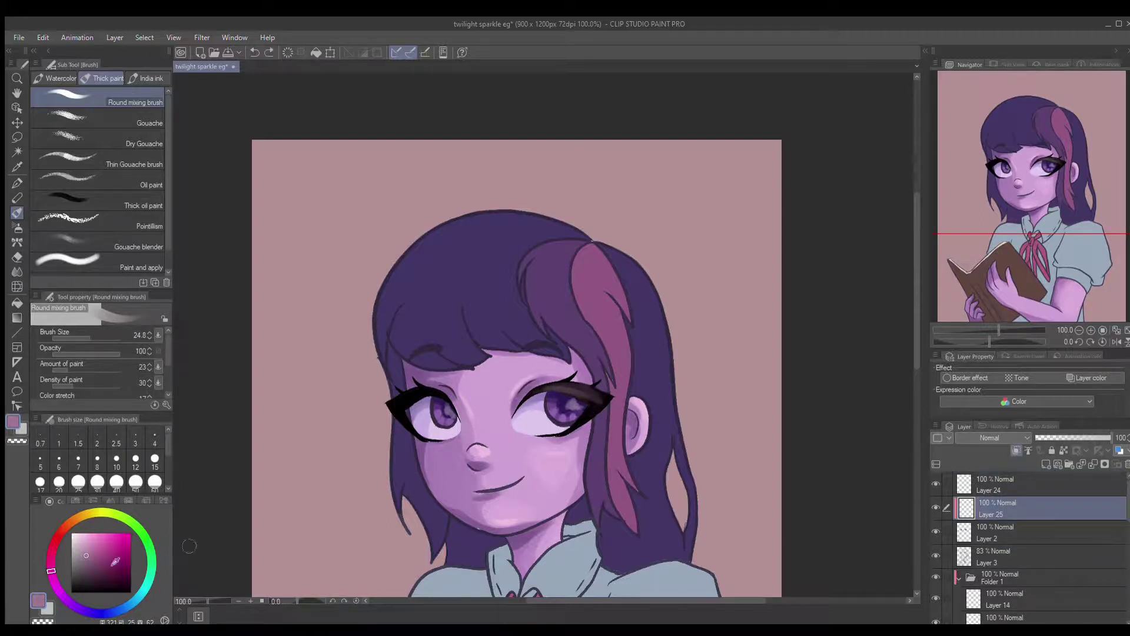
alt+click(549, 382)
drag(612, 393, 542, 385)
key(ctrl+z)
drag(639, 427, 689, 436)
alt+click(688, 436)
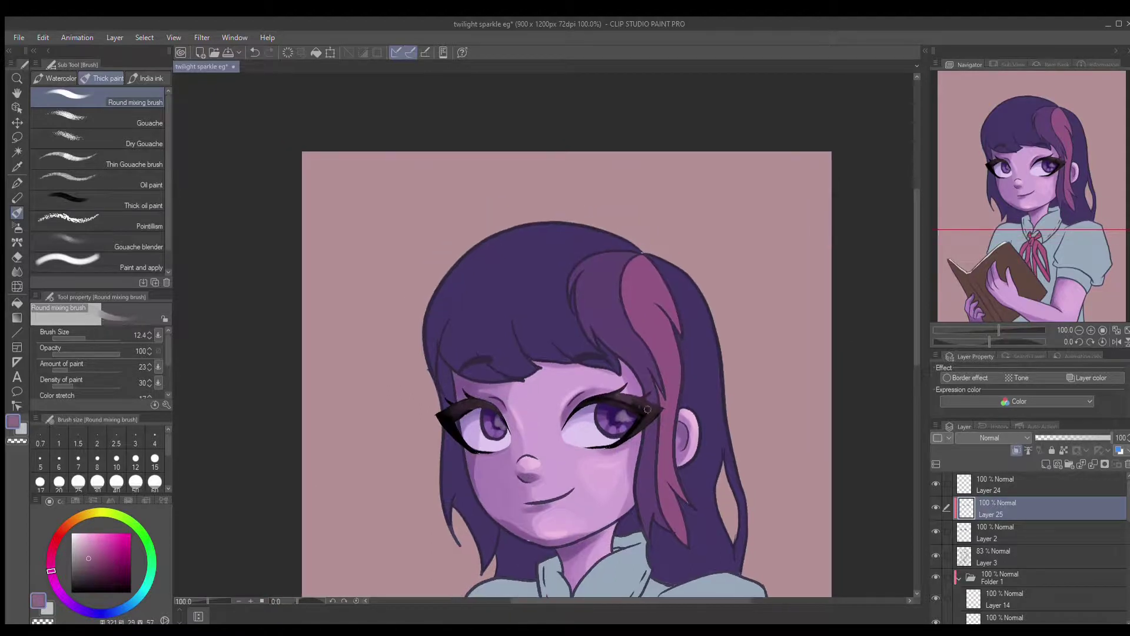
drag(484, 405, 465, 382)
Put the main hair layer in a folder with a new clipped layer above it and choose a dark indigo colour
scroll(1030, 530, down, 3)
click(1012, 556)
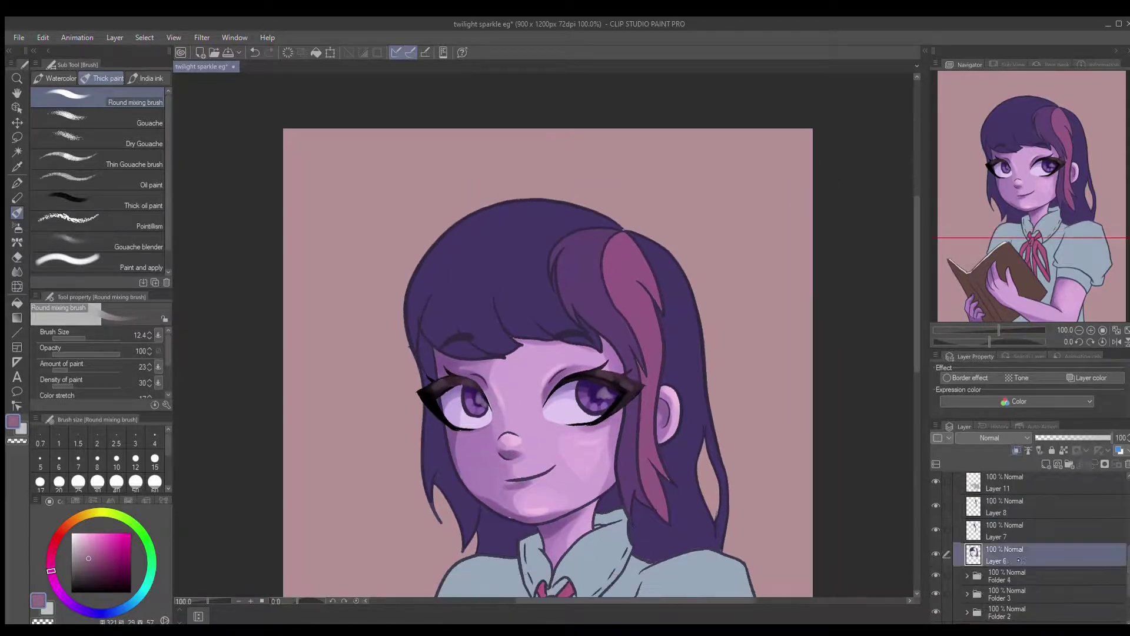
scroll(1048, 469, up, 1)
click(1045, 464)
alt+click(101, 573)
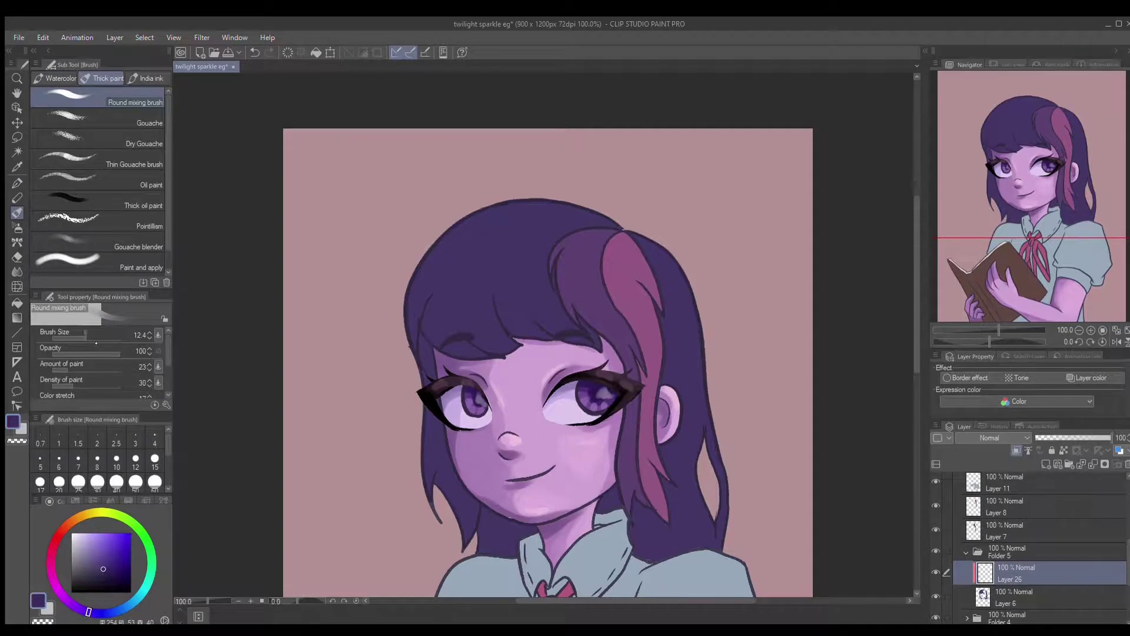
Shade the crown and bangs with dark indigo strokes that follow the hair strands, using a 29.4 brush
mouse_move(607, 227)
mouse_down()
mouse_move(439, 229)
mouse_move(410, 289)
mouse_move(437, 346)
mouse_up()
drag(496, 292, 517, 358)
drag(487, 277, 474, 338)
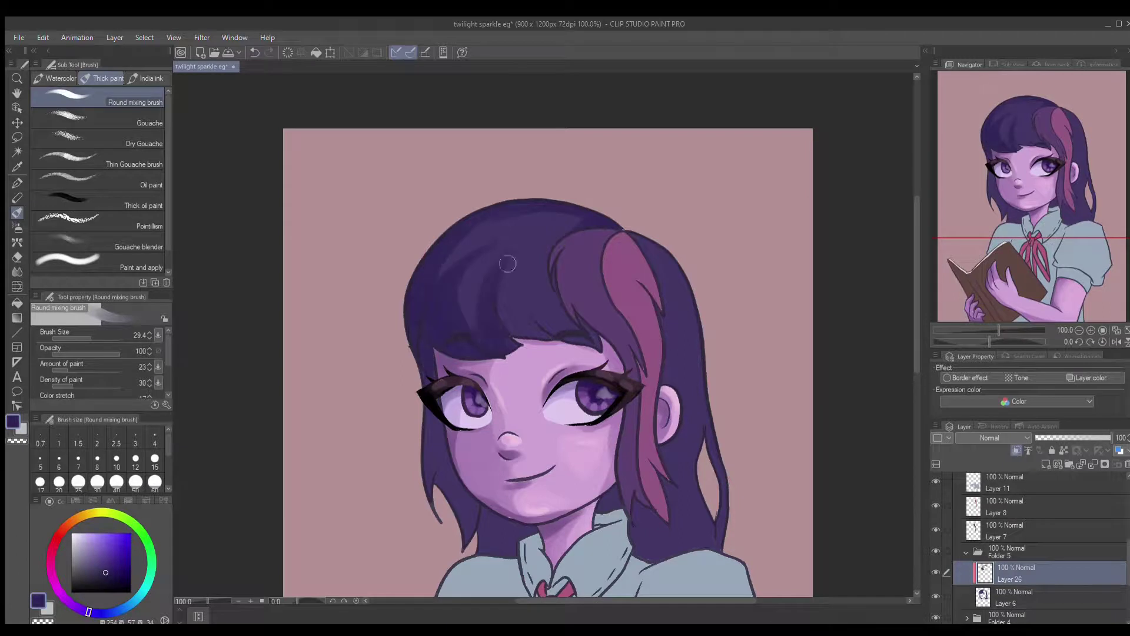
drag(552, 316, 535, 335)
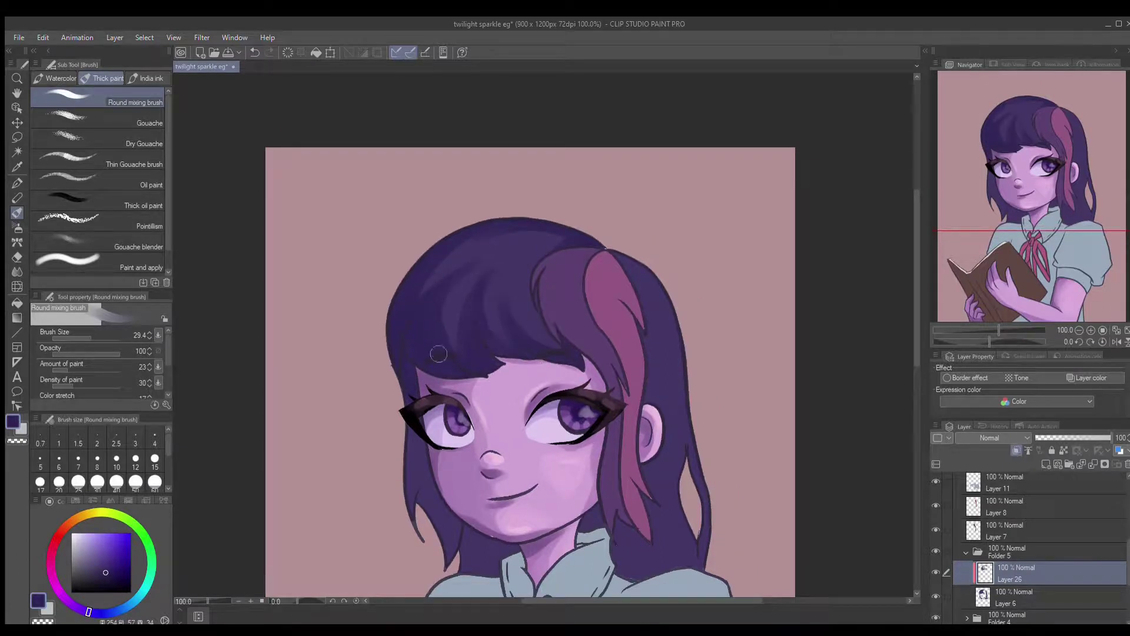
drag(470, 371, 444, 302)
Shade the side lock beside the cheek and the long hair behind the ear and neck with dark indigo
mouse_move(439, 492)
mouse_down()
mouse_move(469, 475)
mouse_move(468, 500)
mouse_up()
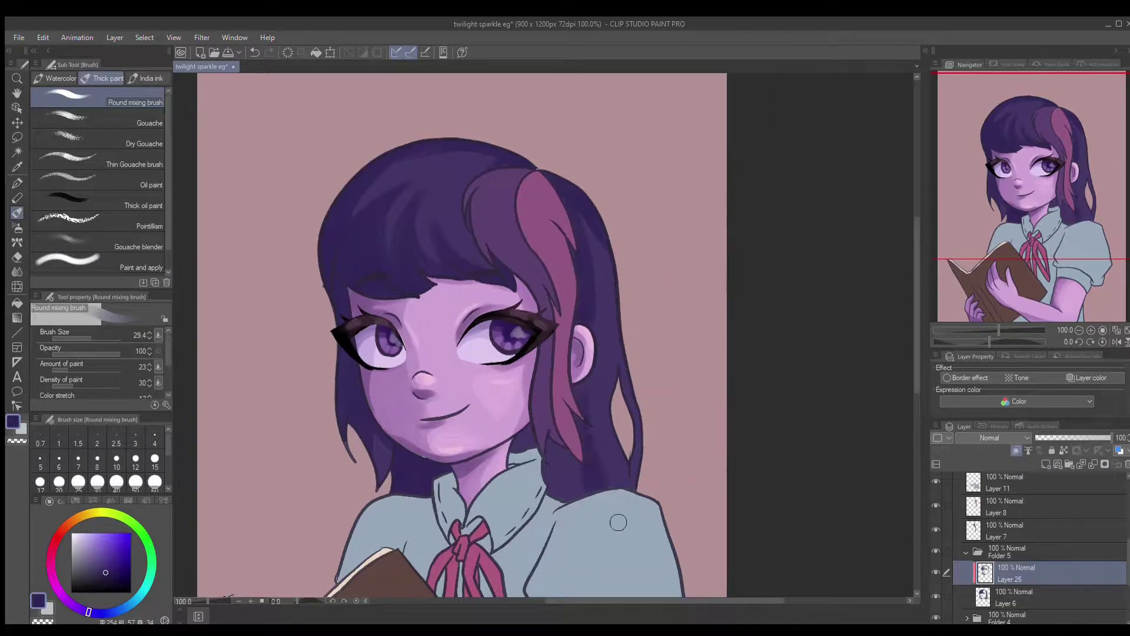
mouse_move(532, 433)
mouse_down()
mouse_move(566, 414)
mouse_move(588, 498)
mouse_up()
drag(634, 452, 630, 488)
drag(596, 333, 606, 388)
drag(598, 247, 606, 359)
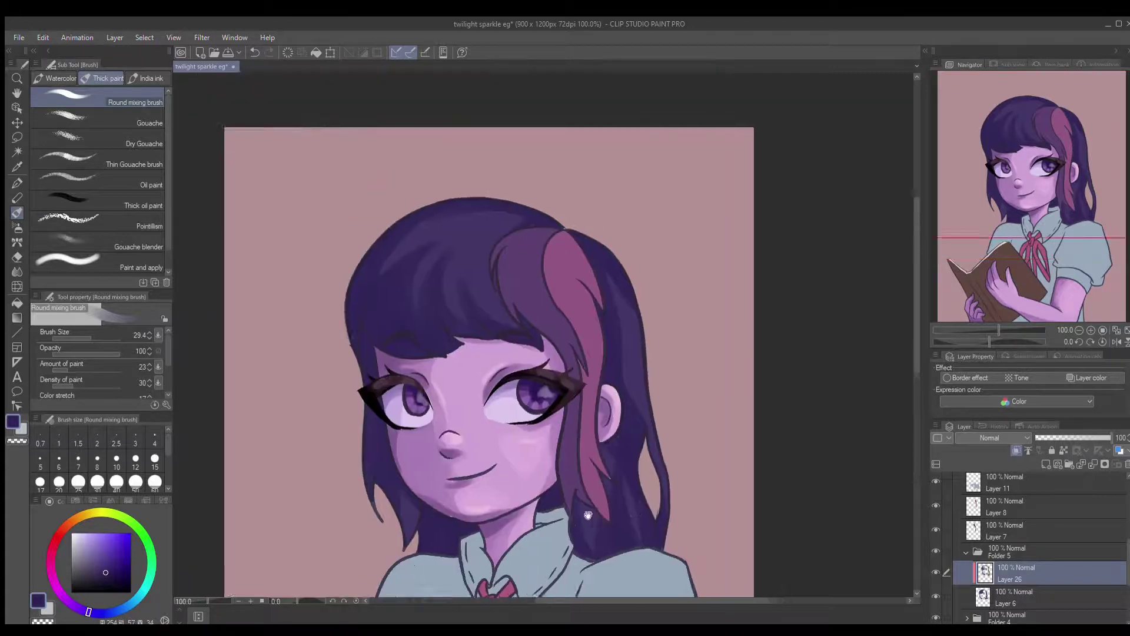
On a second clipped layer, deepen the shadows in the bangs, side lock and back hair with darker indigo, and collapse the hair folder
key(ctrl+shift+n)
drag(381, 265, 369, 233)
drag(358, 285, 348, 244)
scroll(381, 281, up, 2)
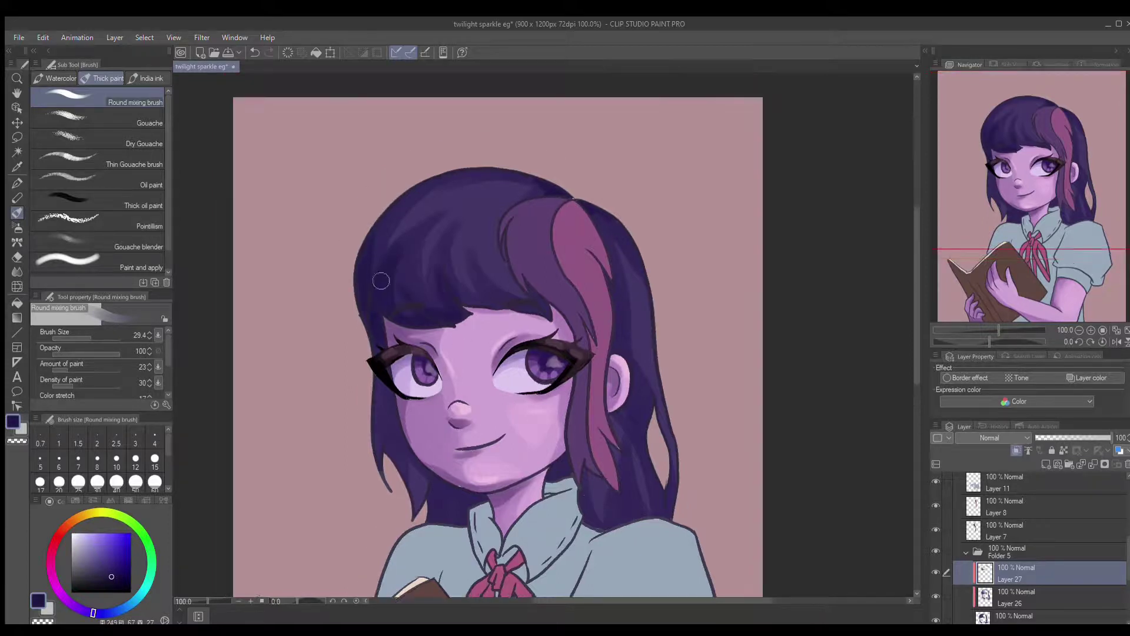
scroll(396, 281, down, 2)
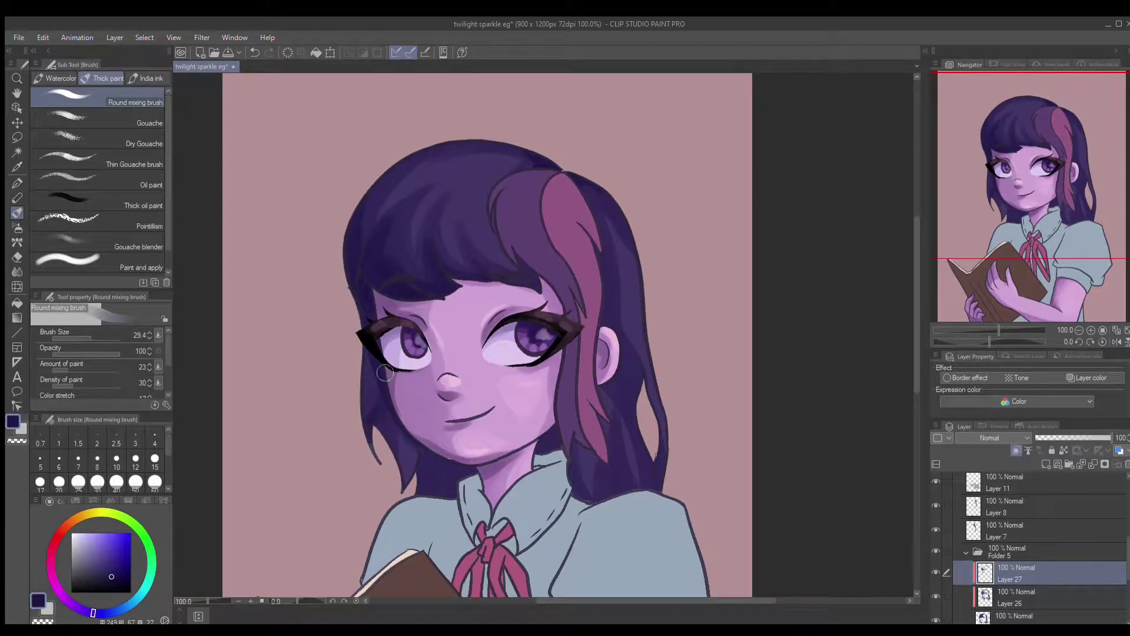
scroll(516, 451, right, 2)
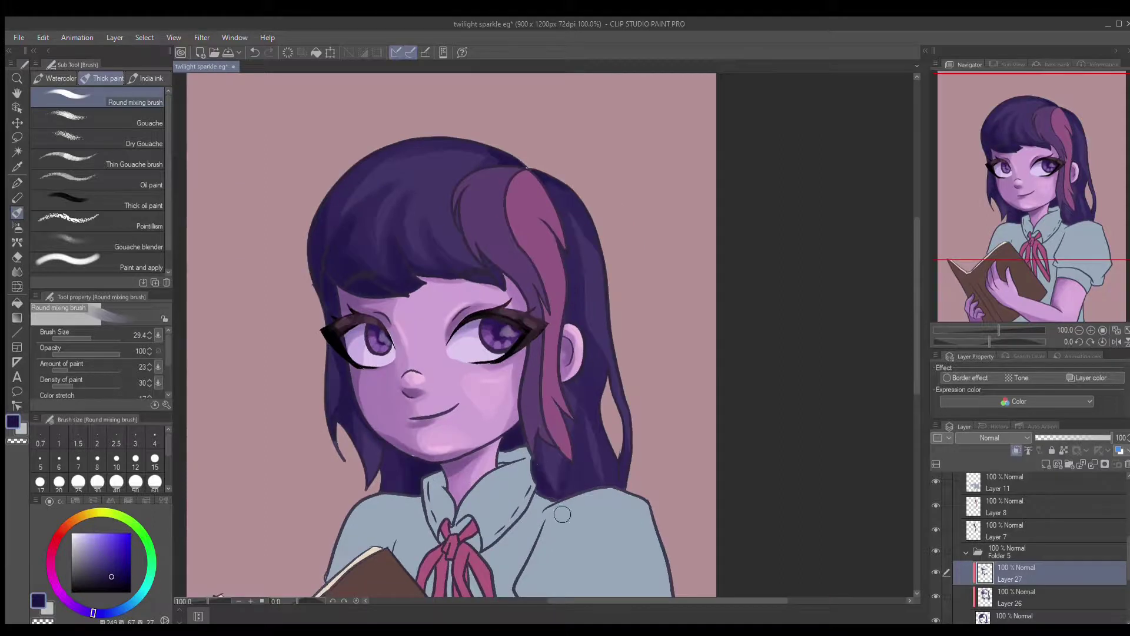
drag(602, 394, 629, 443)
click(966, 551)
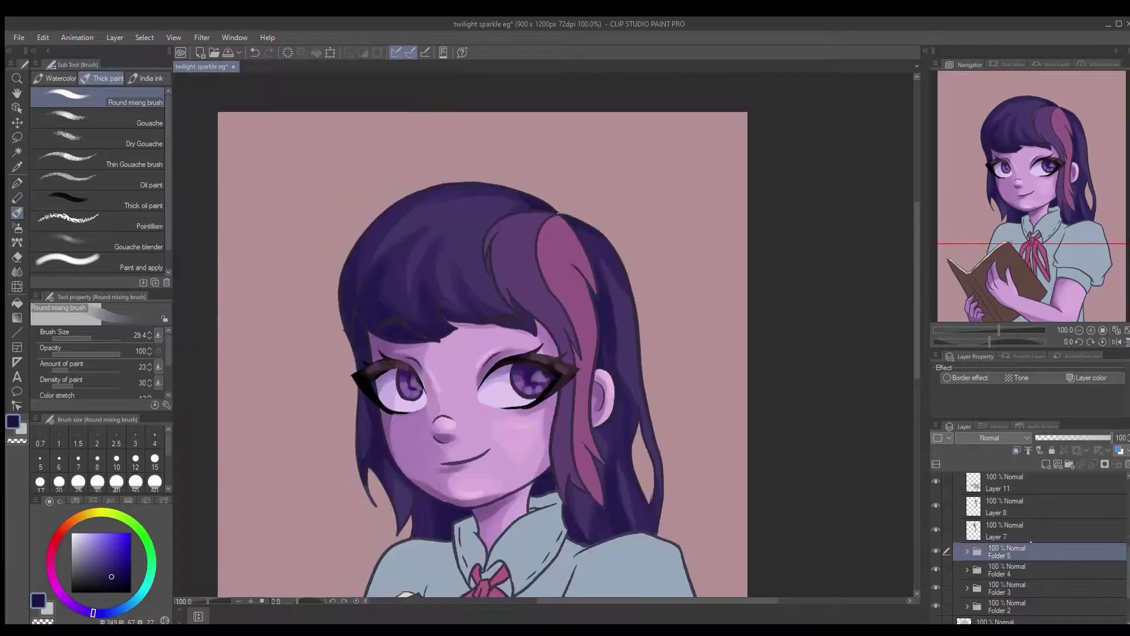
Lower the opacity of Layer 3 to 71% and change the paint colour from indigo to a dark purple
click(1031, 538)
scroll(1030, 547, down, 5)
click(1001, 556)
drag(1110, 438, 1097, 443)
drag(93, 612, 70, 603)
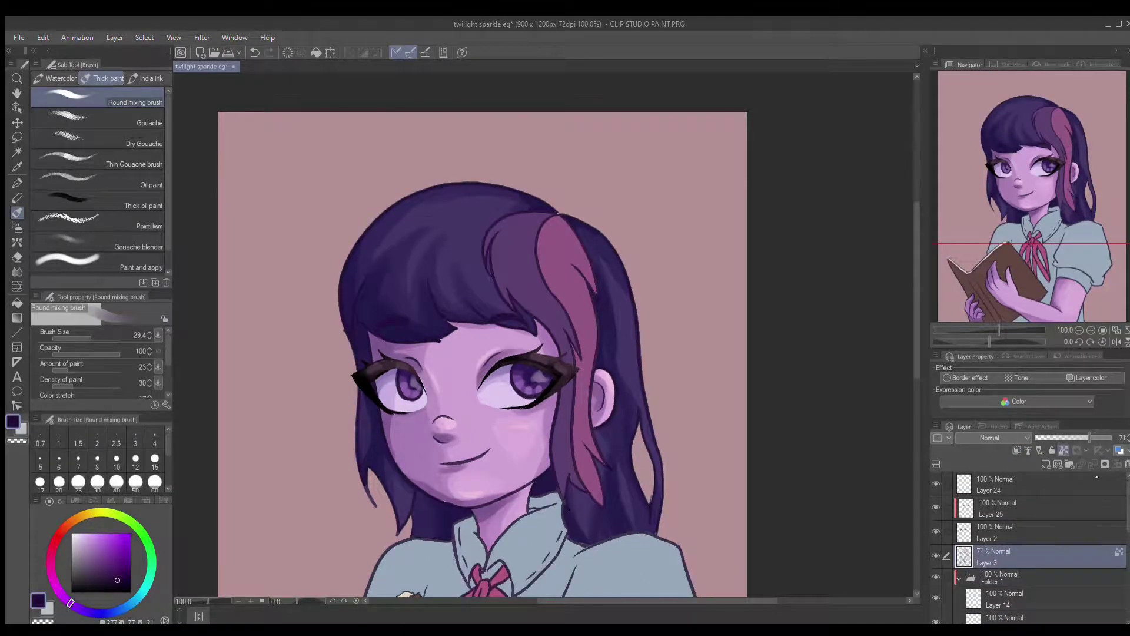
Put the purple hair streak layer in its own folder with a new clipped layer above it
scroll(1035, 530, down, 5)
click(1032, 537)
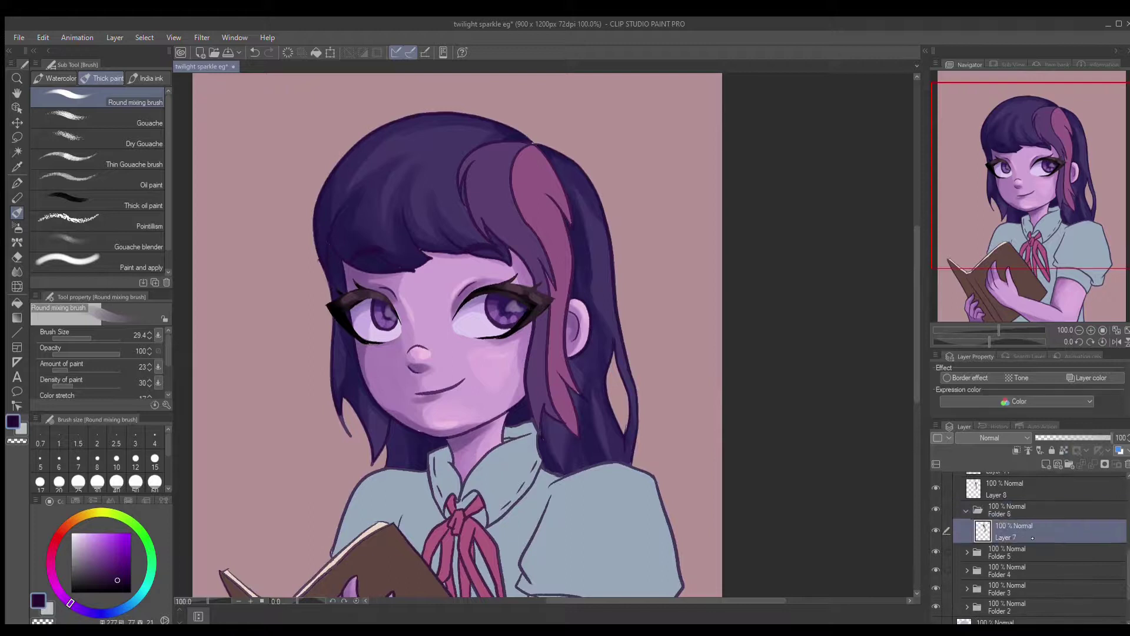
key(ctrl+shift+n)
key(i)
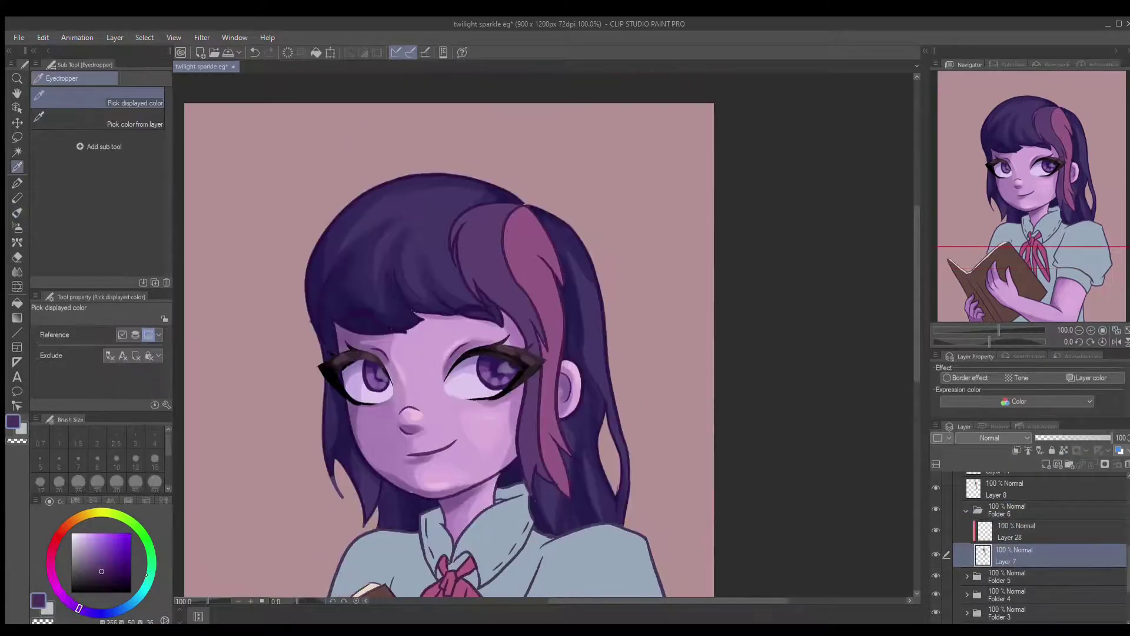
Add another clipped layer over the main hair and paint lighter purple highlights on the strands with a 29.4 brush
key(alt+bracketleft)
key(b)
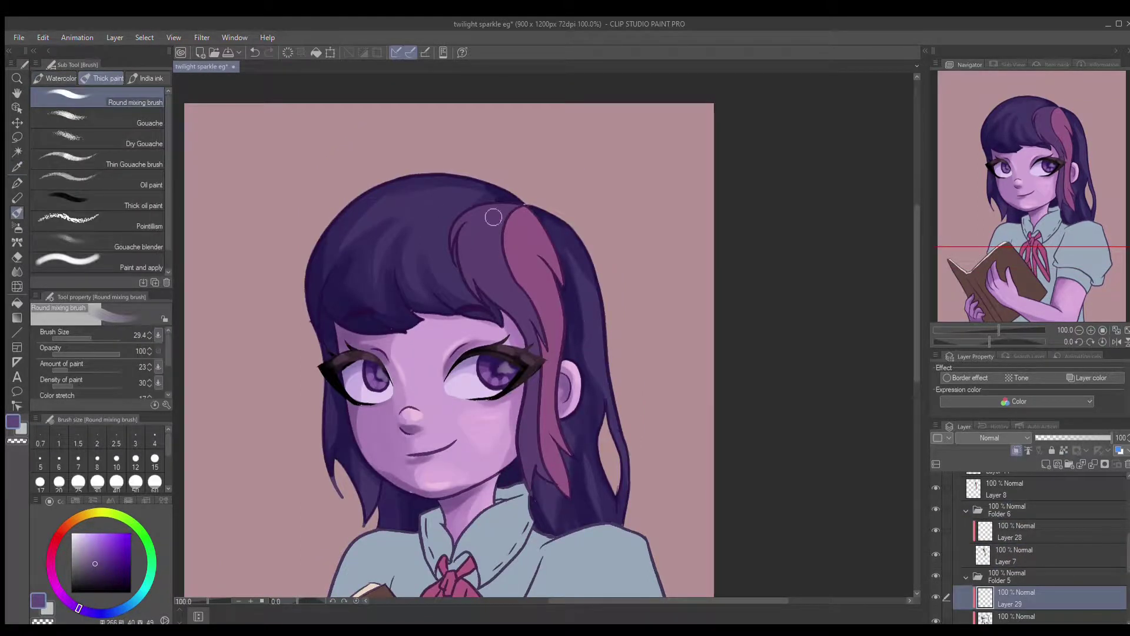
drag(642, 426, 598, 325)
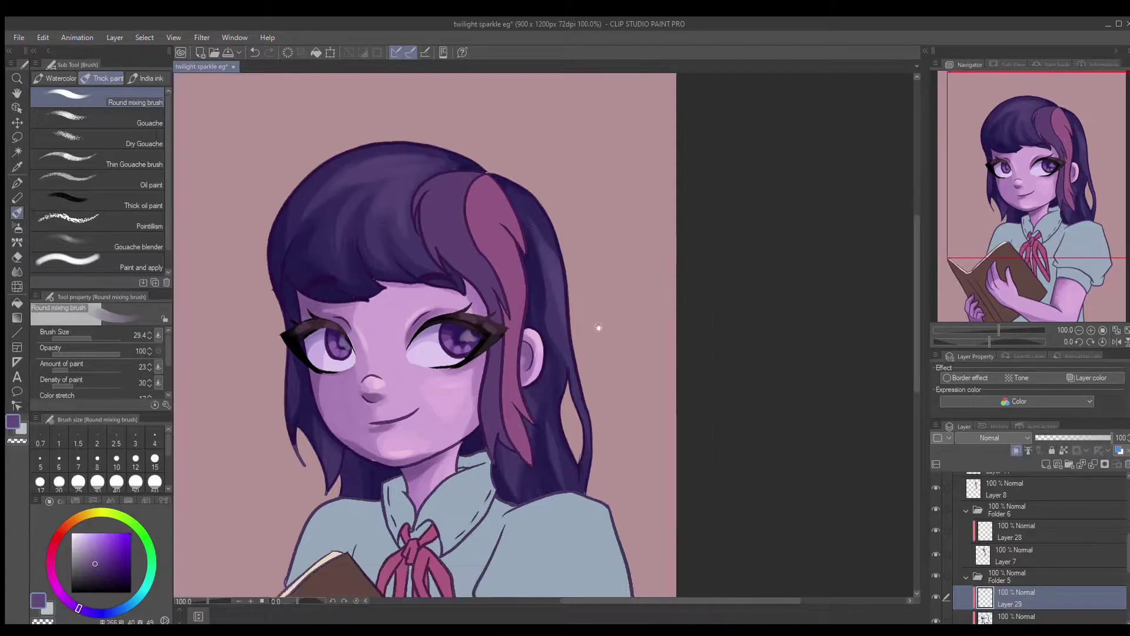
drag(547, 377, 612, 544)
Shade the purple streak beside the bangs with a darker purple on its clipped layer
ctrl+shift+click(526, 250)
alt+click(526, 250)
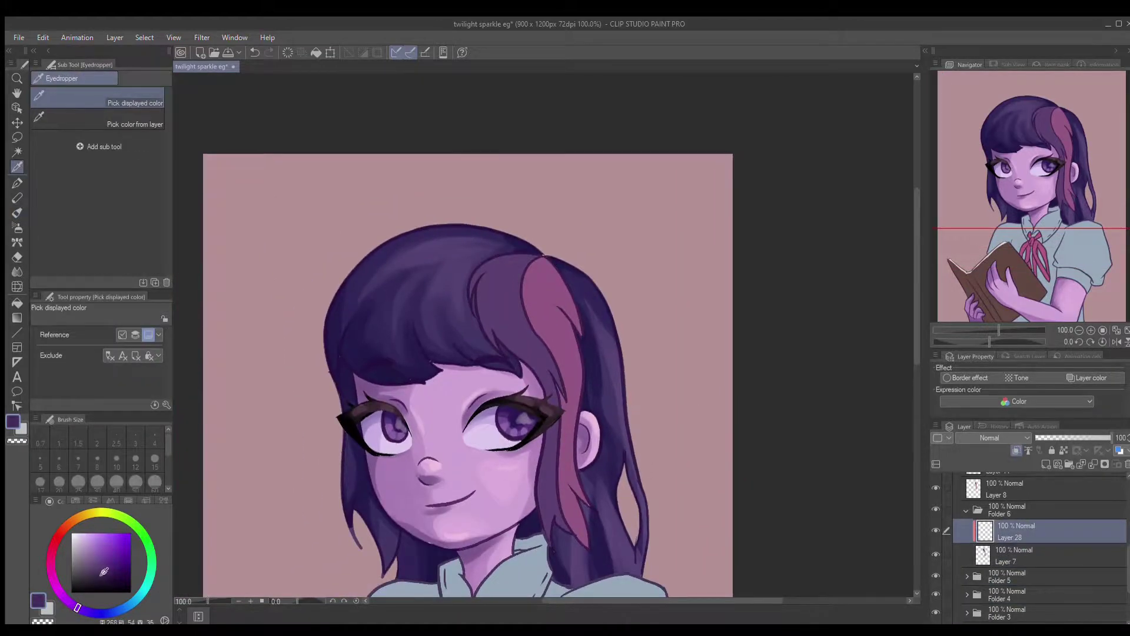
mouse_move(500, 339)
mouse_down()
mouse_move(503, 302)
mouse_move(488, 332)
mouse_move(487, 305)
mouse_move(534, 424)
mouse_up()
drag(489, 243, 507, 289)
Deepen the shadows at the root and lower end of the purple streak with darker indigo on a second clipped layer
alt+click(506, 289)
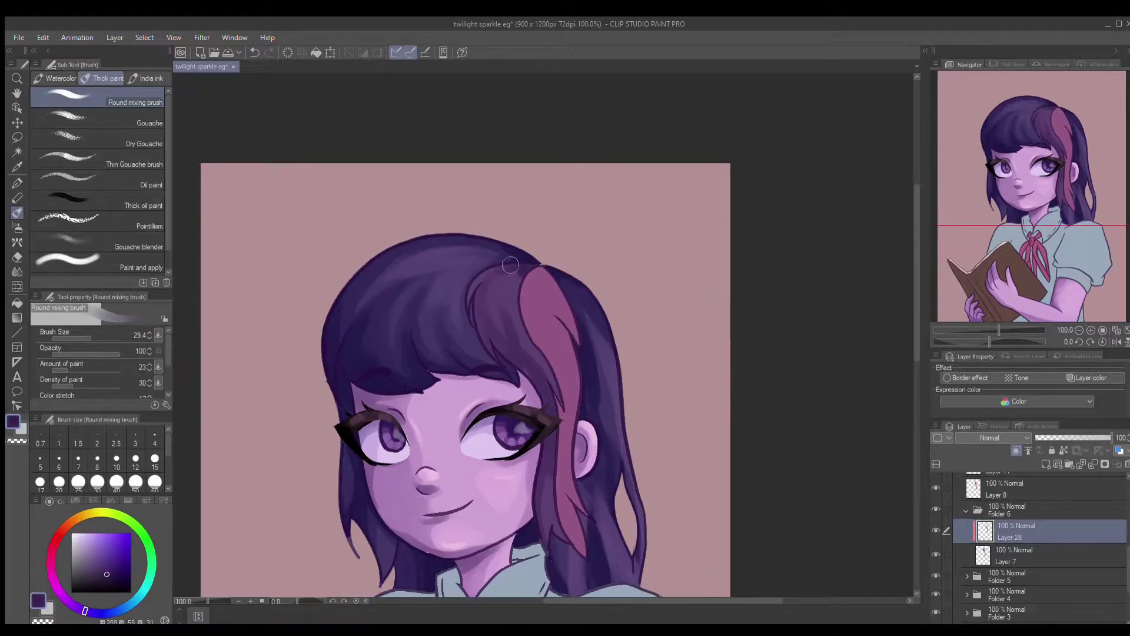
key(ctrl+shift+n)
drag(488, 282, 515, 382)
drag(551, 526, 532, 495)
Highlight the purple streak with a lighter purple on a third clipped layer, using a 16.1 brush, and collapse its folder
alt+click(533, 471)
key(ctrl+shift+n)
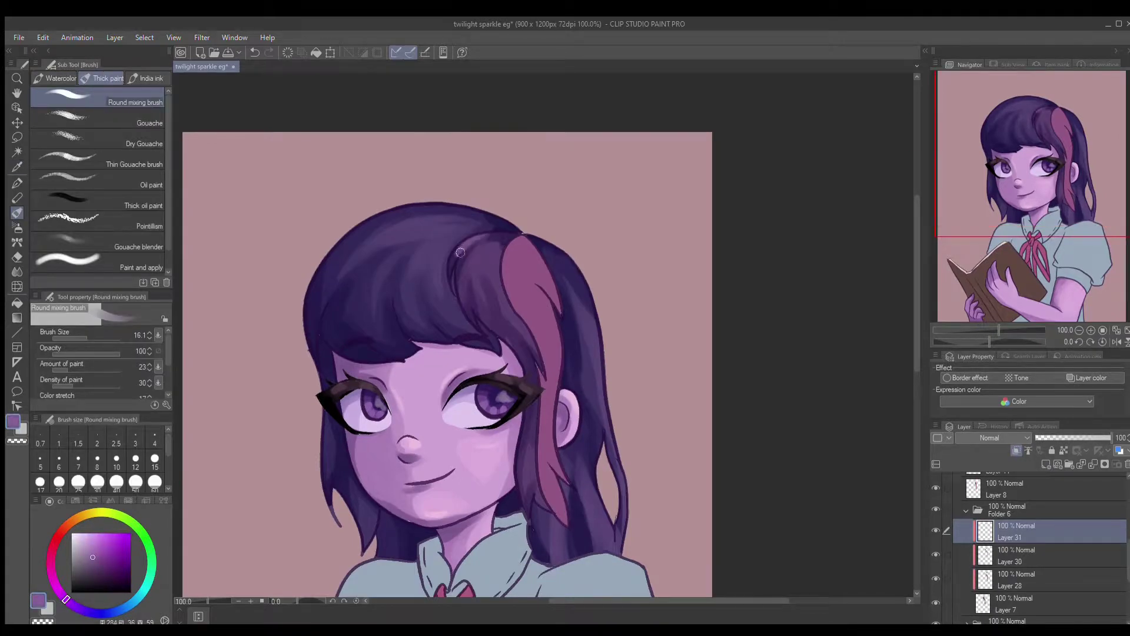
drag(460, 252, 469, 240)
click(965, 510)
Put the pink streak layer in a folder and shade the streak with purple on a new clipped layer, using a 24.8 brush
click(1040, 493)
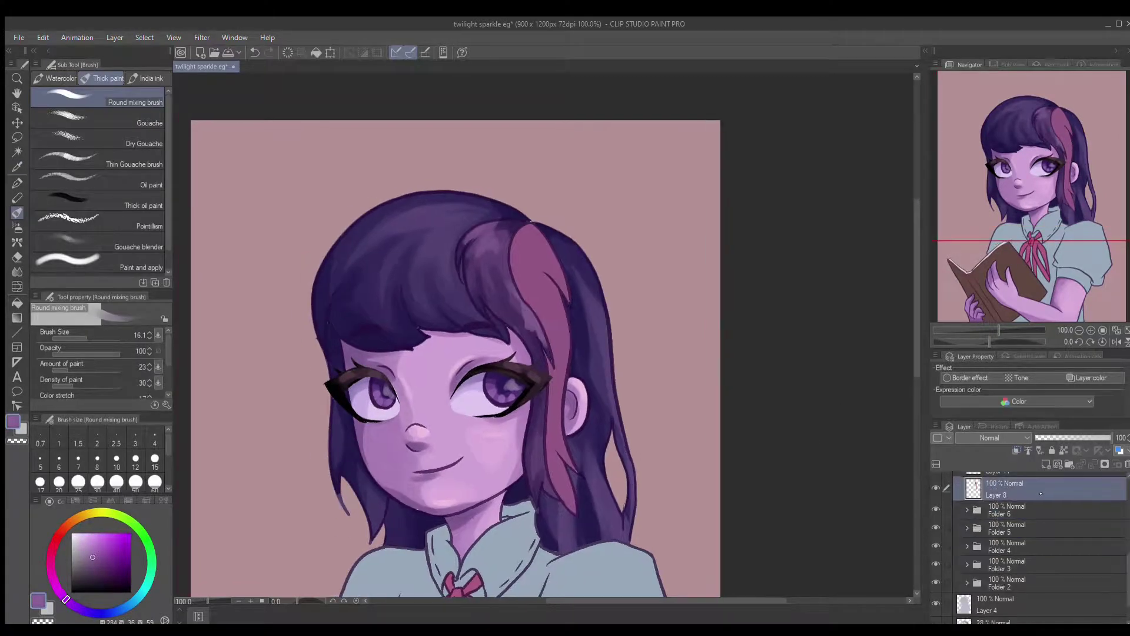
key(ctrl+g)
key(ctrl+shift+n)
alt+click(524, 232)
mouse_move(572, 224)
mouse_down()
mouse_move(536, 277)
mouse_move(527, 239)
mouse_move(562, 512)
mouse_up()
drag(574, 461, 586, 490)
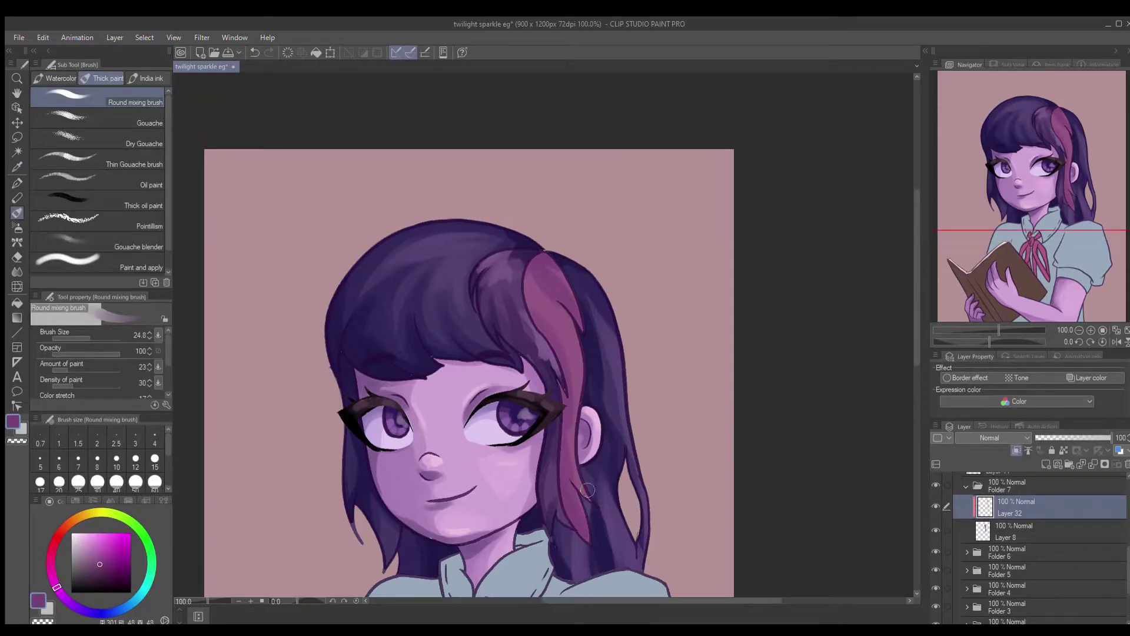
Deepen the folds and tips of the pink streak with dark purple on a second clipped layer, using a 13.5 brush
scroll(563, 401, down, 1)
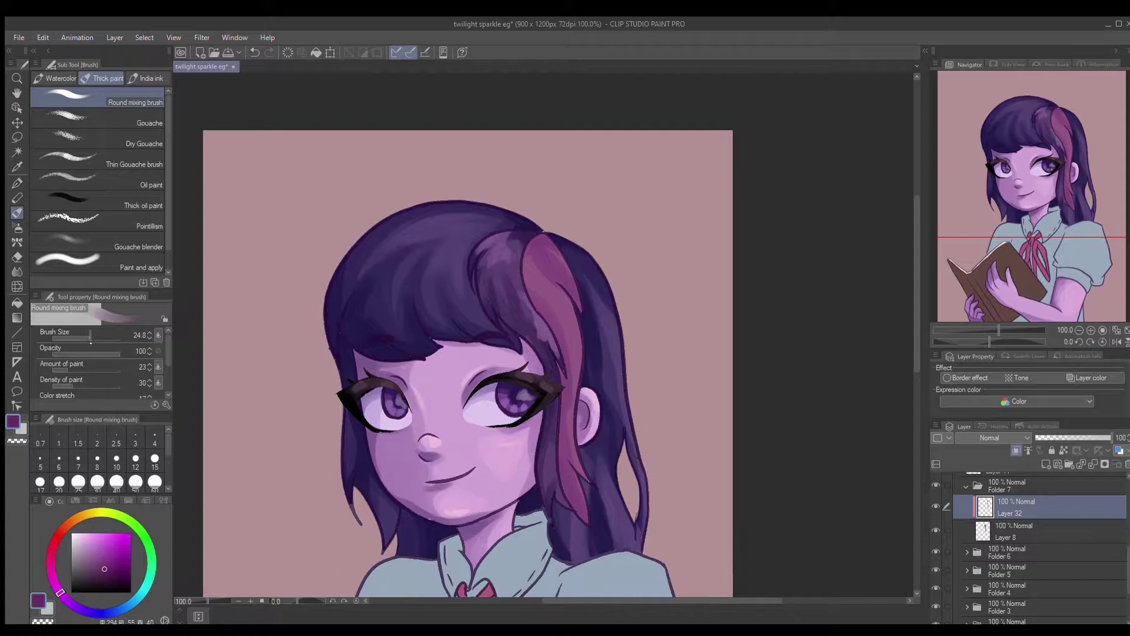
key(ctrl+shift+n)
drag(556, 462, 587, 521)
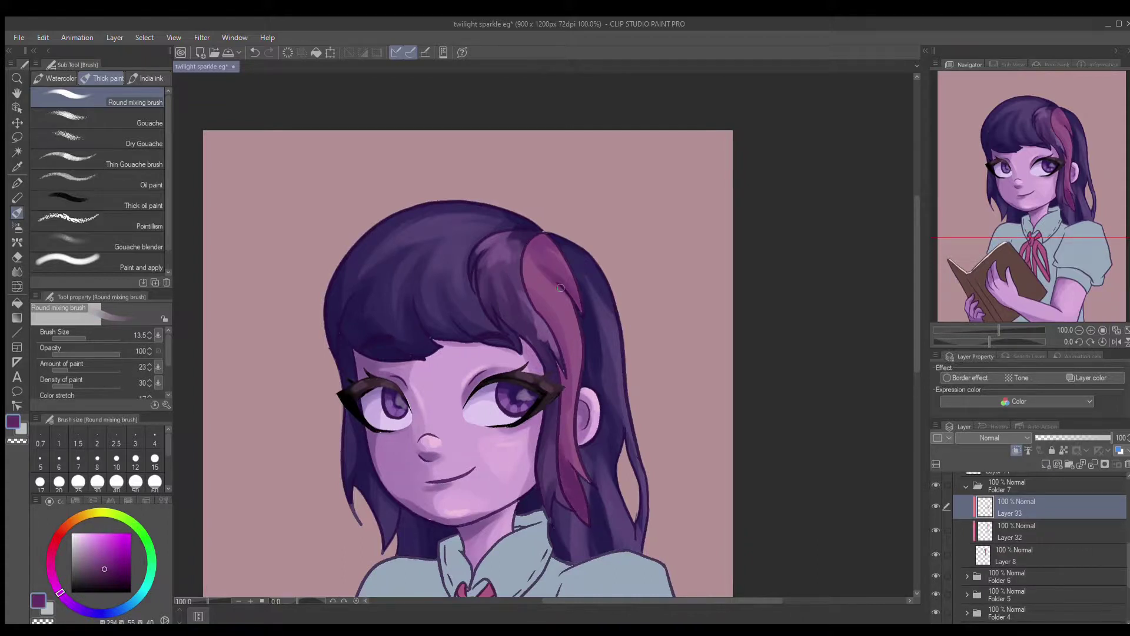
drag(580, 373, 566, 375)
Paint light pink highlights along the pink streak on a third clipped layer
key(ctrl+shift+n)
key(i)
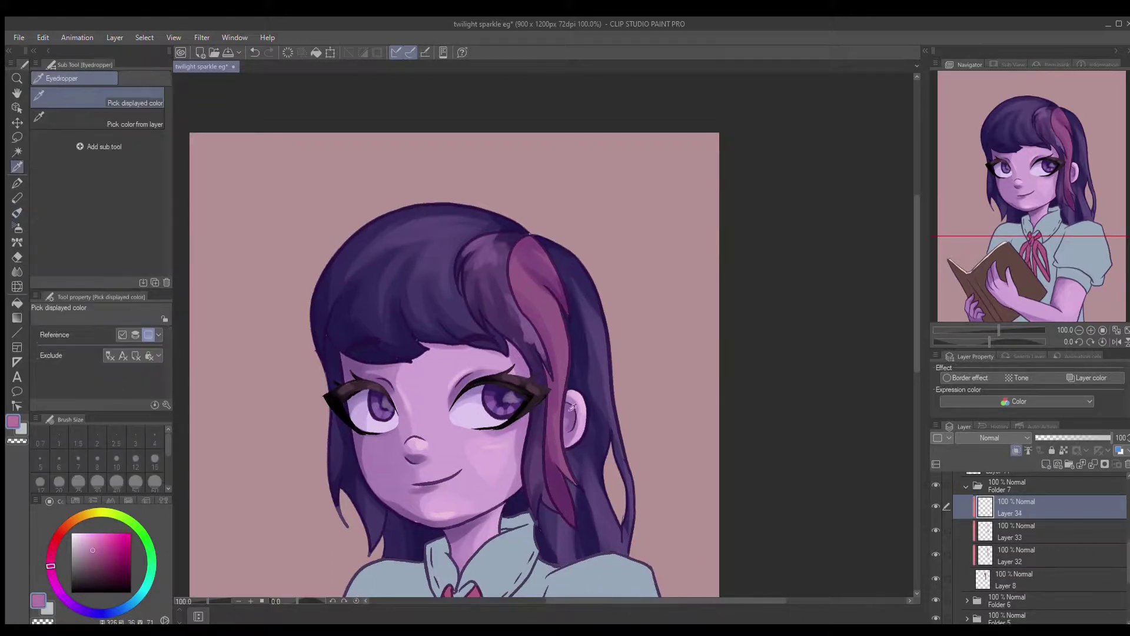
key(b)
drag(536, 262, 555, 380)
drag(573, 479, 574, 436)
scroll(574, 437, down, 1)
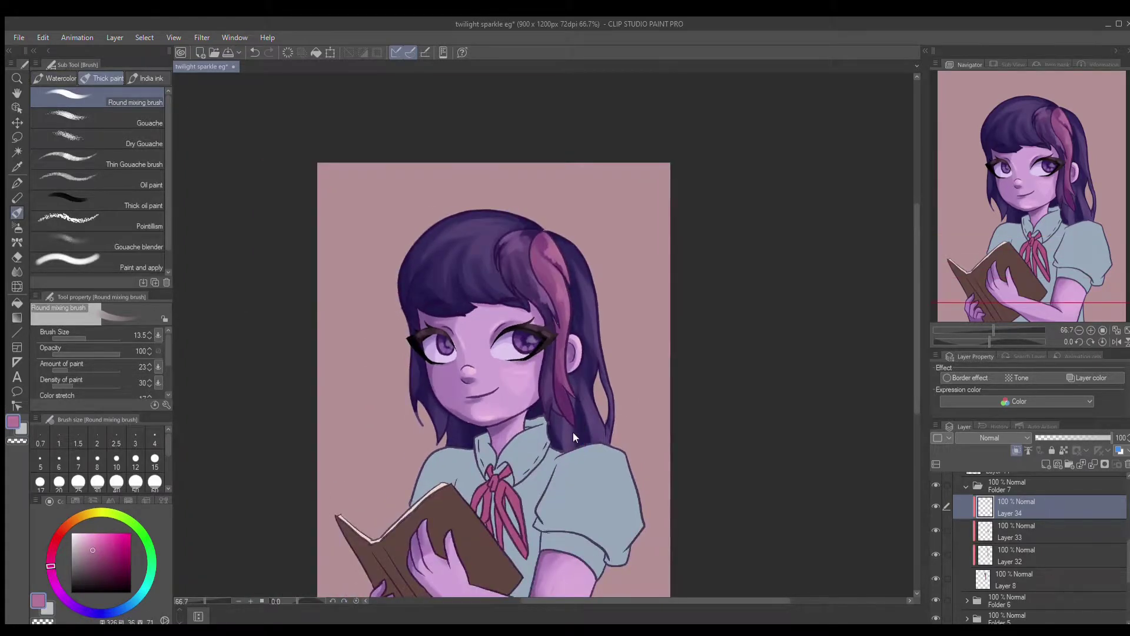
key(ctrl+minus)
Put the blouse layer in a folder with a new clipped layer and choose a greyish blue with a 22.7 brush
scroll(1015, 527, up, 3)
click(1014, 519)
click(1039, 464)
alt+click(440, 421)
scroll(440, 421, up, 1)
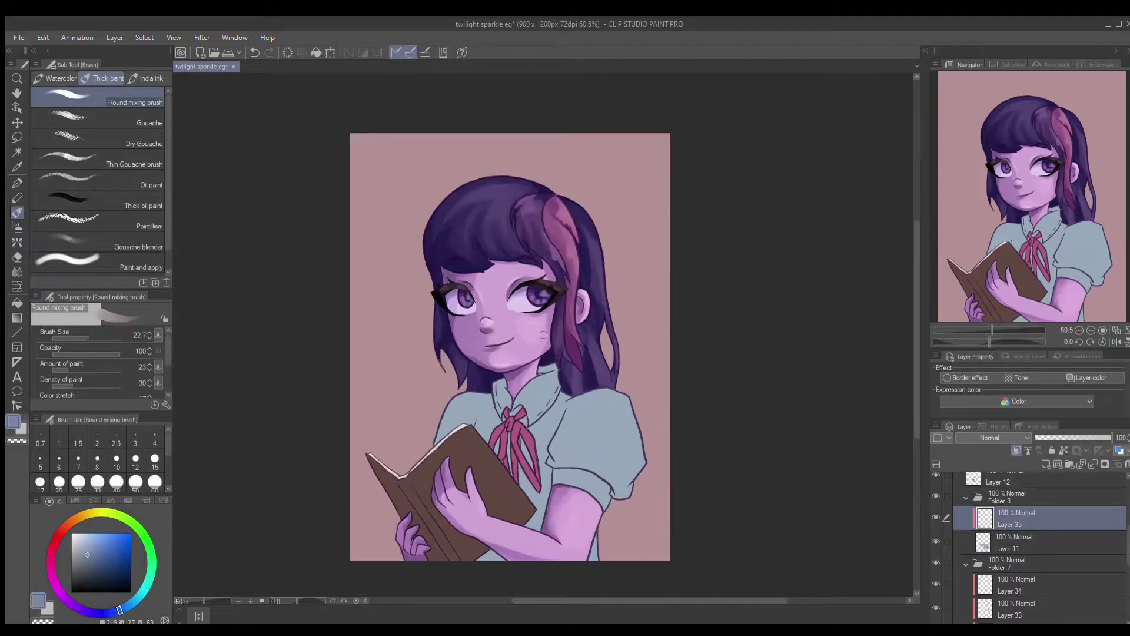
scroll(543, 335, up, 2)
scroll(476, 405, down, 1)
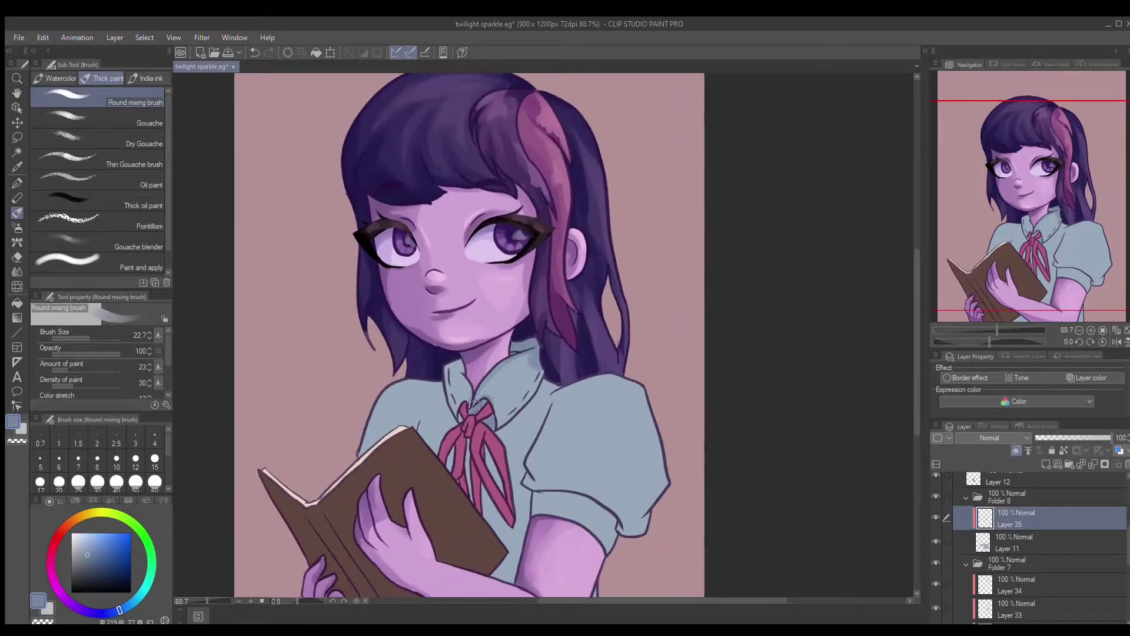
Shade the blouse's collar, chest and the shoulder behind the book with greyish blue
mouse_move(462, 405)
mouse_down()
mouse_move(416, 416)
mouse_move(418, 393)
mouse_move(440, 402)
mouse_move(380, 456)
mouse_up()
drag(436, 422, 386, 313)
key(bracketright)
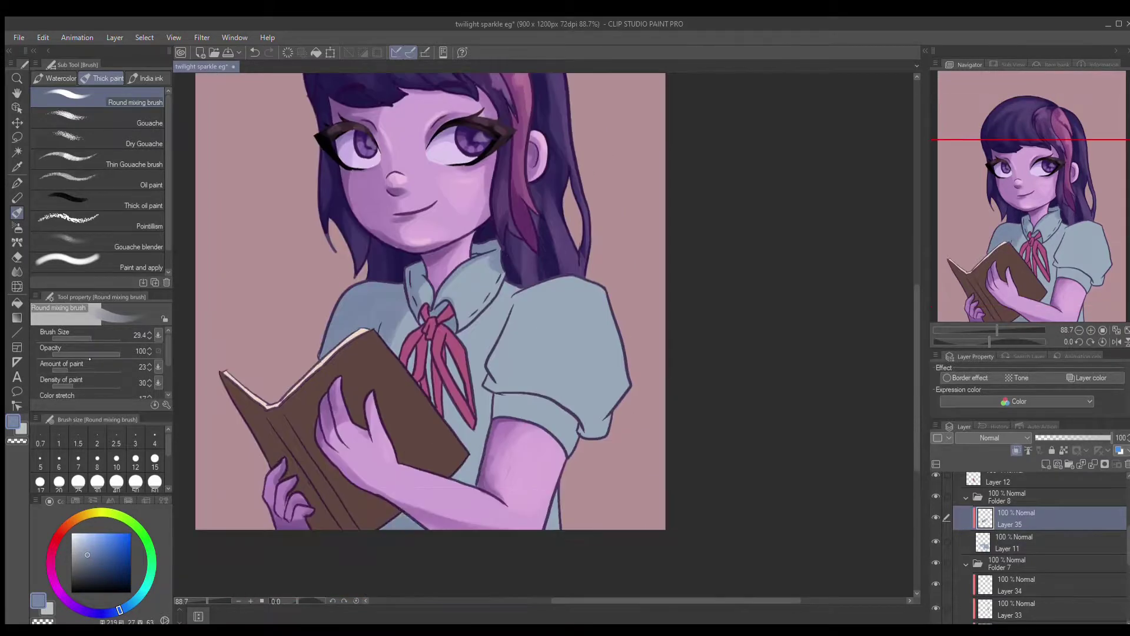
Shade the puffed sleeve's folds, outer edge and cuff with greyish blue, using 24.8 to 29.4 brush sizes
drag(515, 402, 465, 420)
key(bracketright)
drag(471, 338, 473, 333)
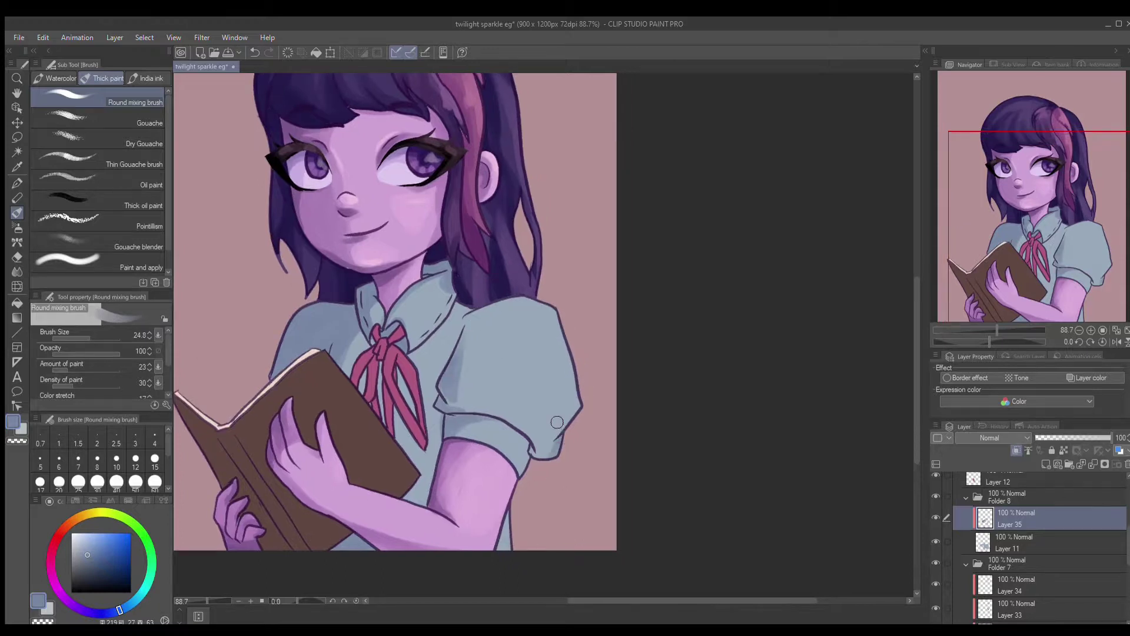
drag(537, 412, 549, 424)
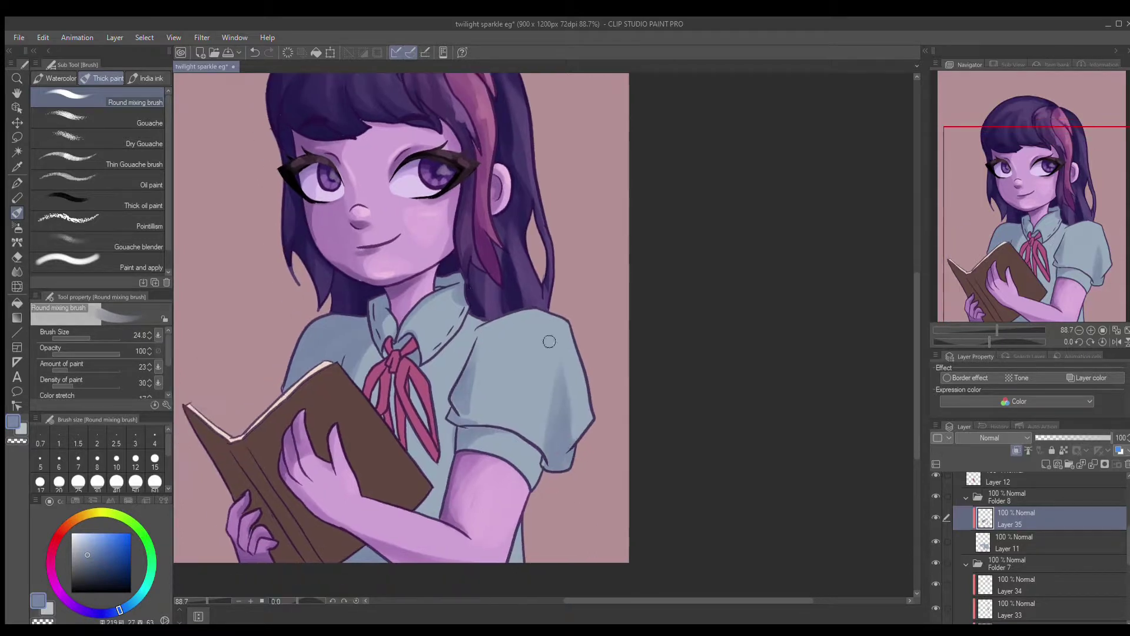
drag(479, 387, 511, 286)
drag(484, 324, 472, 456)
Deepen the shadows on the blouse's shoulder and around the ribbon with darker blue on a second clipped layer, using a 20.8 brush
alt+click(481, 489)
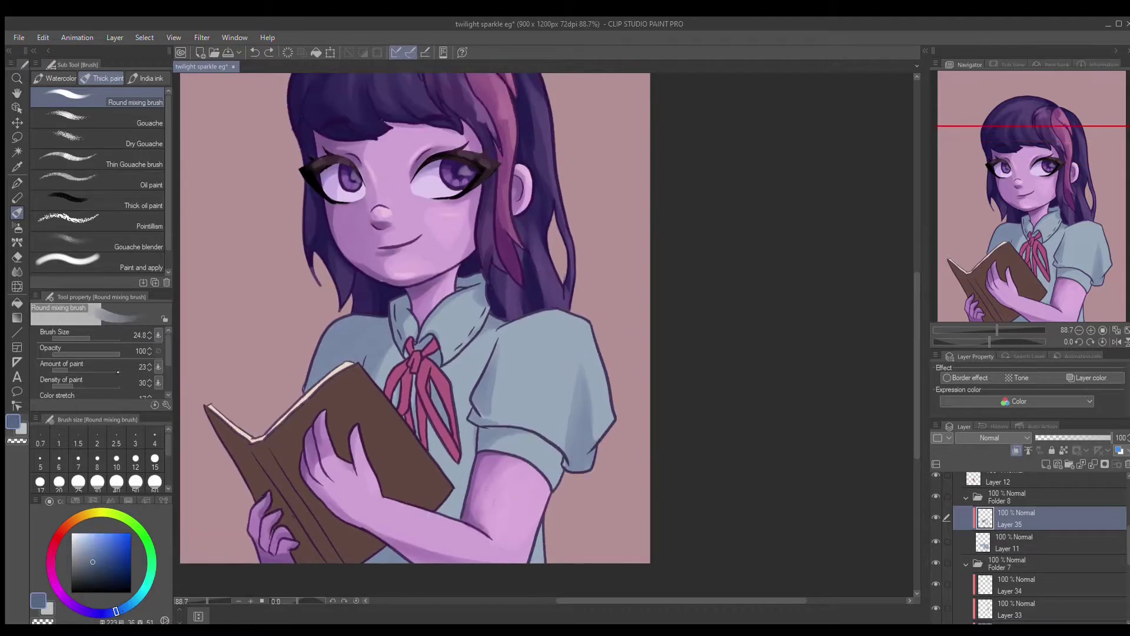
key(ctrl+shift+n)
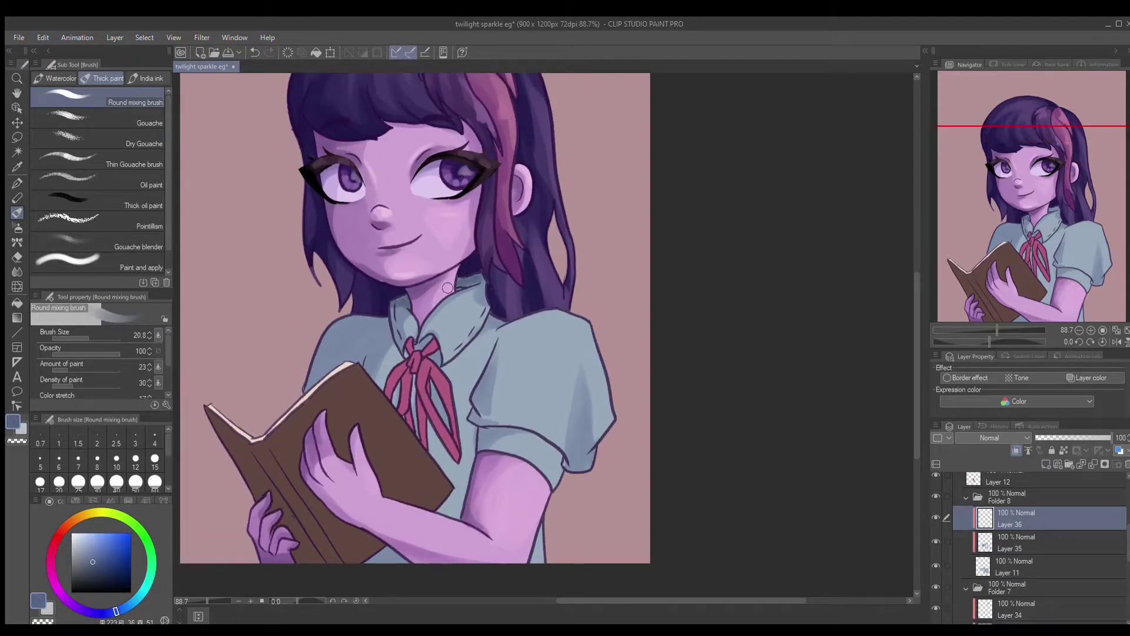
drag(378, 320, 344, 359)
mouse_move(412, 353)
mouse_down()
mouse_move(423, 329)
mouse_move(429, 355)
mouse_up()
Paint light blue highlights on the puffed sleeve and collar on a third clipped layer with a 45.2 brush, and collapse the blouse folder
key(ctrl+shift+n)
key(i)
click(82, 545)
key(b)
drag(556, 318, 629, 403)
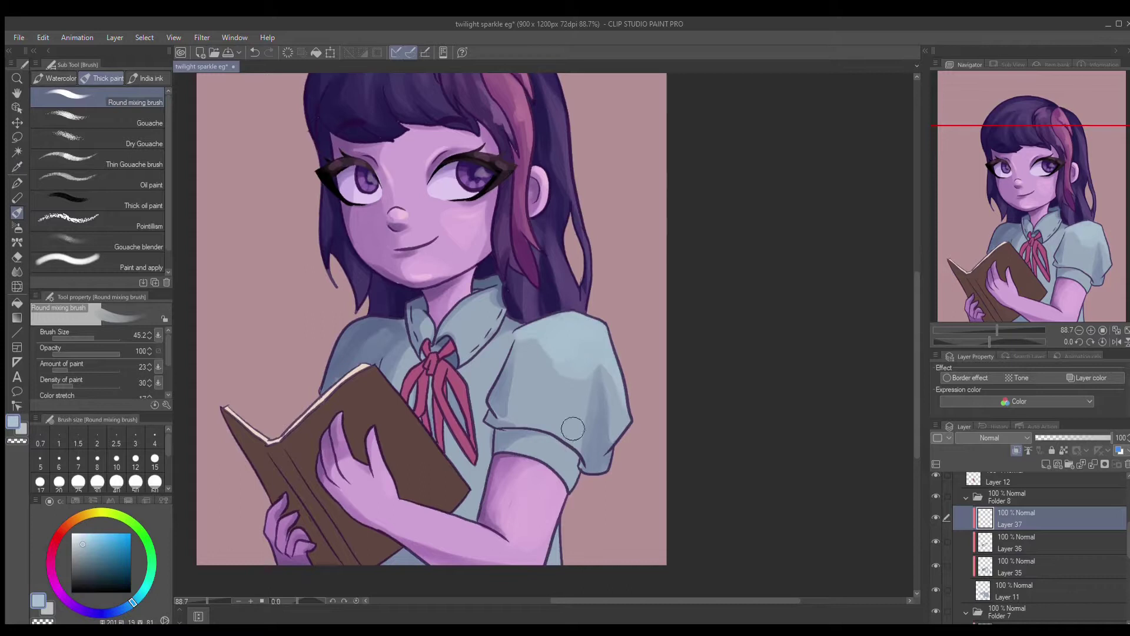
drag(478, 383, 489, 398)
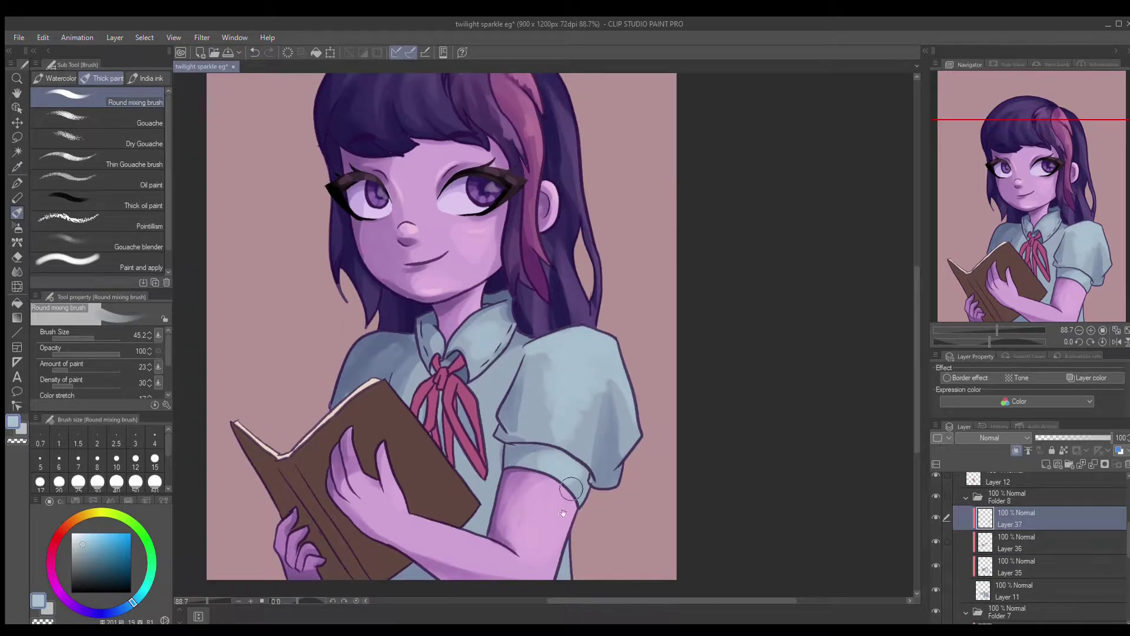
scroll(489, 397, down, 3)
scroll(489, 398, up, 1)
scroll(965, 508, up, 1)
click(966, 509)
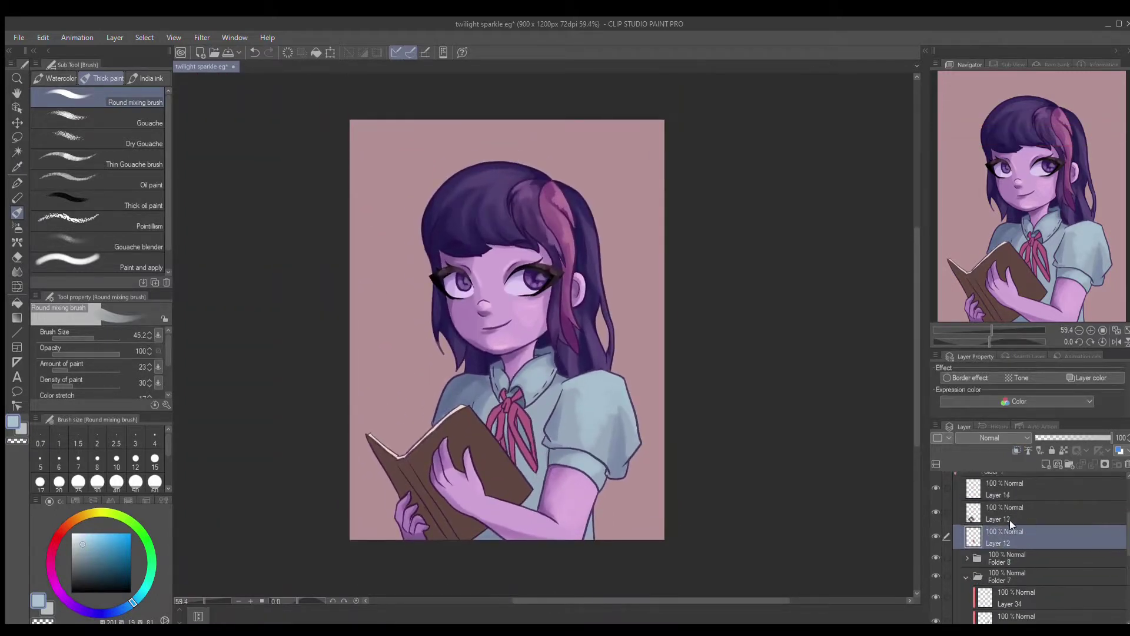
Put the ribbon layer in a folder and shade the bow with dark magenta on a new clipped layer, using a 16.1 brush
click(1008, 489)
key(ctrl+g)
key(ctrl+shift+n)
alt+click(533, 424)
key(ctrl+alt+0)
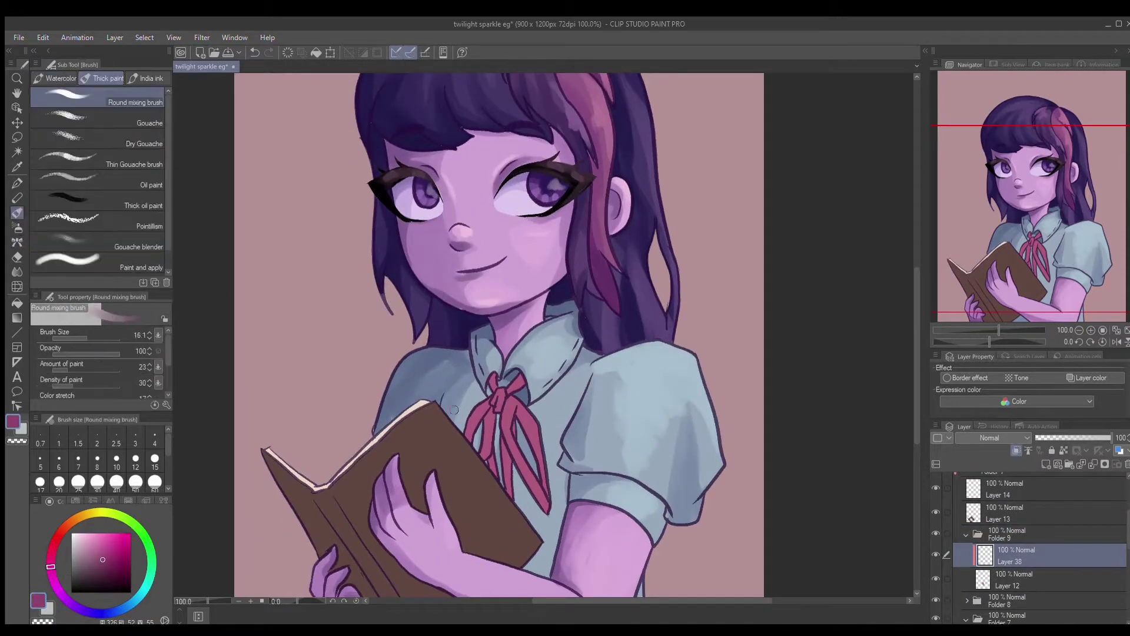
drag(486, 439, 515, 466)
Highlight the ribbon's knot and tails with lighter pink on a second clipped layer, and collapse the ribbon folder
alt+click(515, 466)
key(ctrl+shift+n)
drag(514, 410, 527, 486)
key(ctrl+minus)
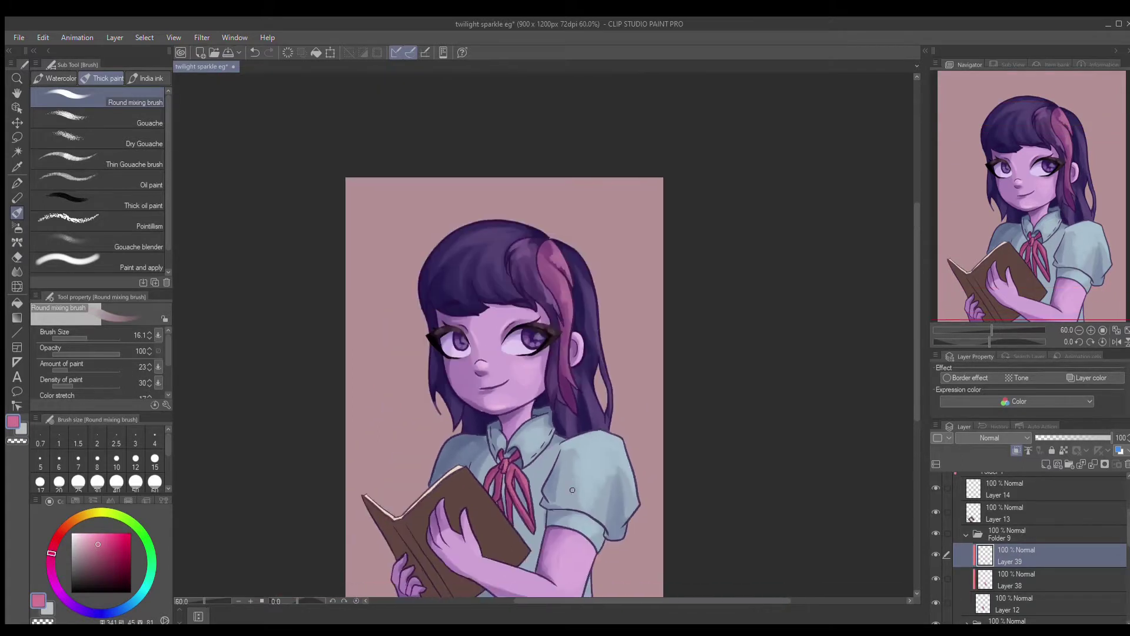
click(965, 534)
Put the book layer in a folder and shade the cover with dark brown on a new clipped layer, using a 53.7 brush
click(1001, 511)
key(ctrl+g)
key(ctrl+shift+n)
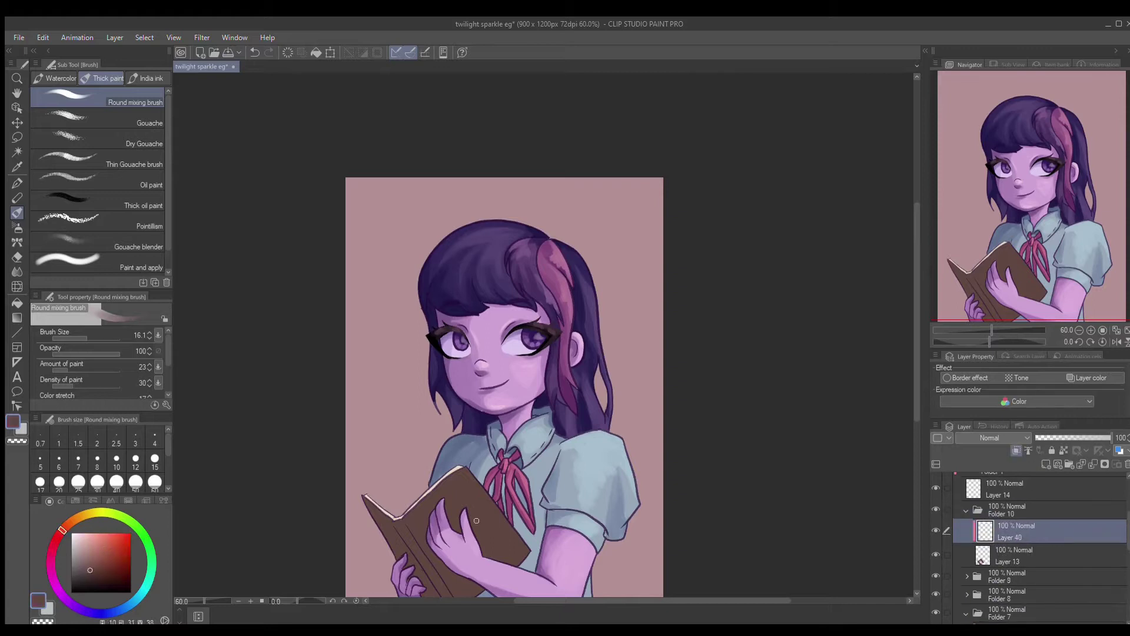
key(b)
drag(498, 372, 482, 315)
key(b)
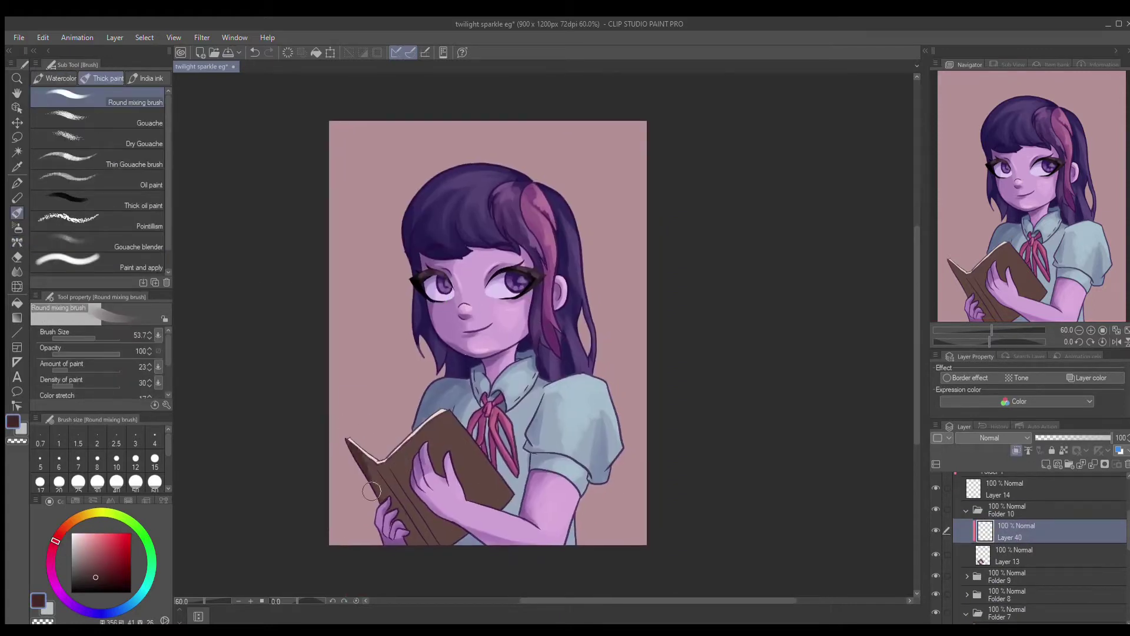
drag(470, 503, 516, 527)
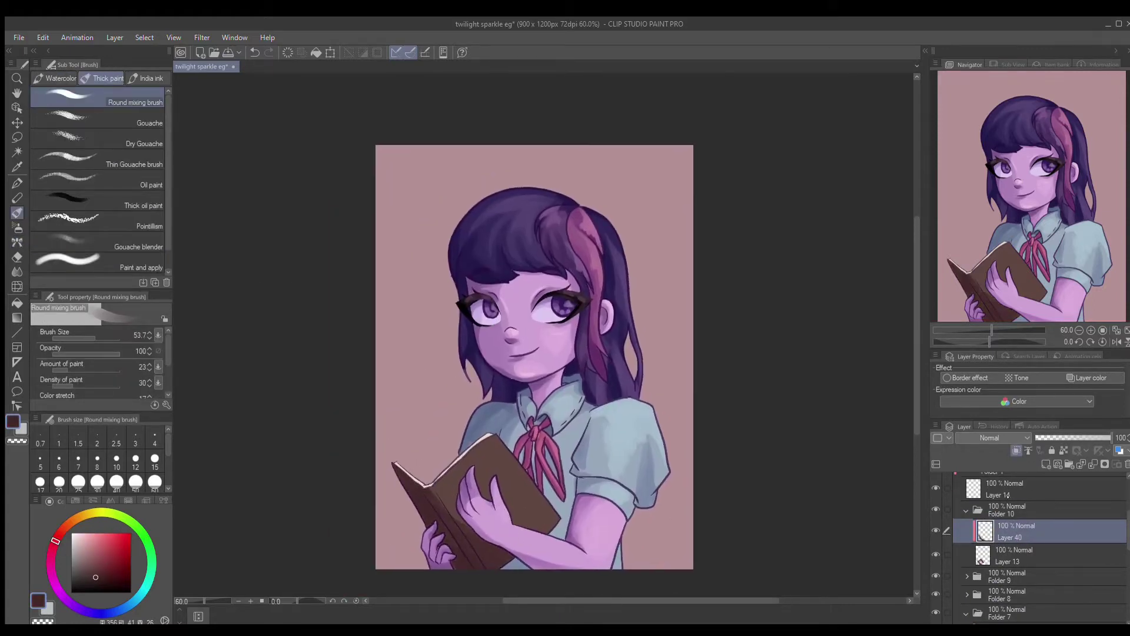
Reduce the book shading layer's opacity to 86% and add another clipped layer above it
click(1006, 489)
click(965, 510)
click(966, 510)
click(1012, 531)
click(1012, 555)
drag(1110, 438, 1103, 443)
click(1022, 525)
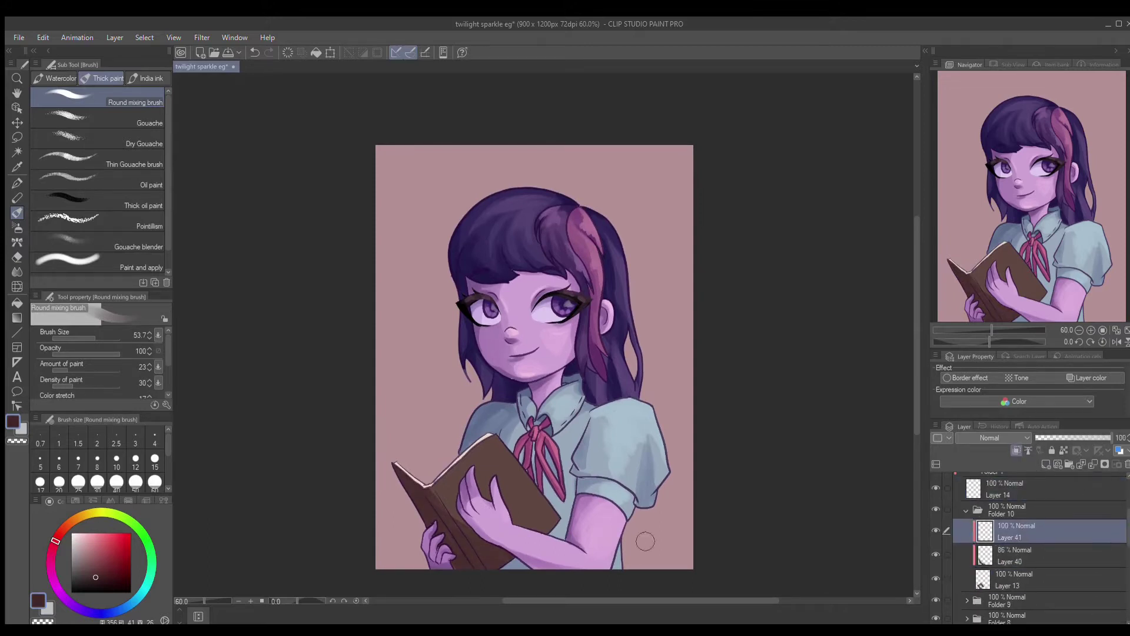
Paint a tan patch and corner accents on the book cover and set that layer's opacity to 75%
alt+click(643, 537)
mouse_move(491, 448)
mouse_down()
mouse_move(454, 500)
mouse_move(505, 466)
mouse_move(483, 489)
mouse_up()
drag(1110, 438, 1096, 440)
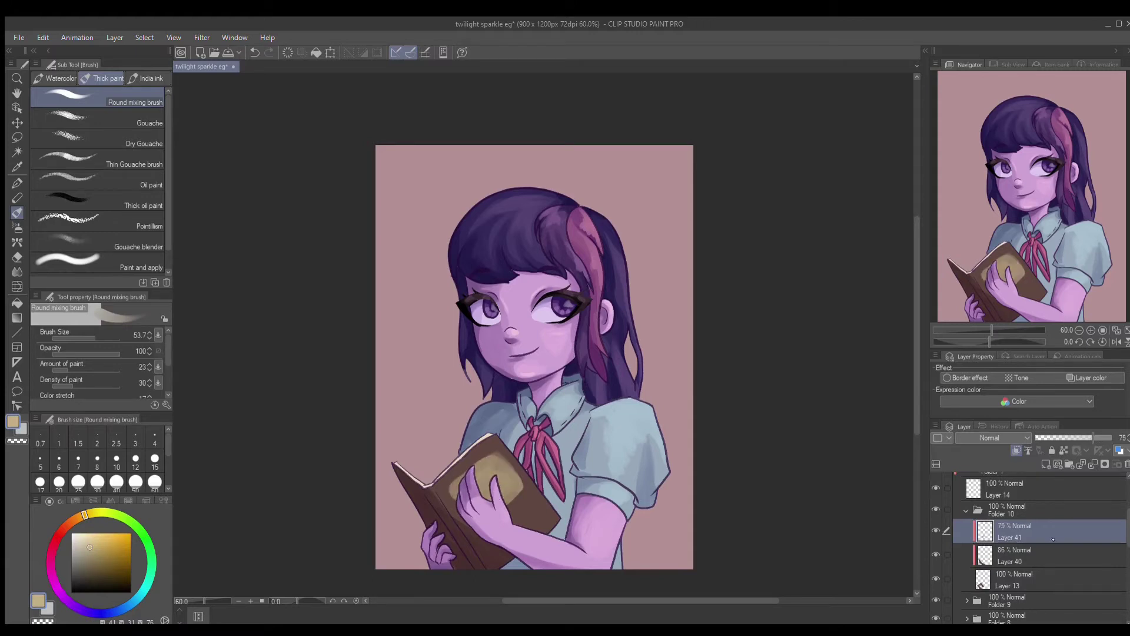